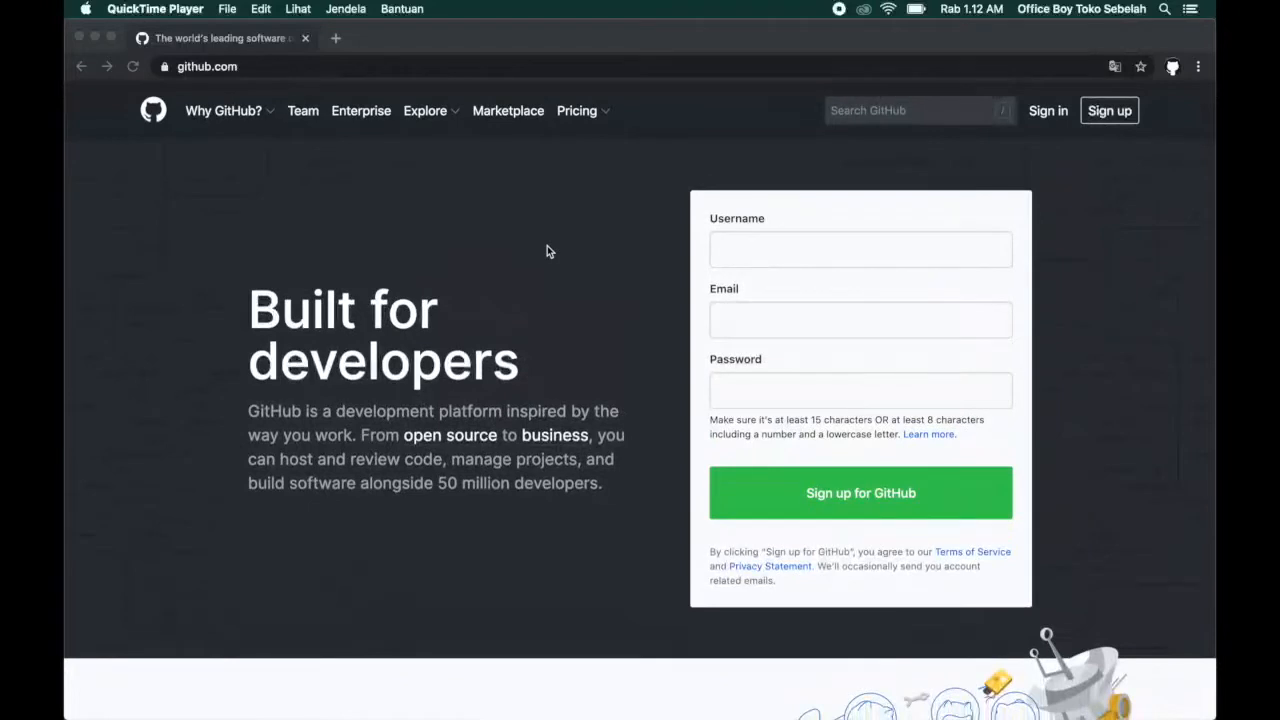
left_click(415, 40)
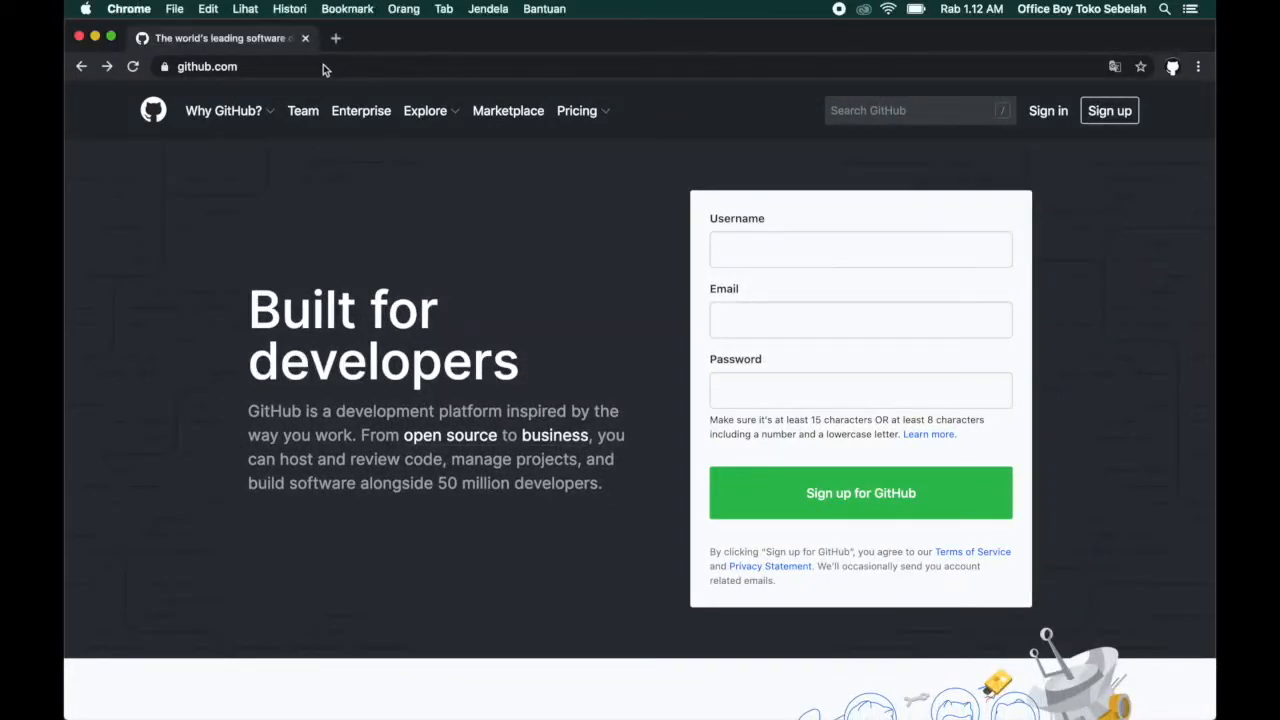
left_click(265, 68)
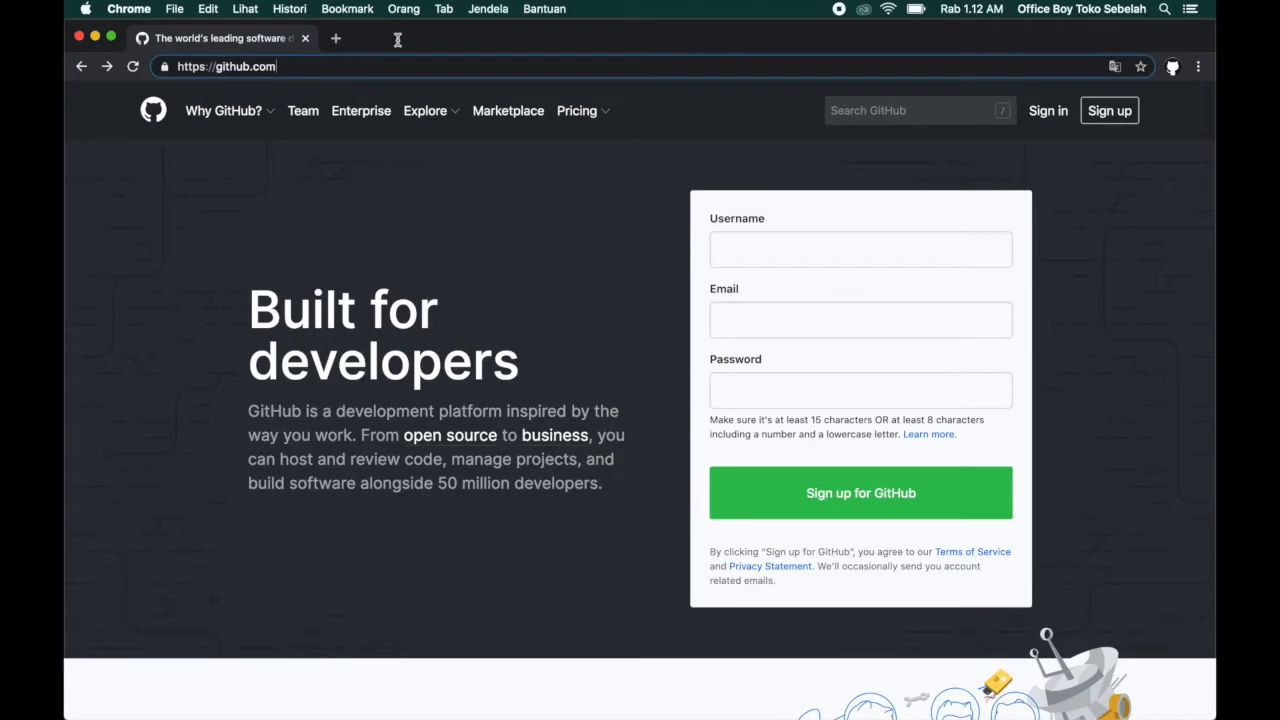
left_click(450, 203)
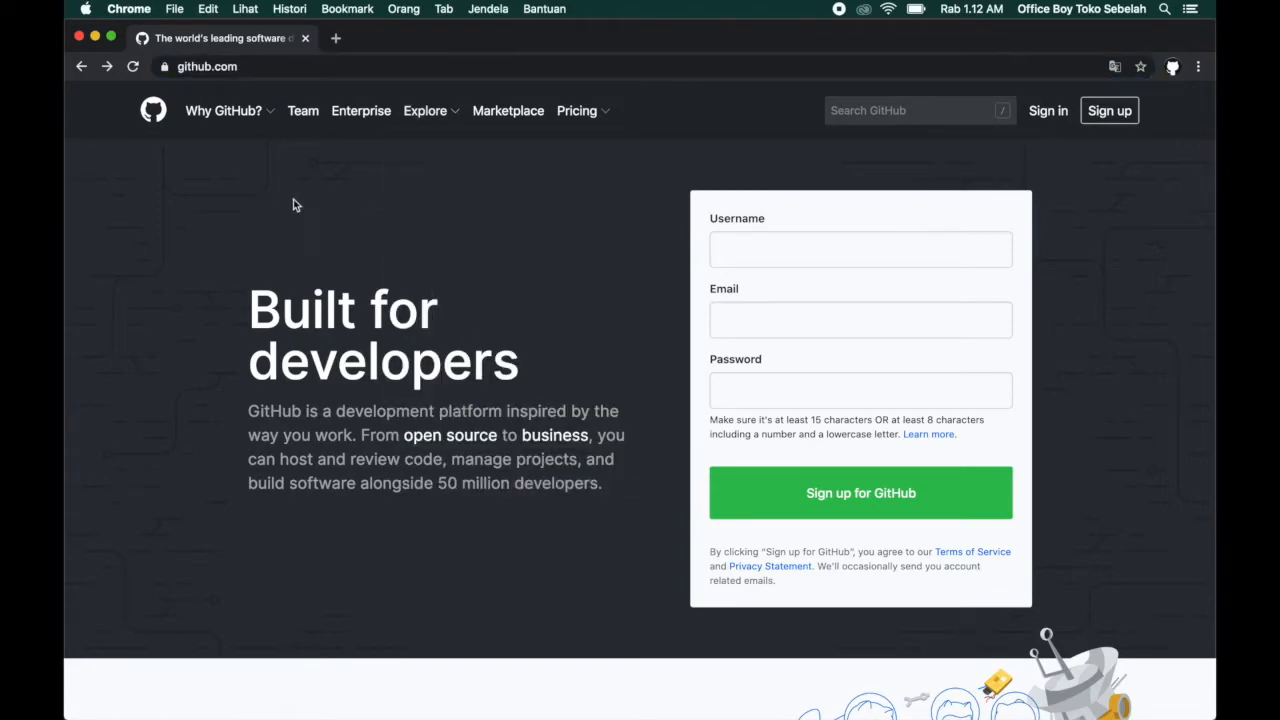
scroll(562, 200, "down", 5)
scroll(562, 200, "up", 5)
left_click(294, 67)
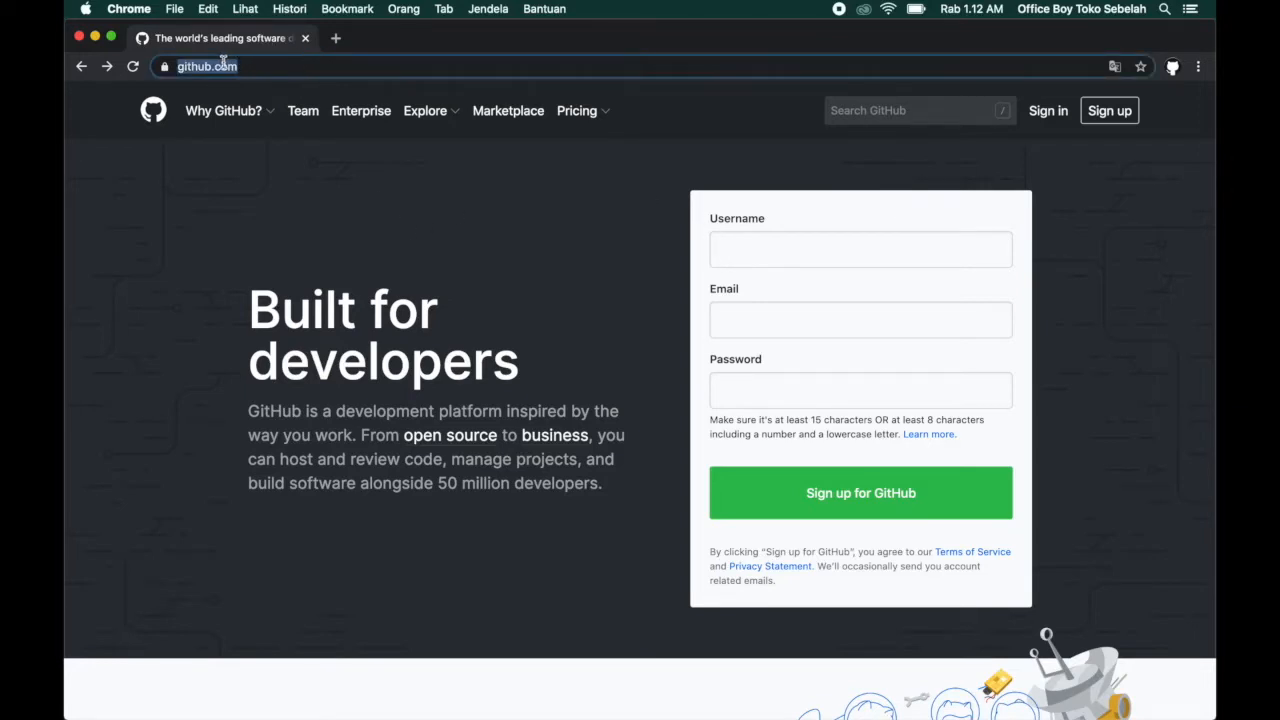
Fill in the username, email and account password in the sign-up form and submit it.
left_click(786, 247)
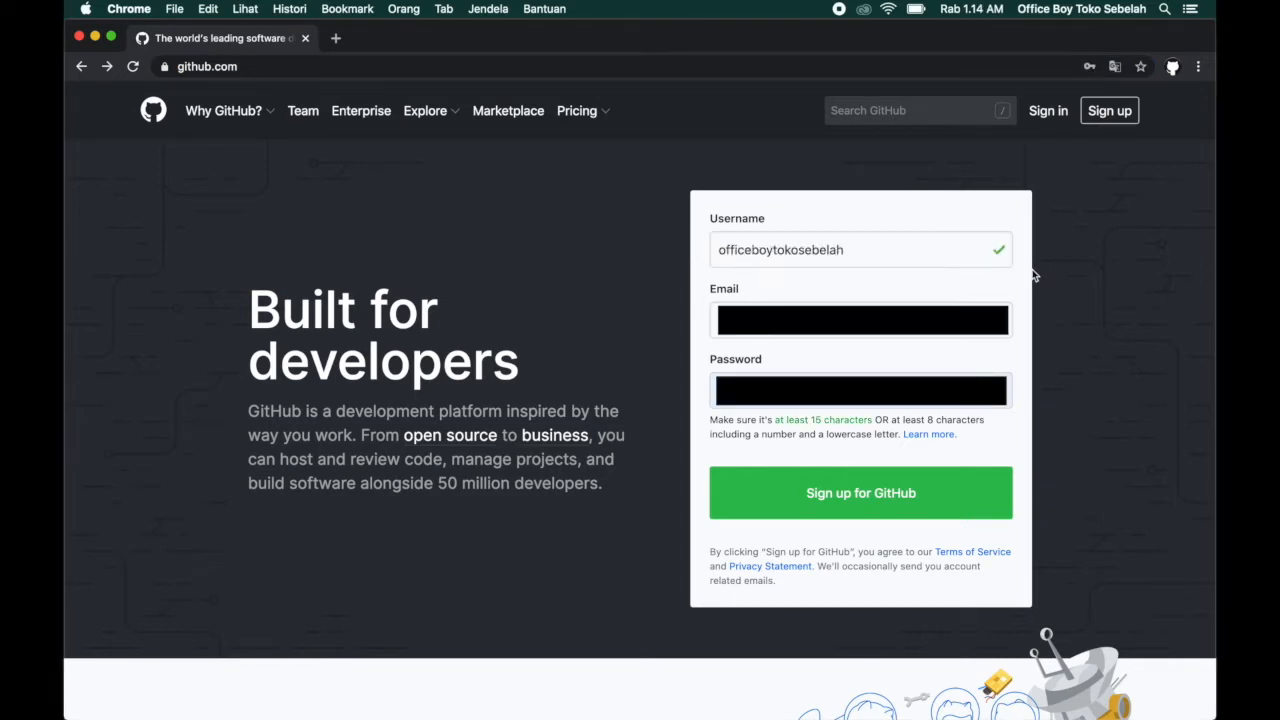
left_click(827, 495)
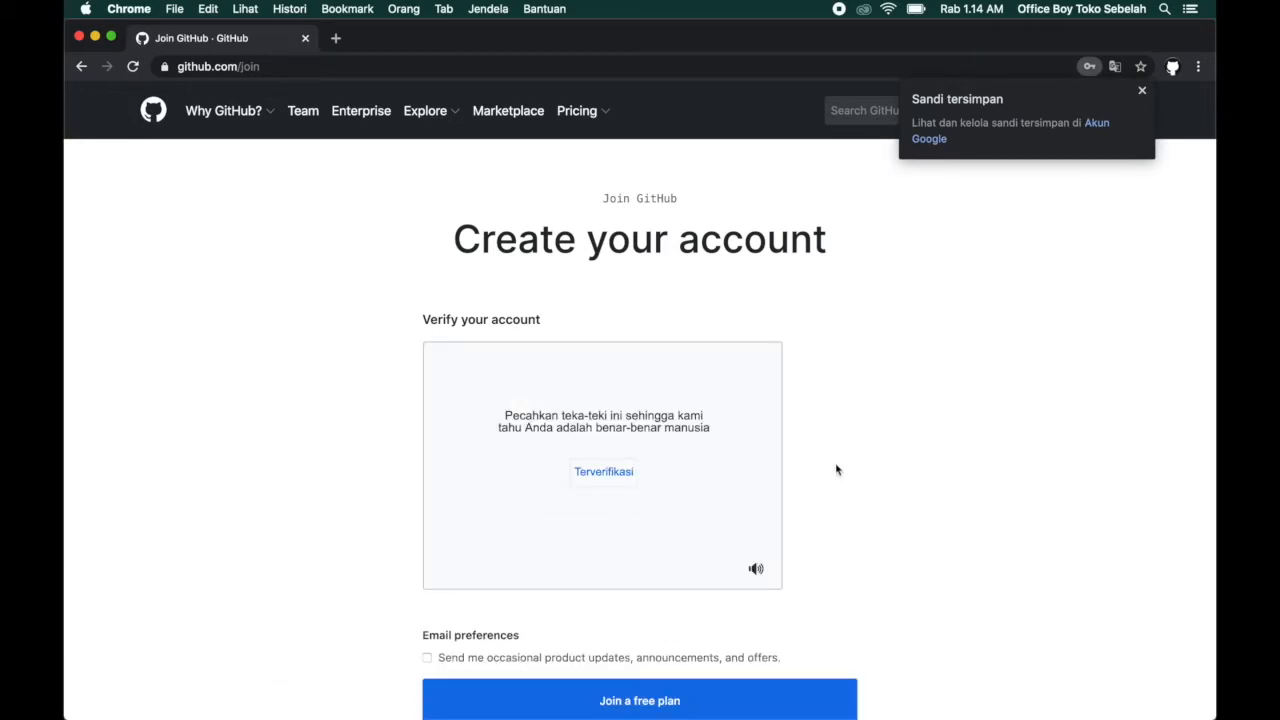
Solve the account verification puzzle by rotating the animal upright, and join a free plan.
scroll(831, 379, "down", 1)
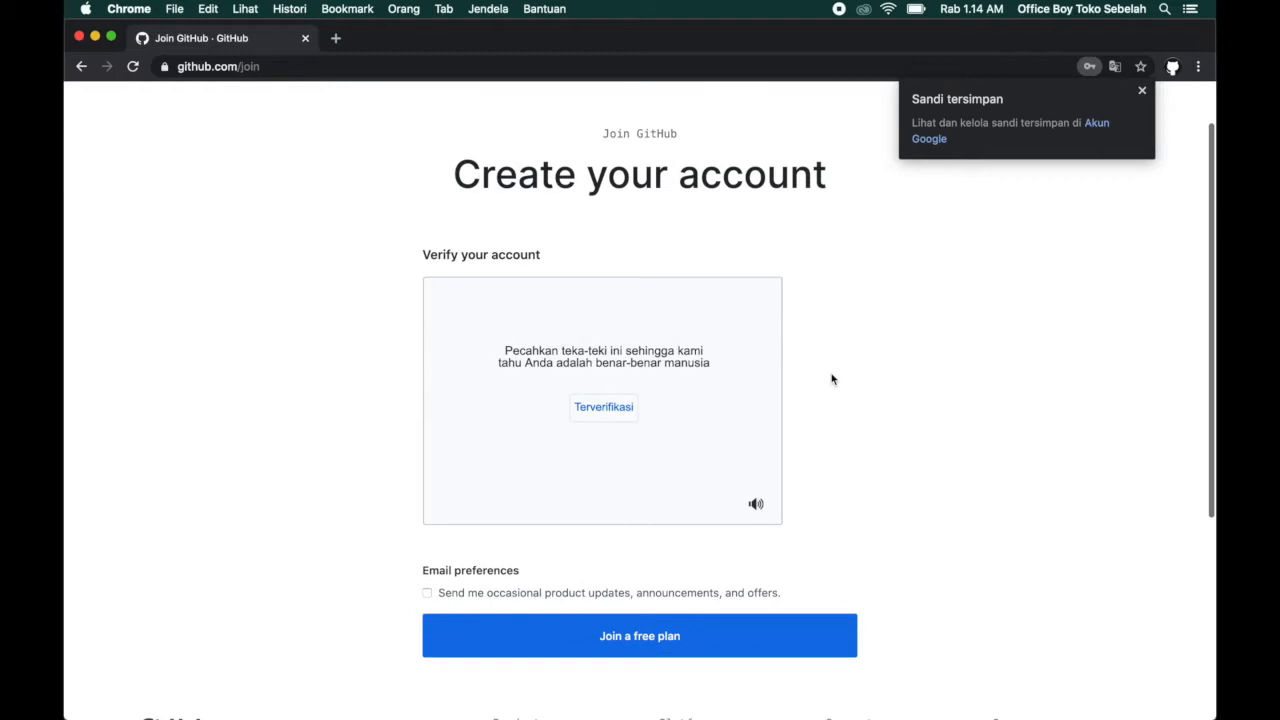
left_click(603, 409)
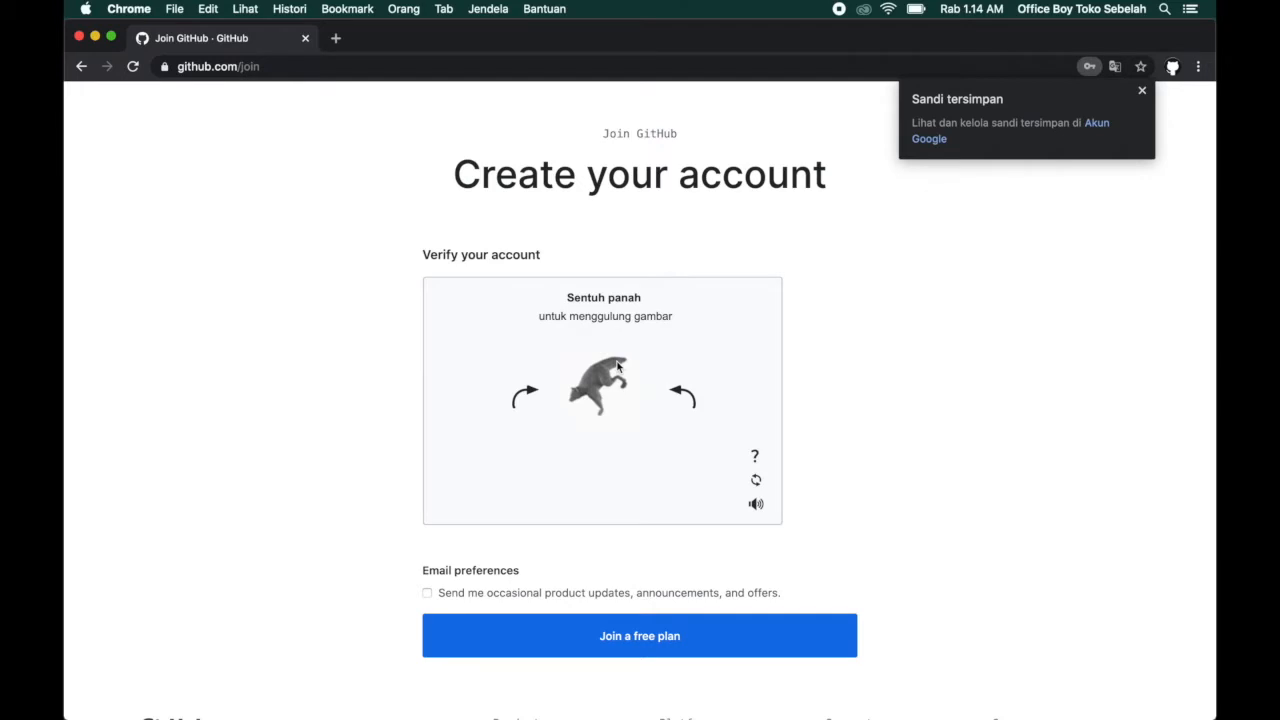
left_click(524, 396)
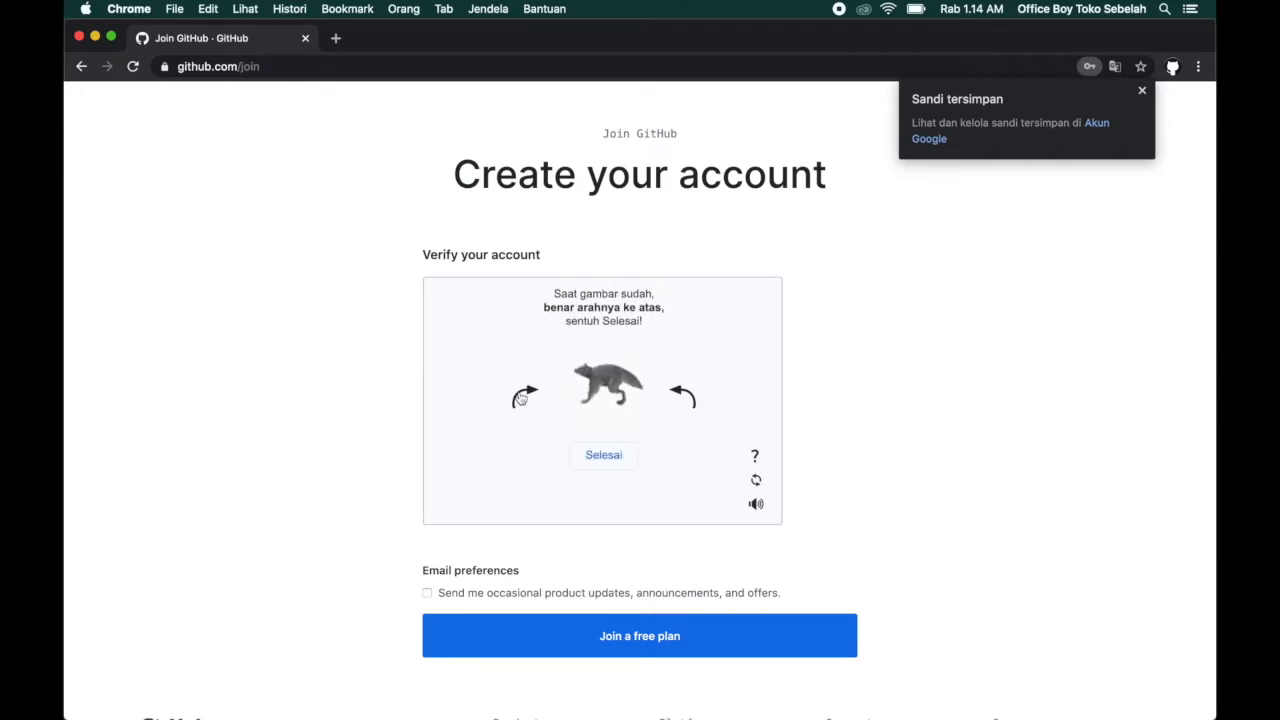
left_click(603, 455)
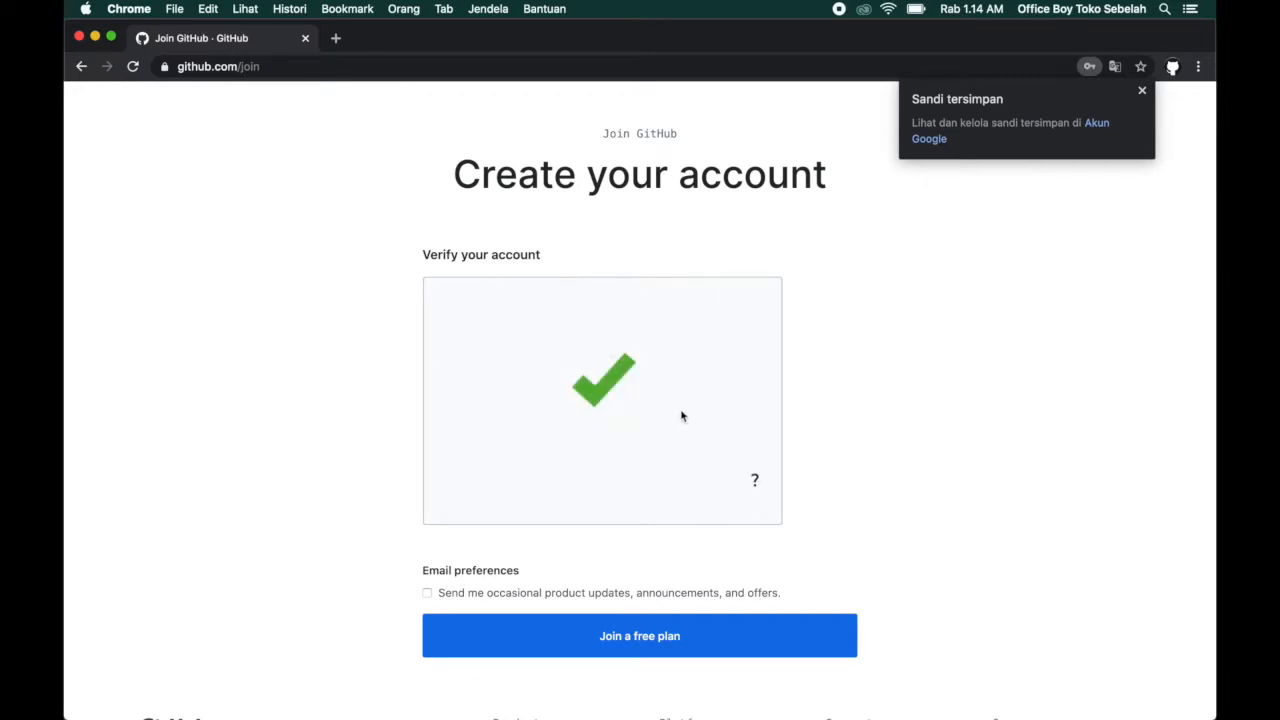
scroll(681, 415, "down", 3)
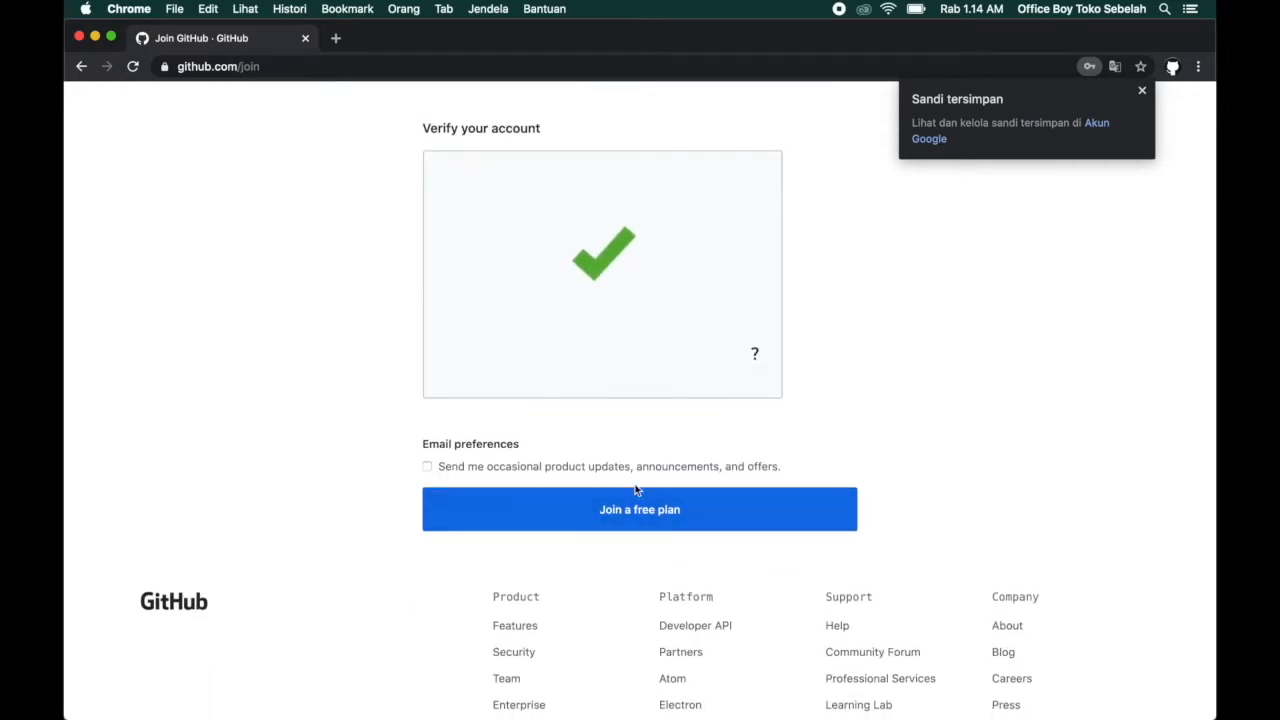
left_click(637, 510)
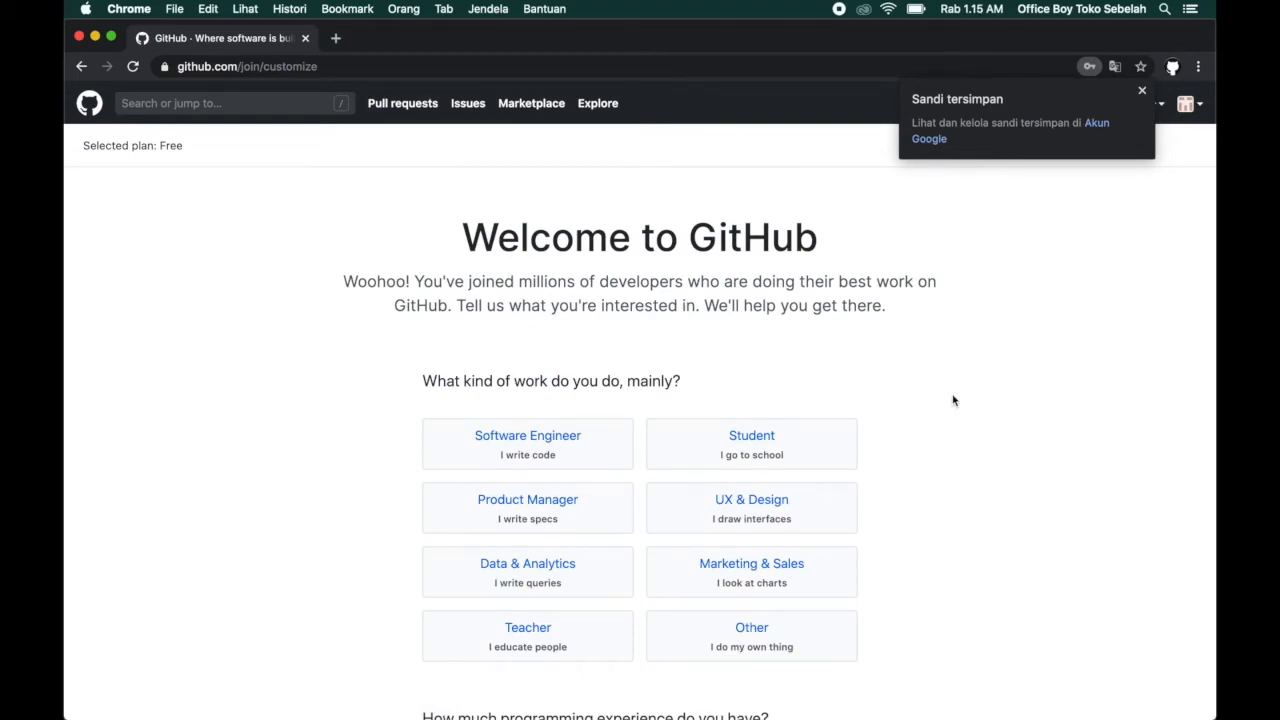
Review the welcome survey questions and complete the setup without answering any of them.
scroll(953, 401, "down", 15)
scroll(953, 401, "up", 15)
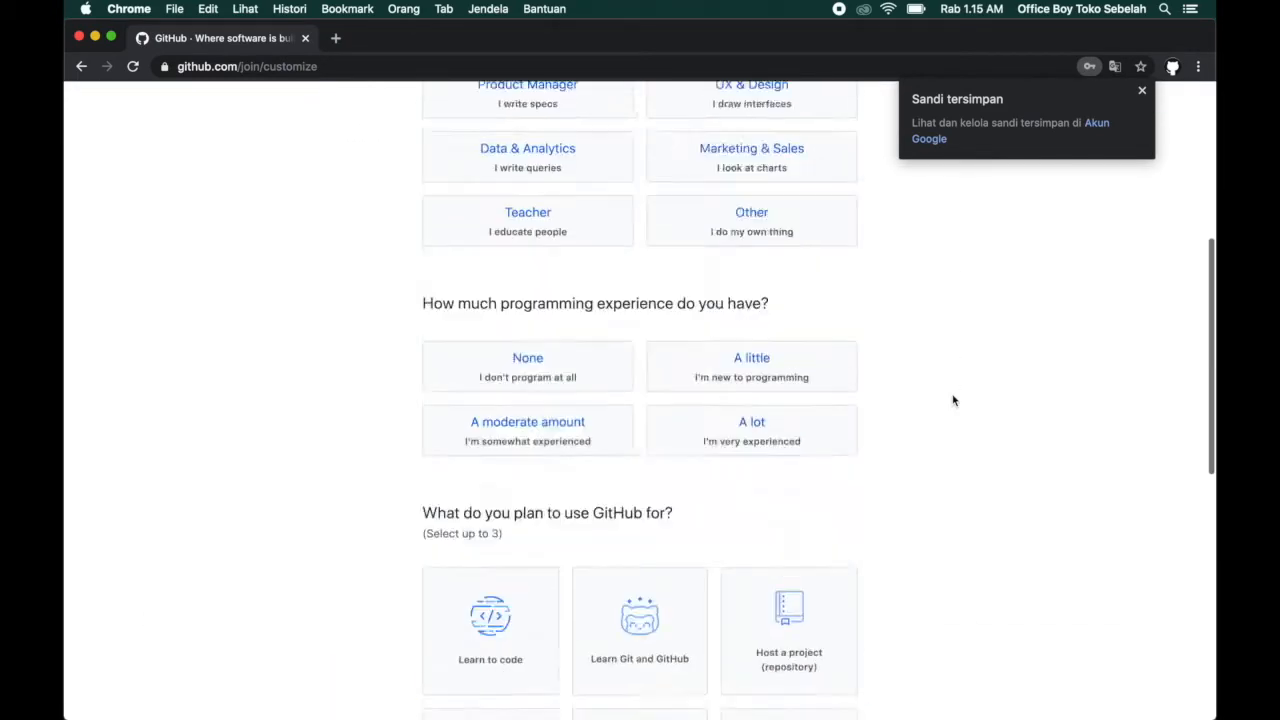
scroll(954, 397, "down", 4)
scroll(885, 290, "up", 5)
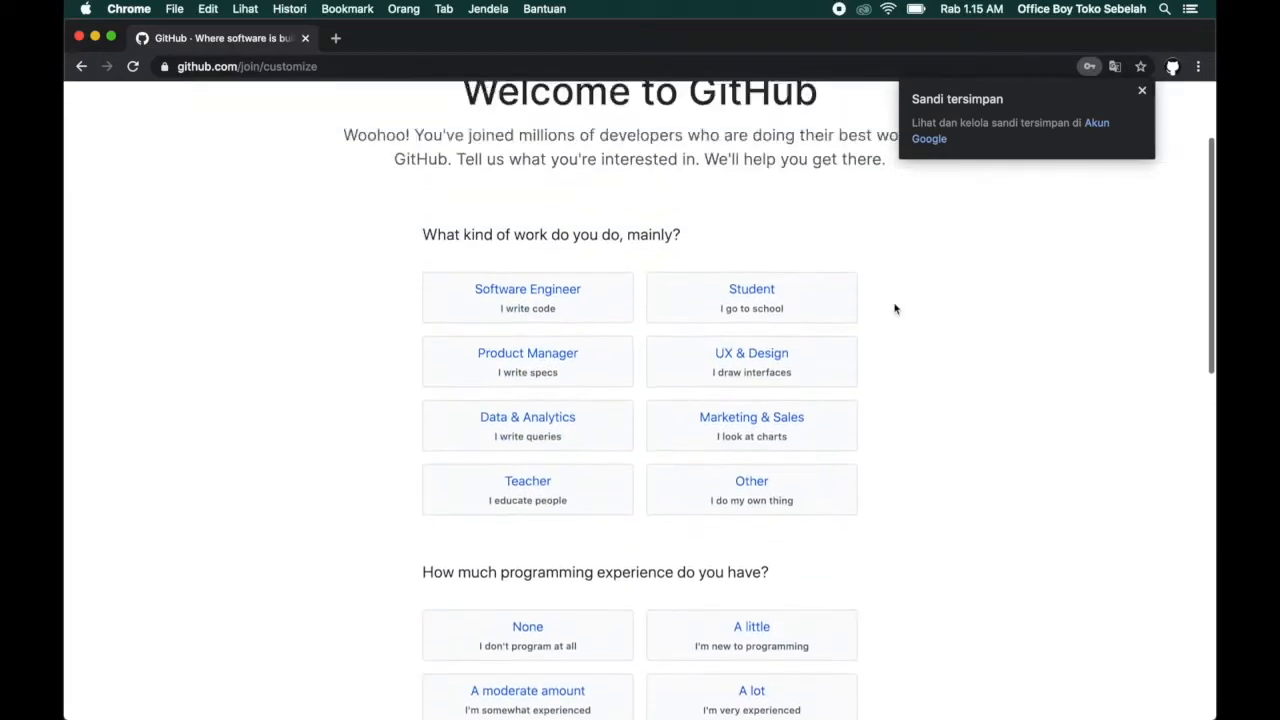
scroll(932, 438, "down", 6)
scroll(933, 440, "down", 6)
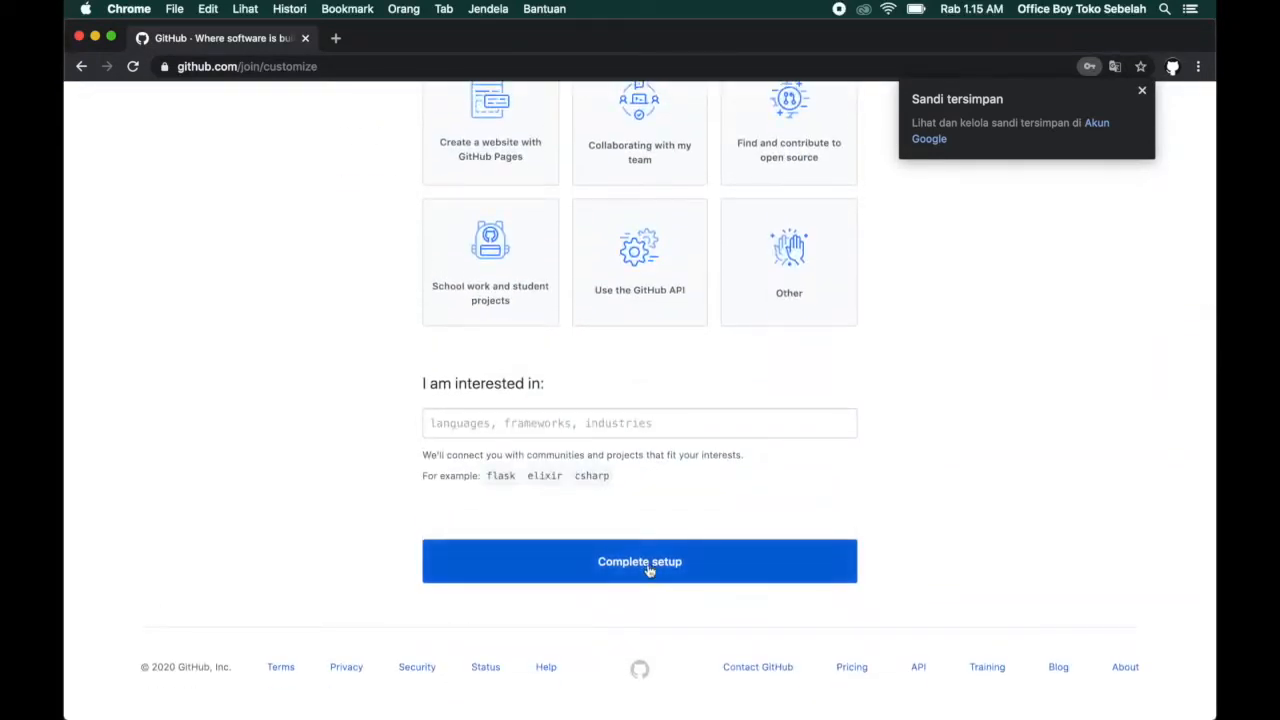
left_click(659, 565)
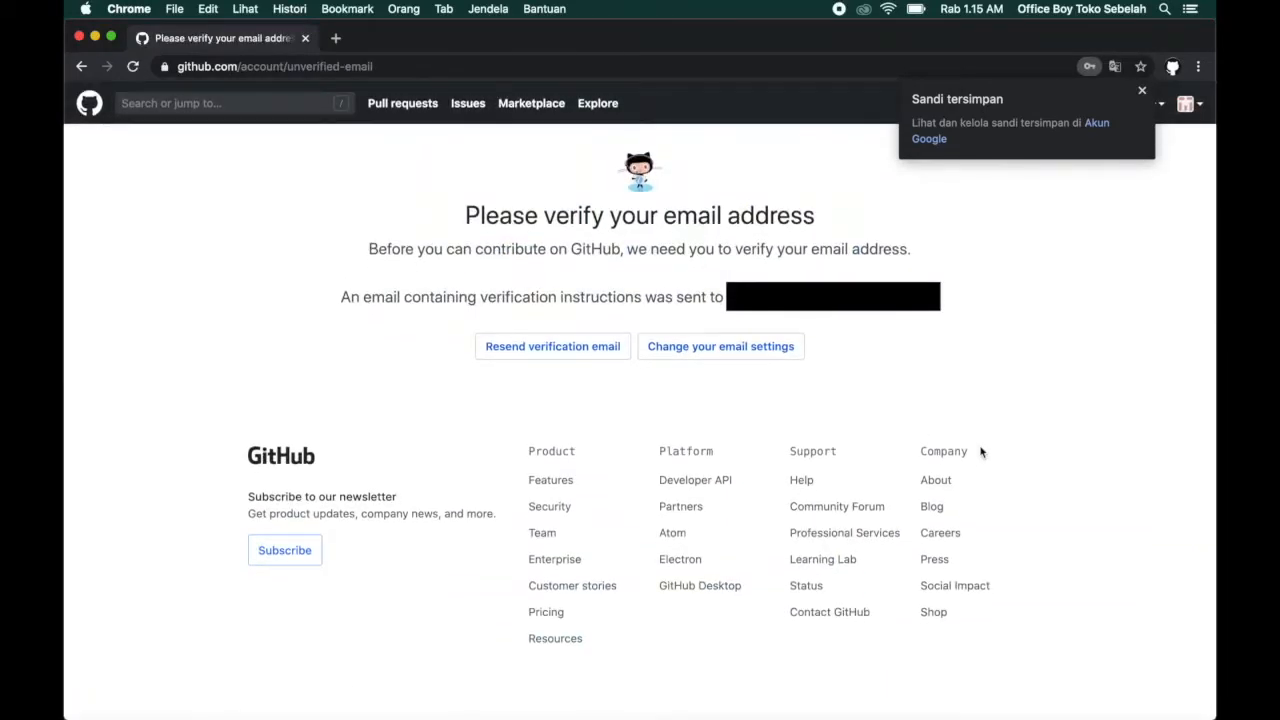
Open Gmail in a new browser tab and verify the email address from GitHub's "Please verify your email address" message.
left_click(1144, 91)
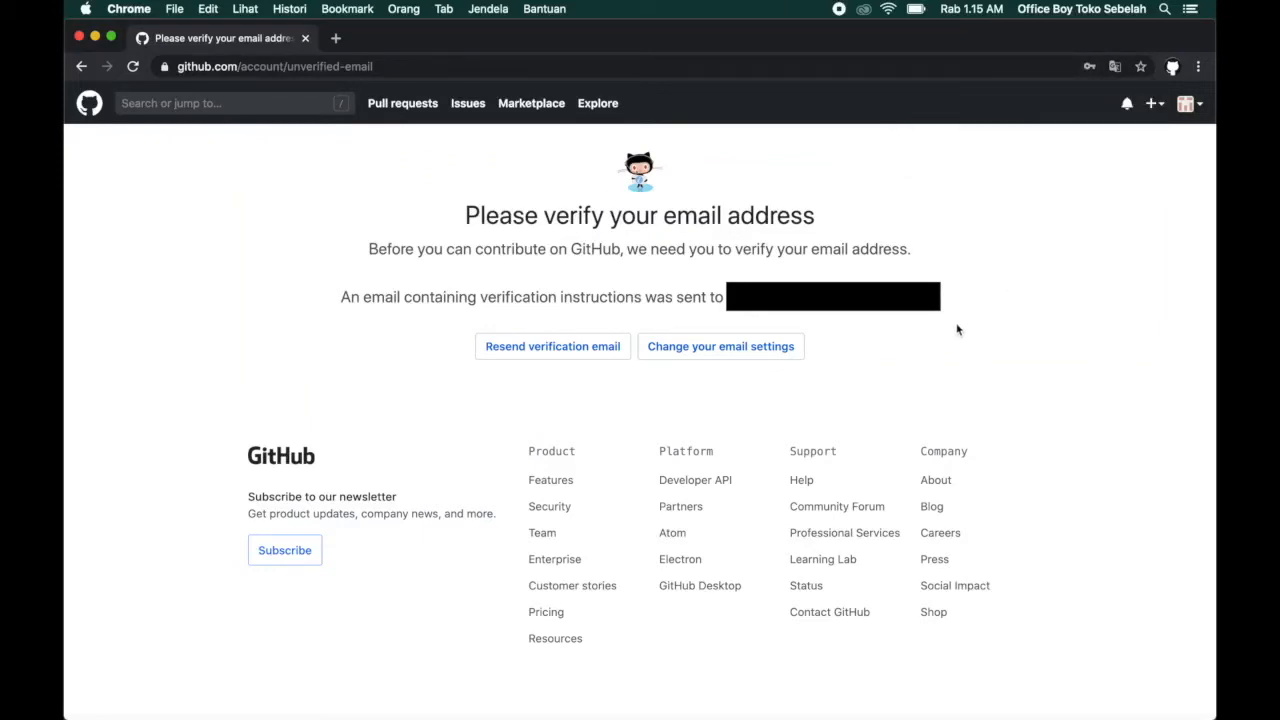
left_click(337, 40)
left_click(1061, 110)
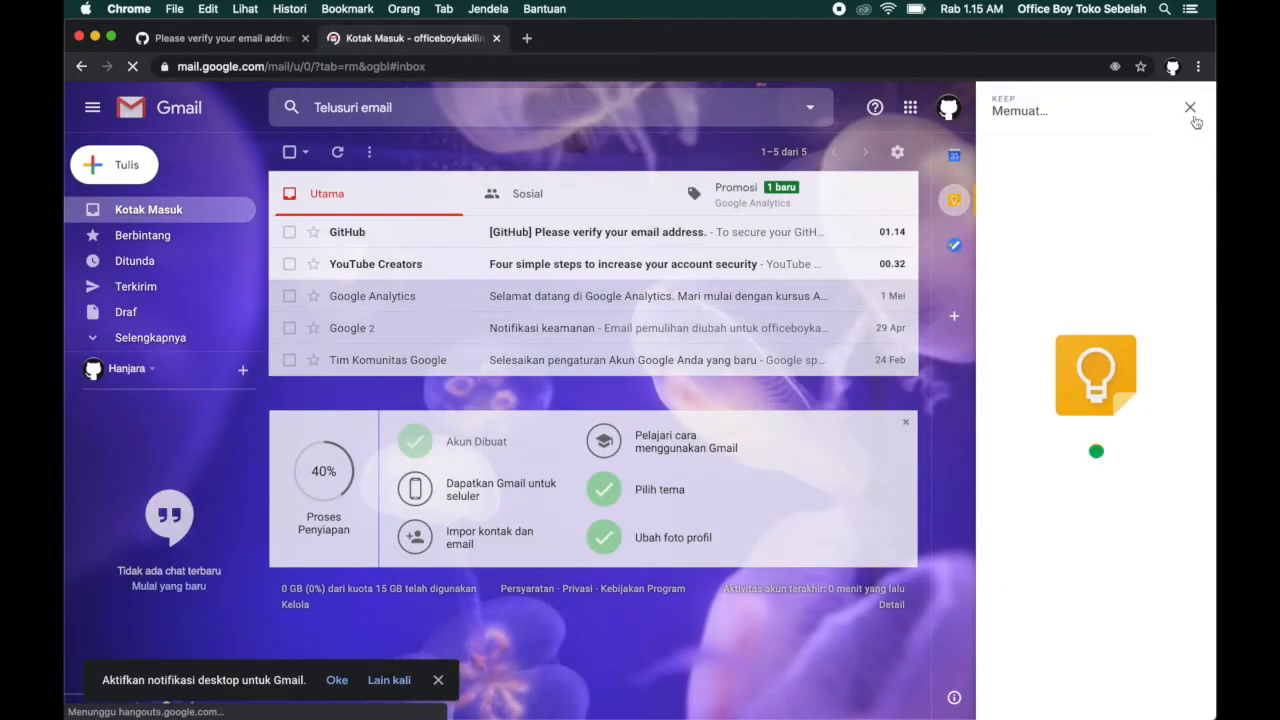
left_click(1190, 108)
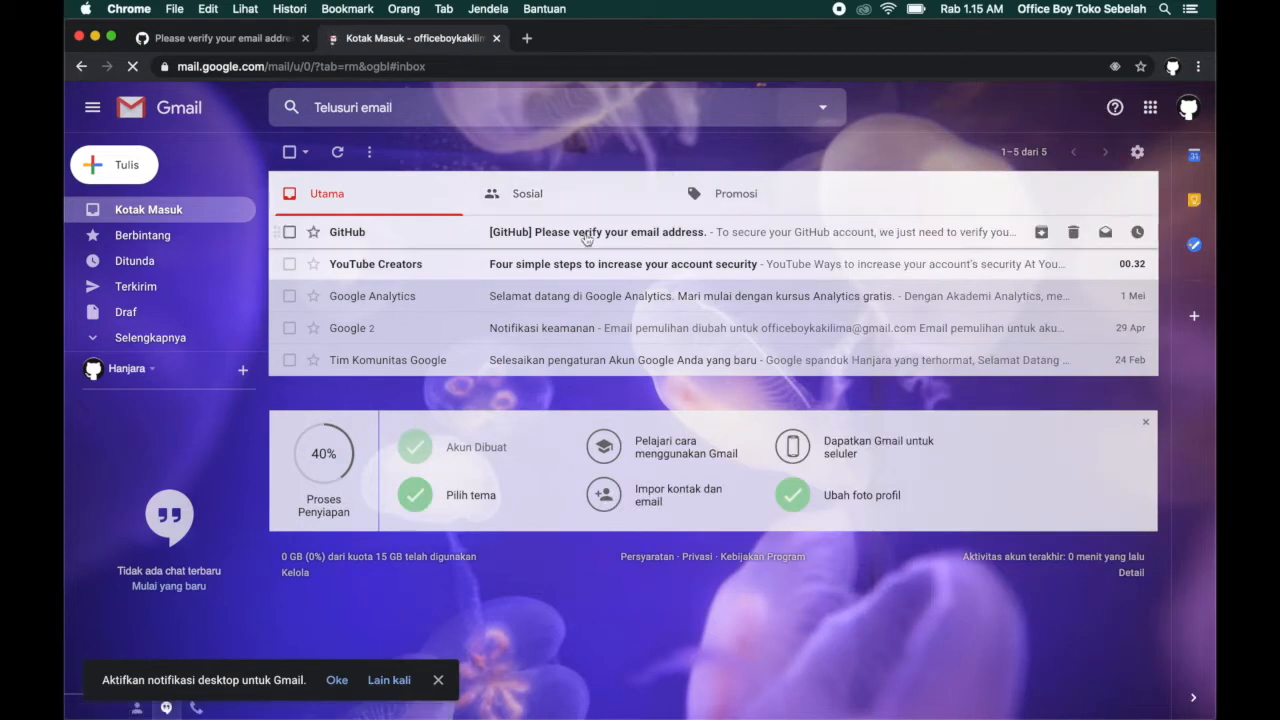
left_click(586, 238)
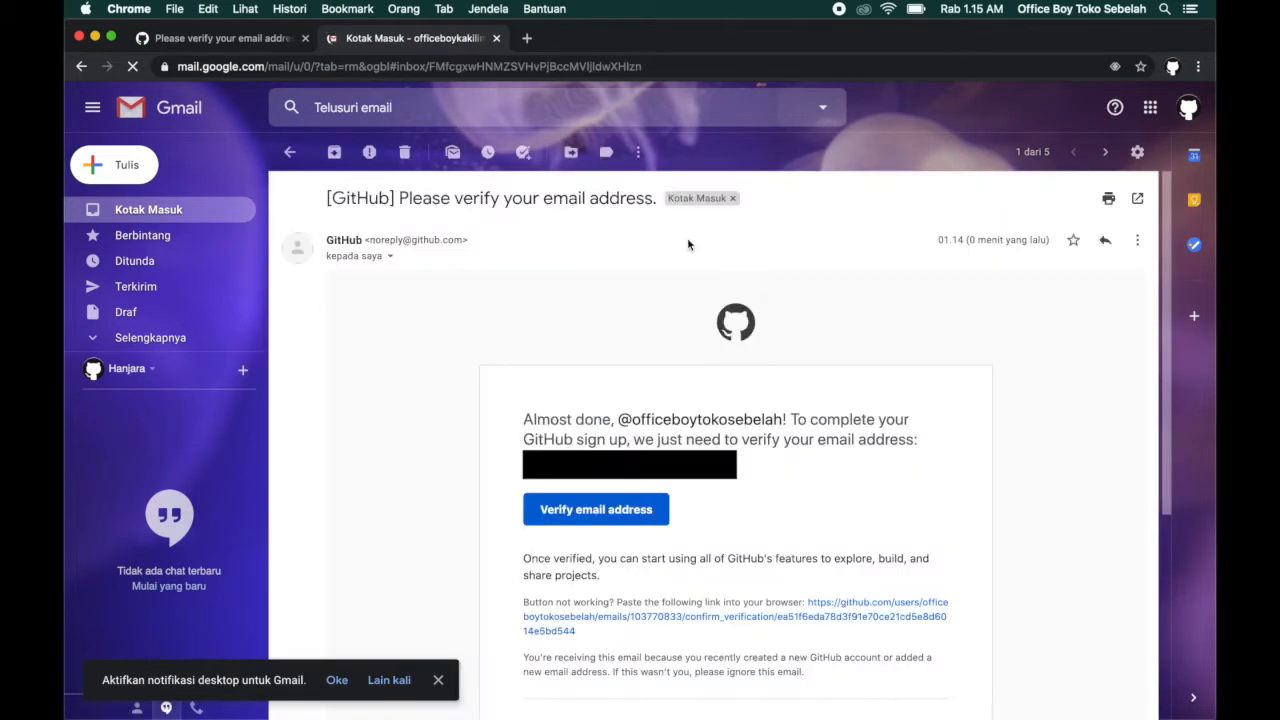
left_click(614, 514)
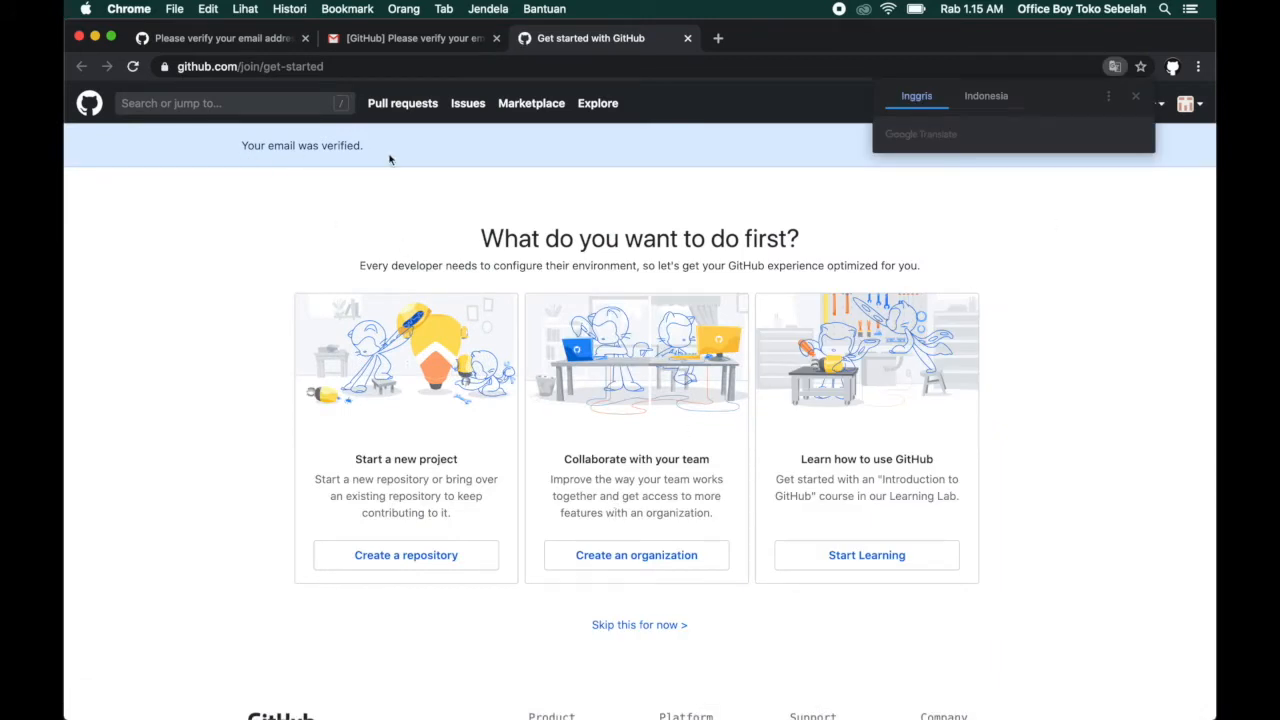
Dismiss the translation prompt, go to the github.com home page and look over the dashboard.
left_click(1135, 96)
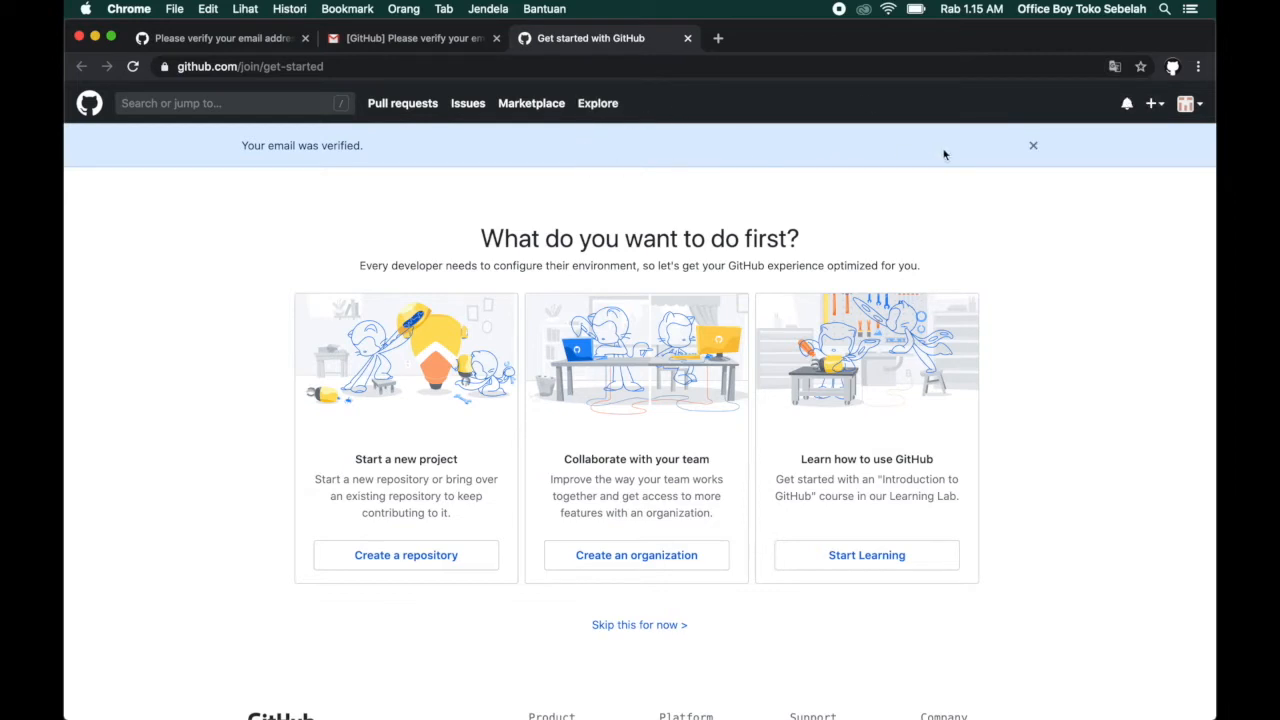
left_click_drag(242, 67, 465, 68)
key("BackSpace")
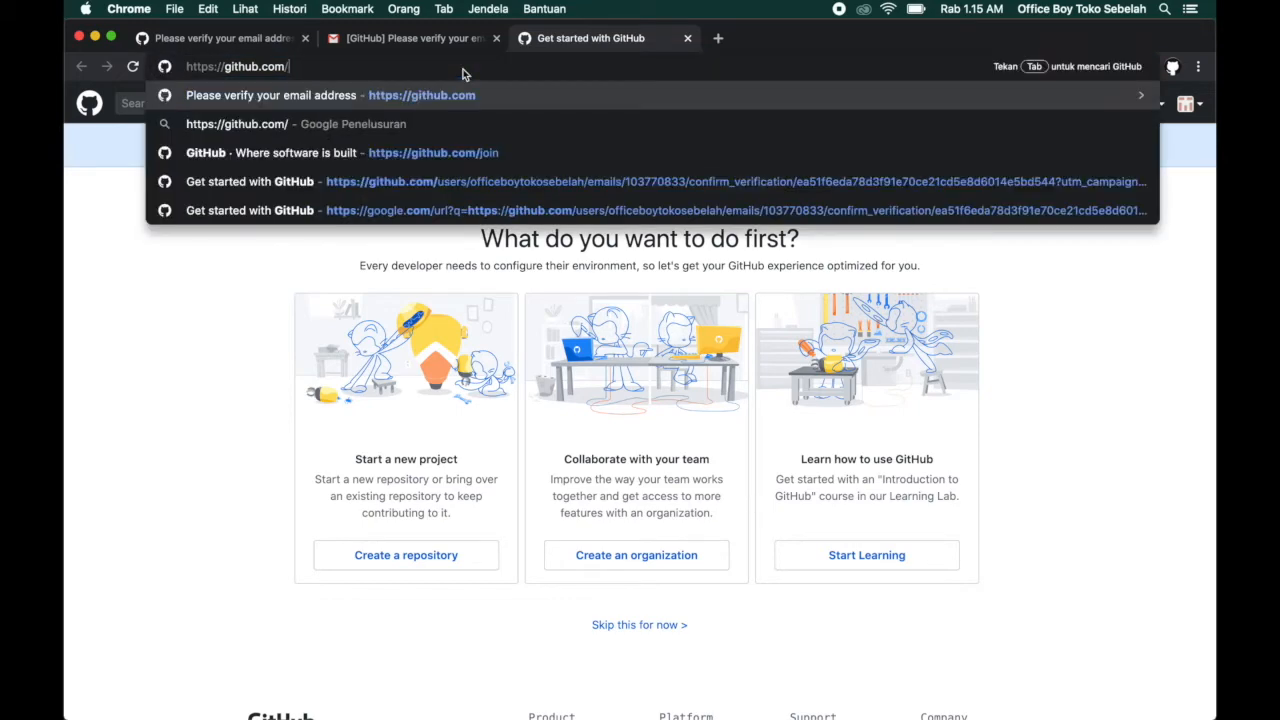
key("Return")
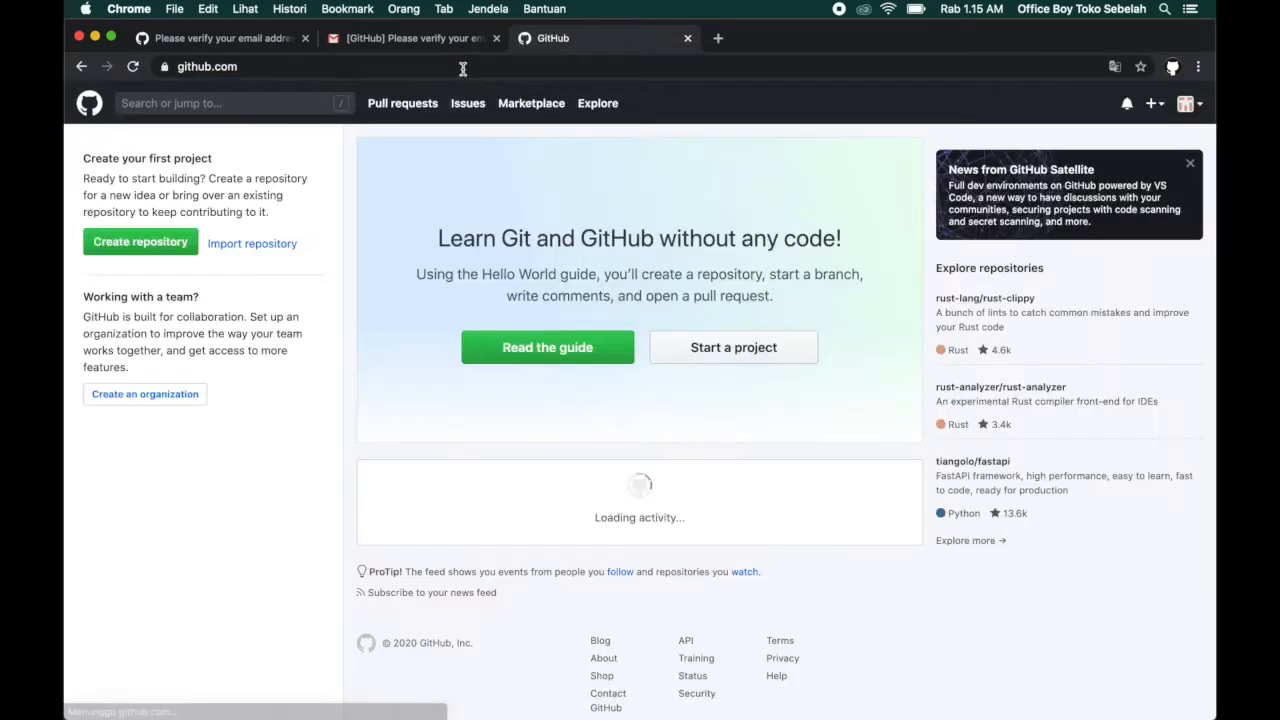
scroll(803, 410, "down", 3)
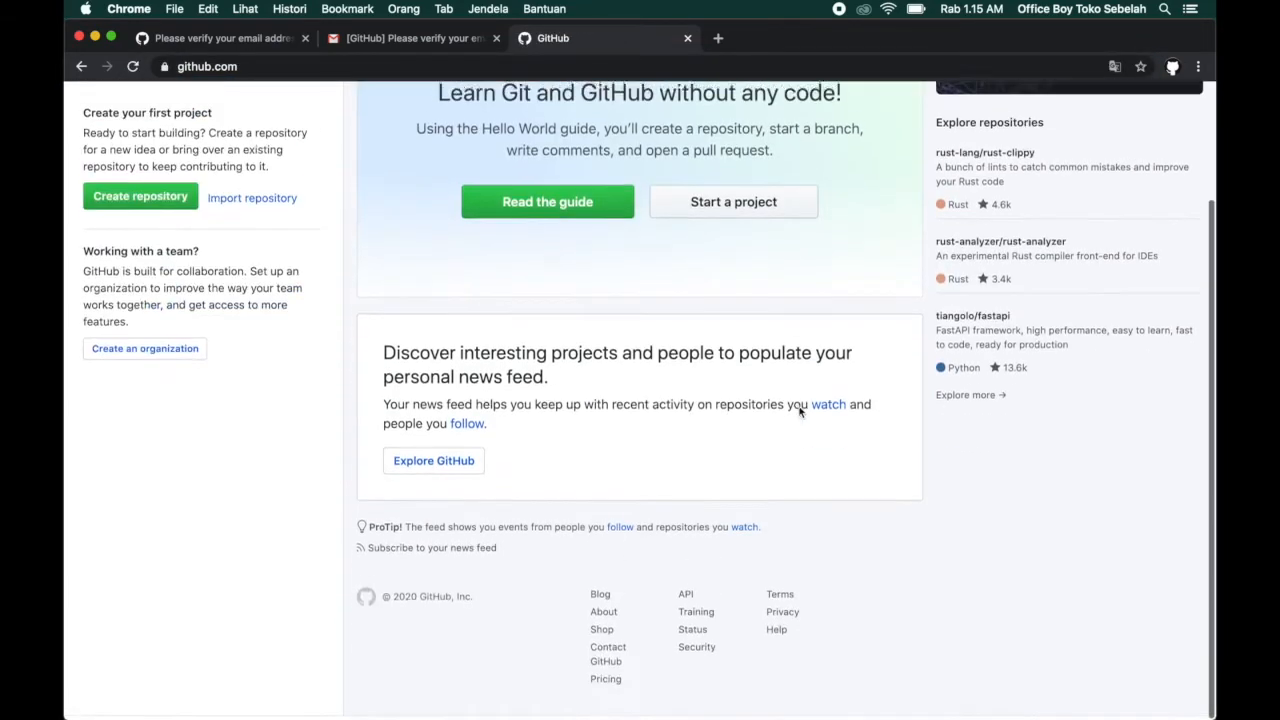
scroll(800, 408, "up", 3)
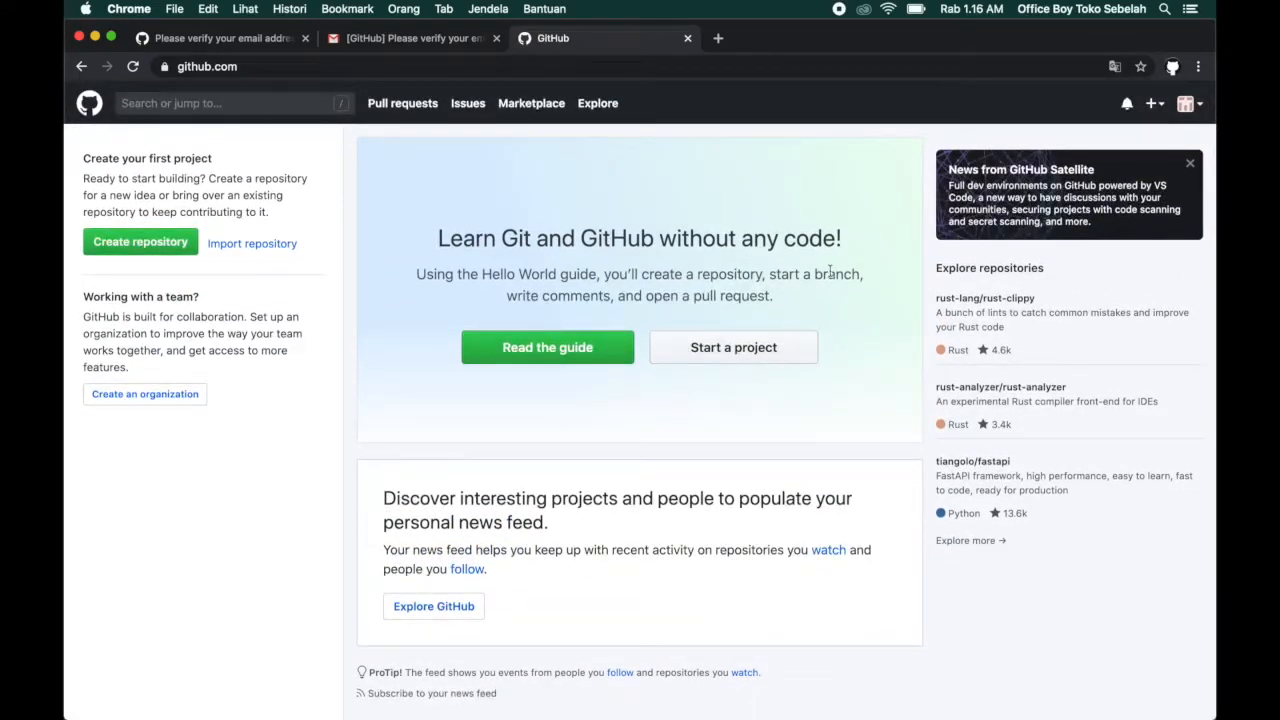
Open your own profile page and examine its repositories overview, contribution graph and contribution activity.
left_click(1189, 115)
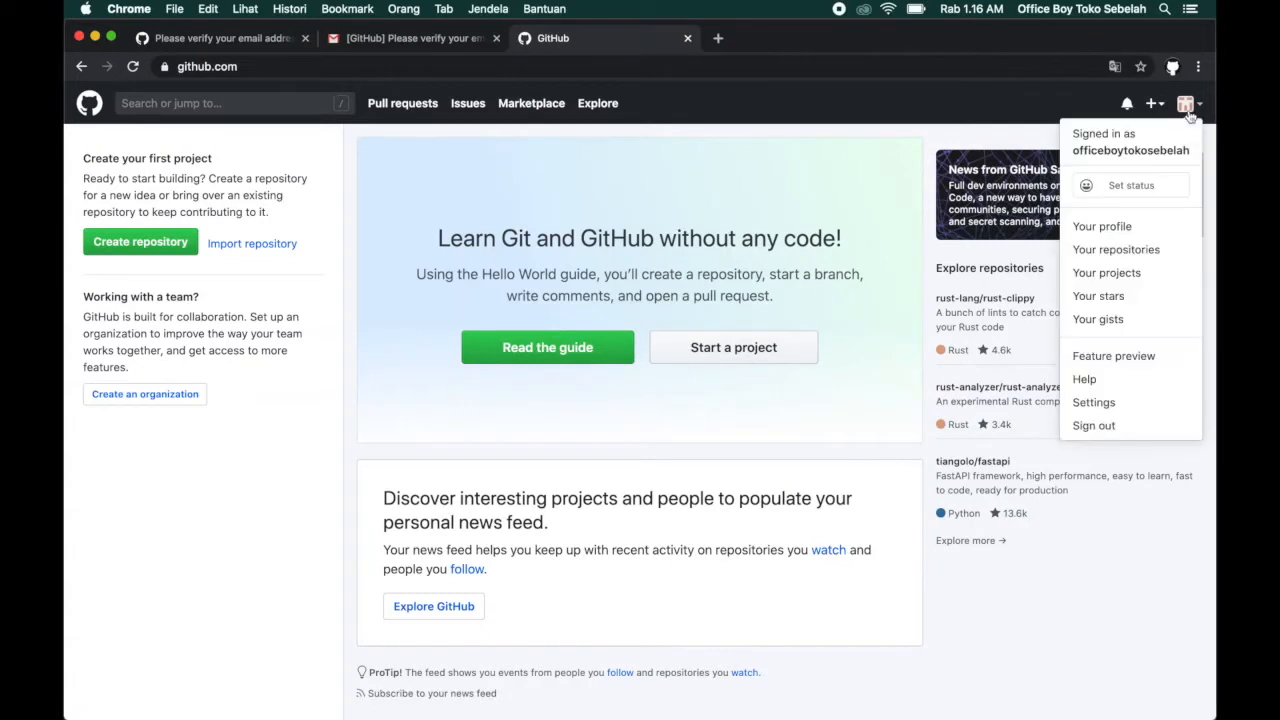
left_click(1103, 229)
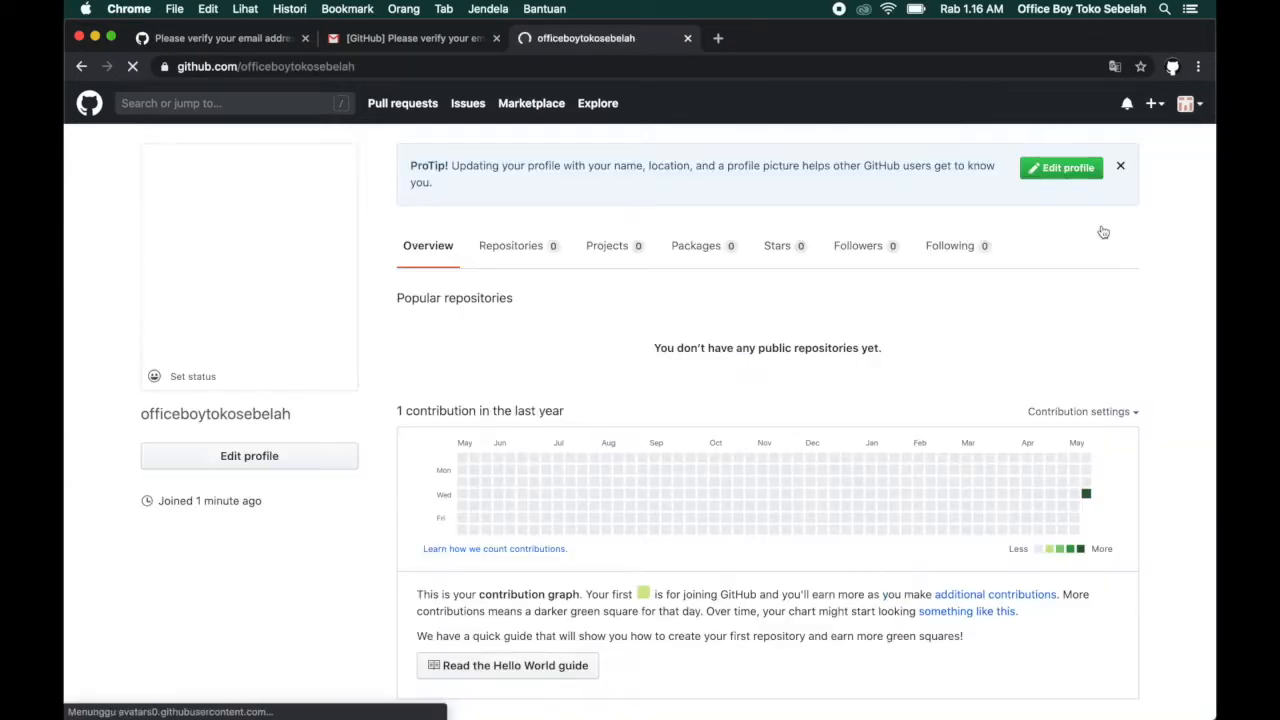
scroll(666, 357, "down", 3)
scroll(666, 357, "down", 5)
scroll(666, 357, "up", 8)
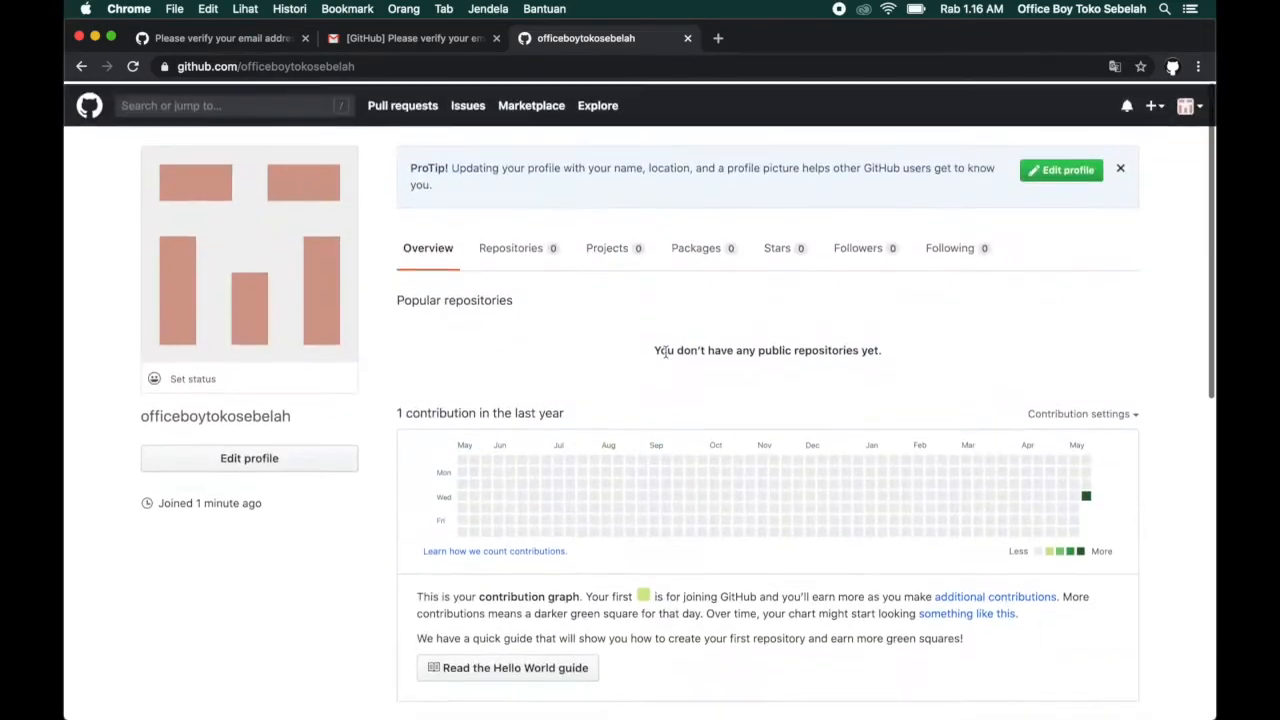
scroll(780, 557, "down", 2)
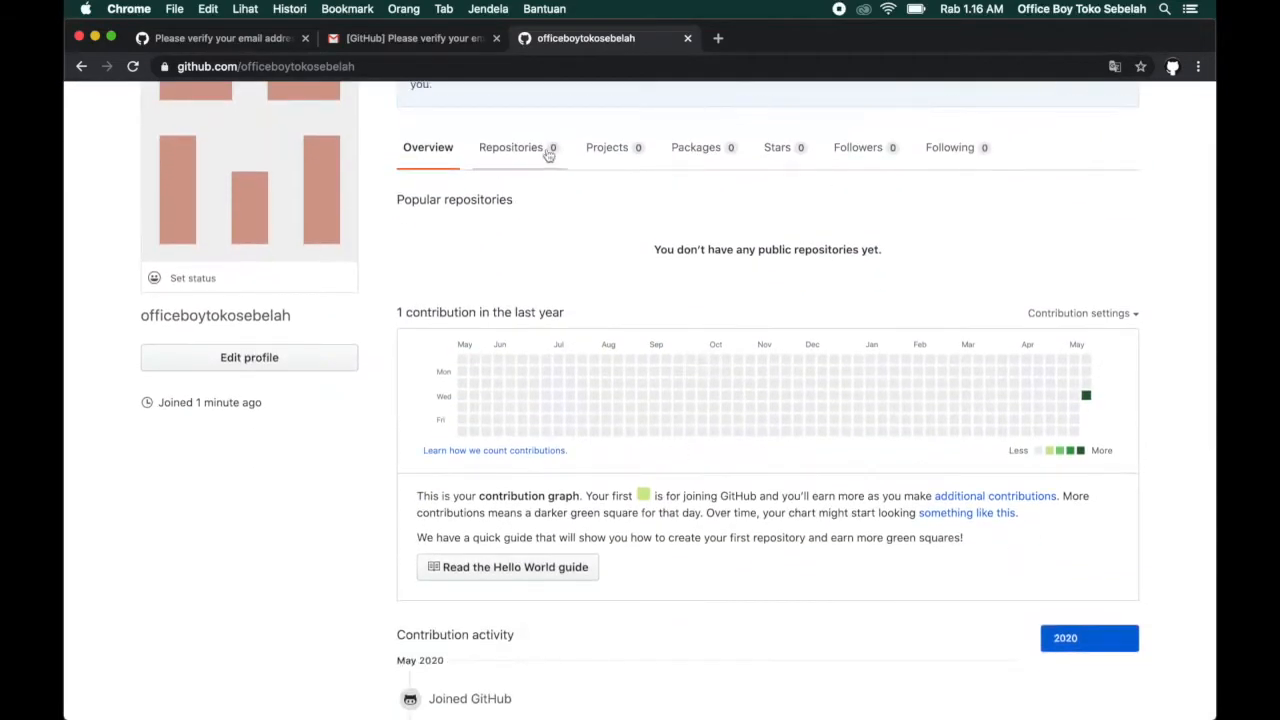
scroll(546, 154, "up", 2)
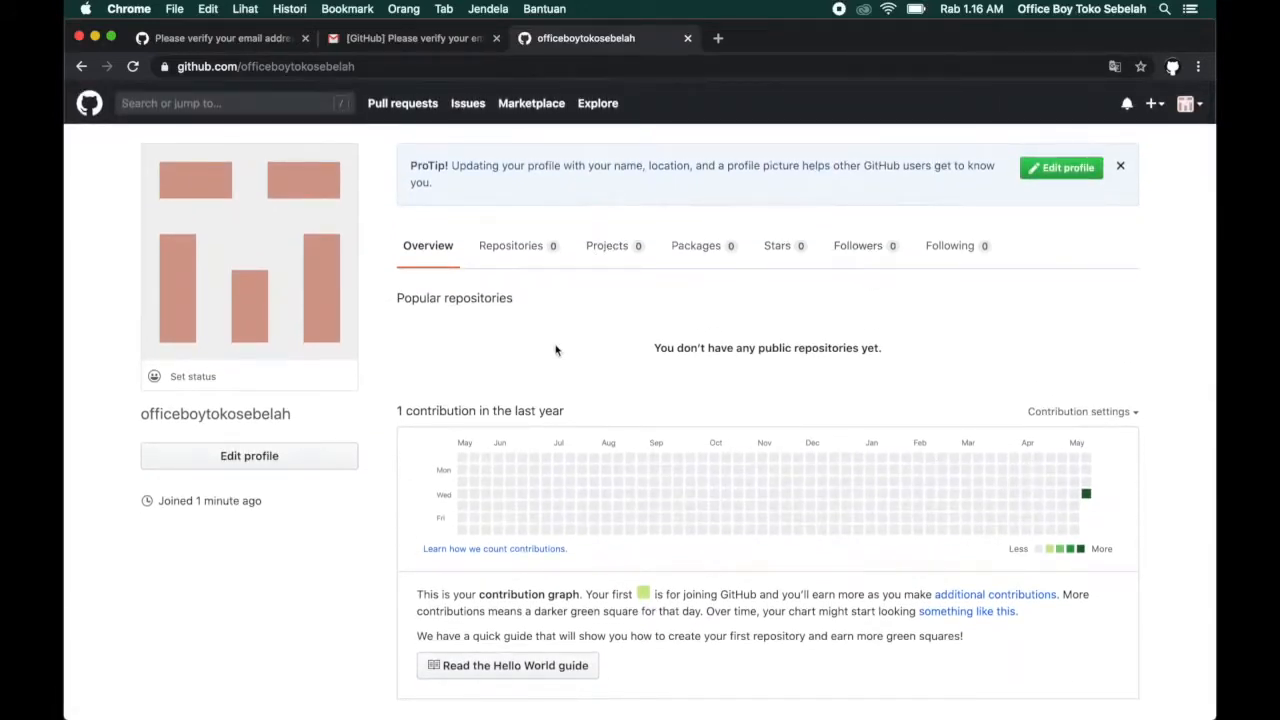
scroll(556, 350, "down", 10)
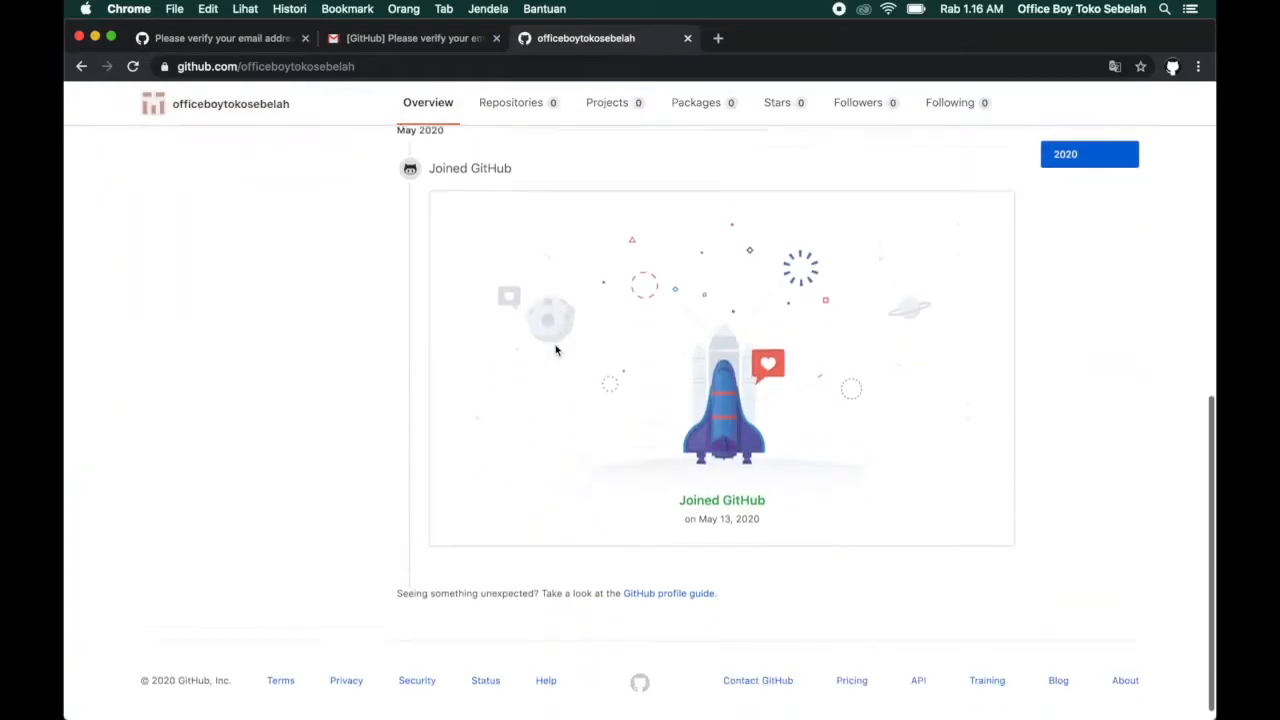
scroll(556, 350, "up", 10)
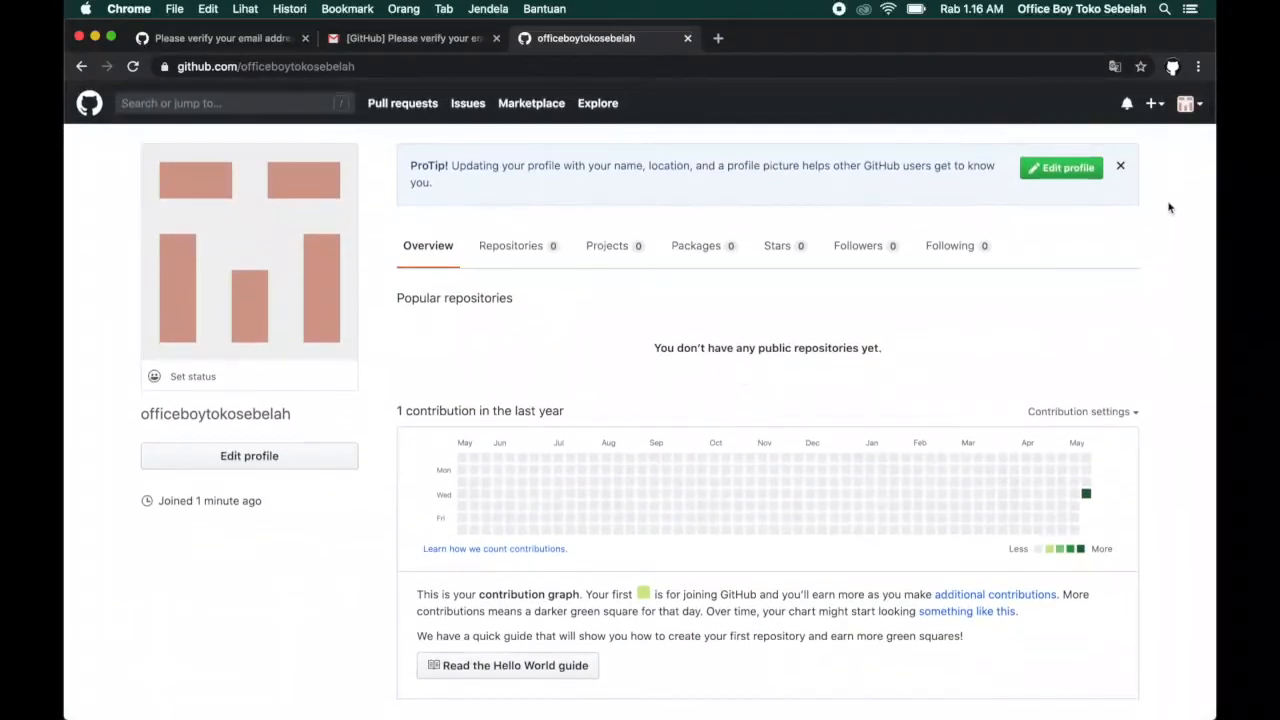
Start a new repository and name it belajar_github.
left_click(1152, 104)
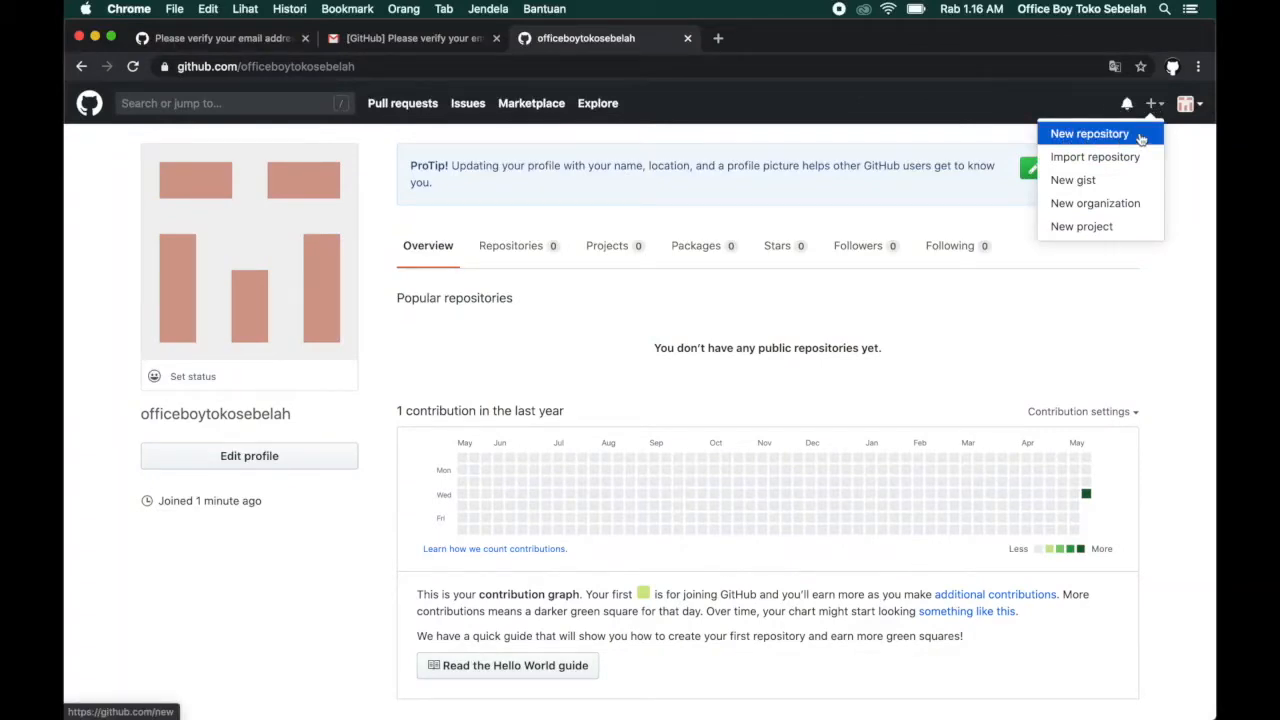
left_click(1141, 139)
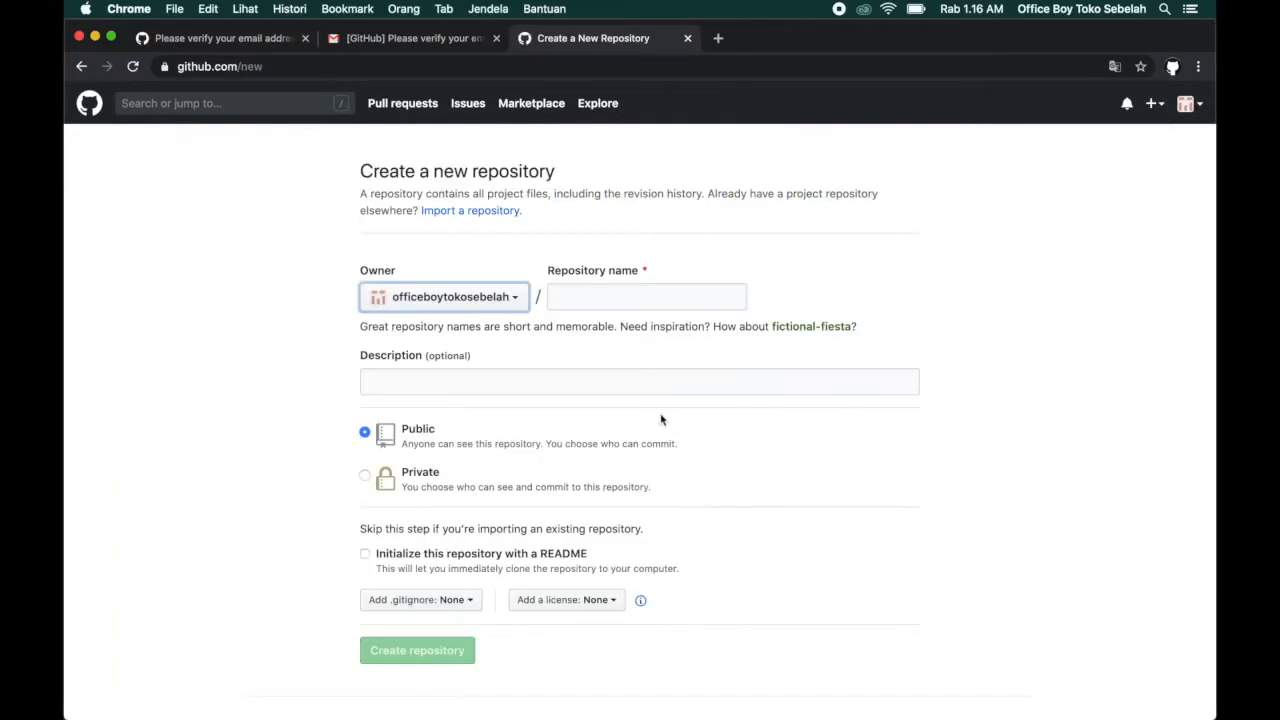
left_click(595, 296)
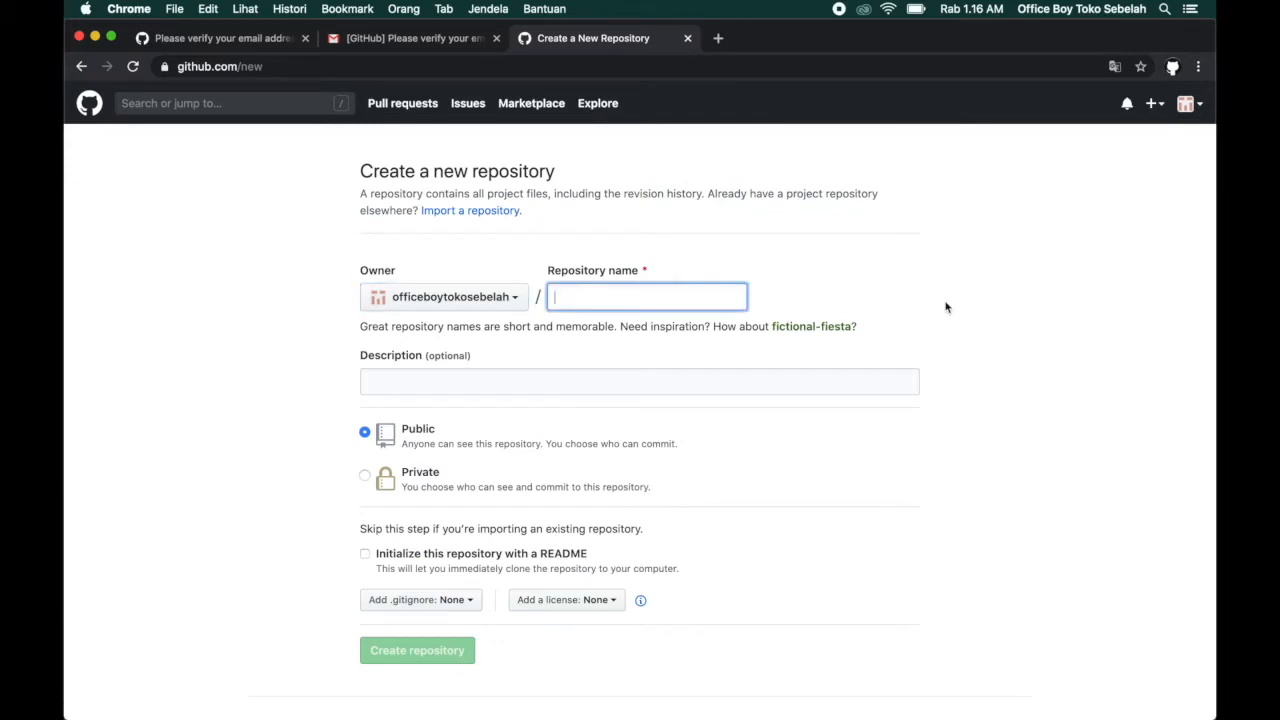
type("belajar_github")
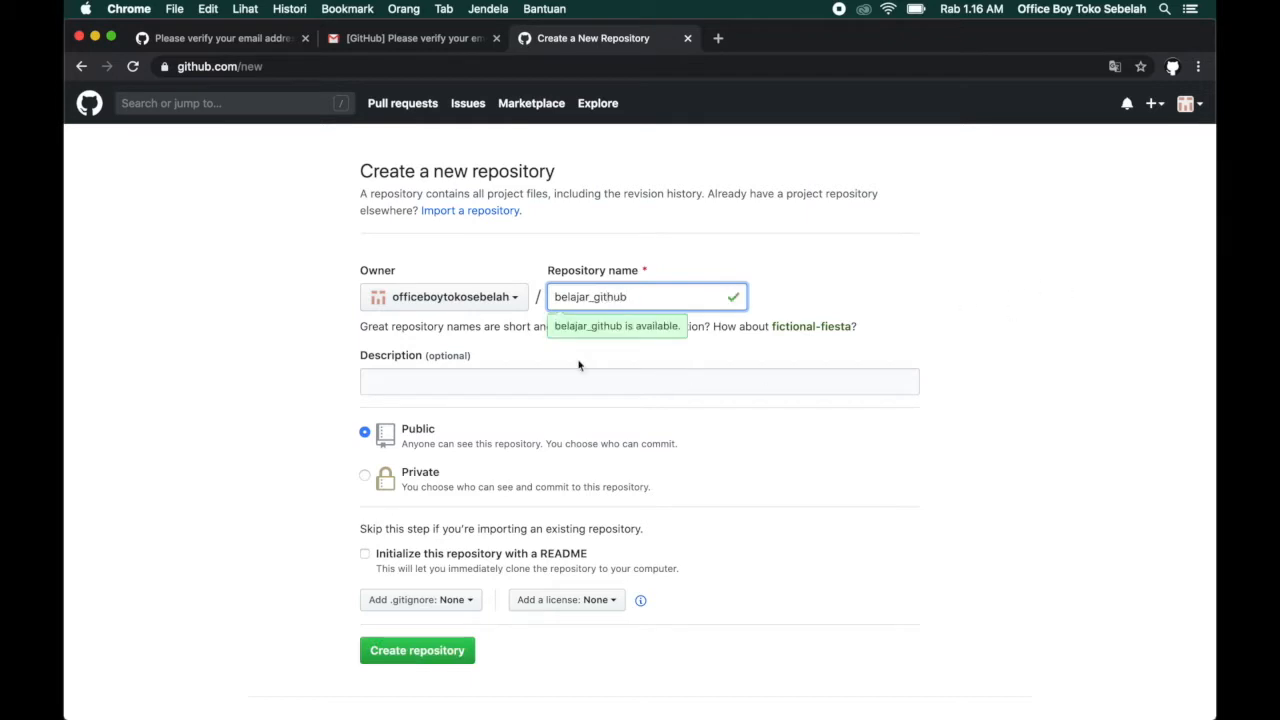
Enter the repository description "Repository Belajar Dasar Github".
left_click(455, 377)
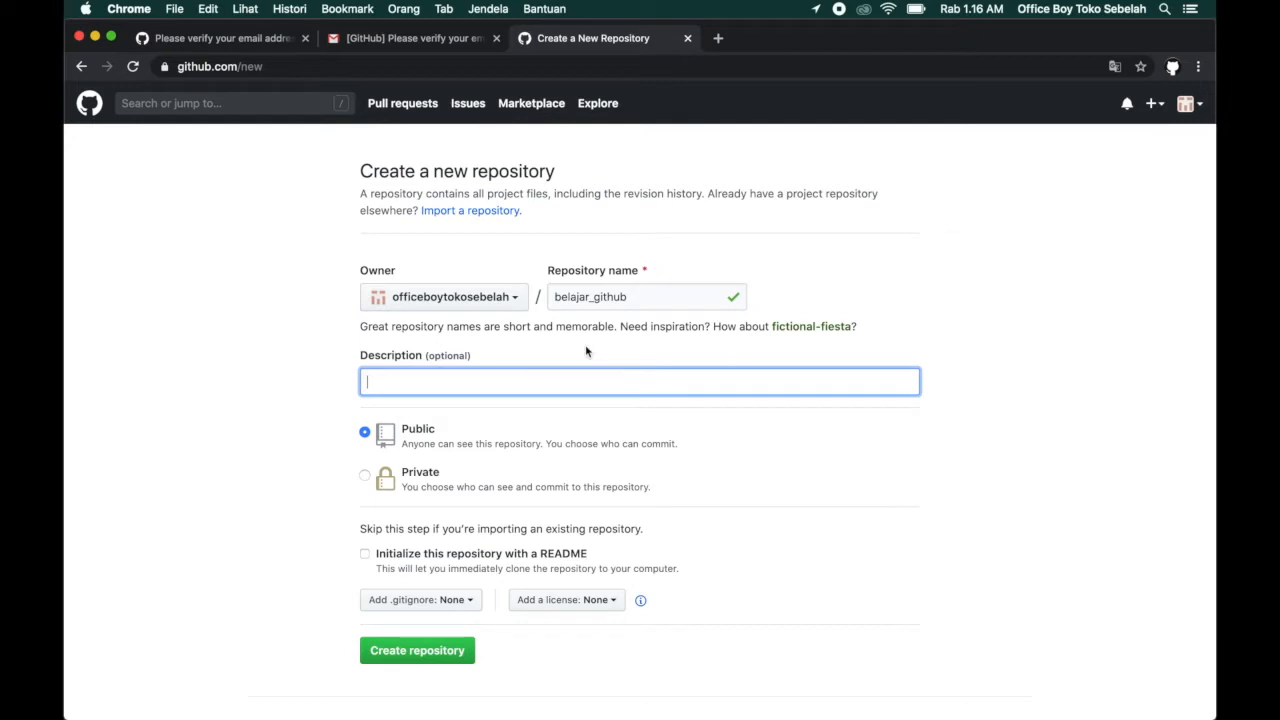
type("Repository Belajar Dasar Github")
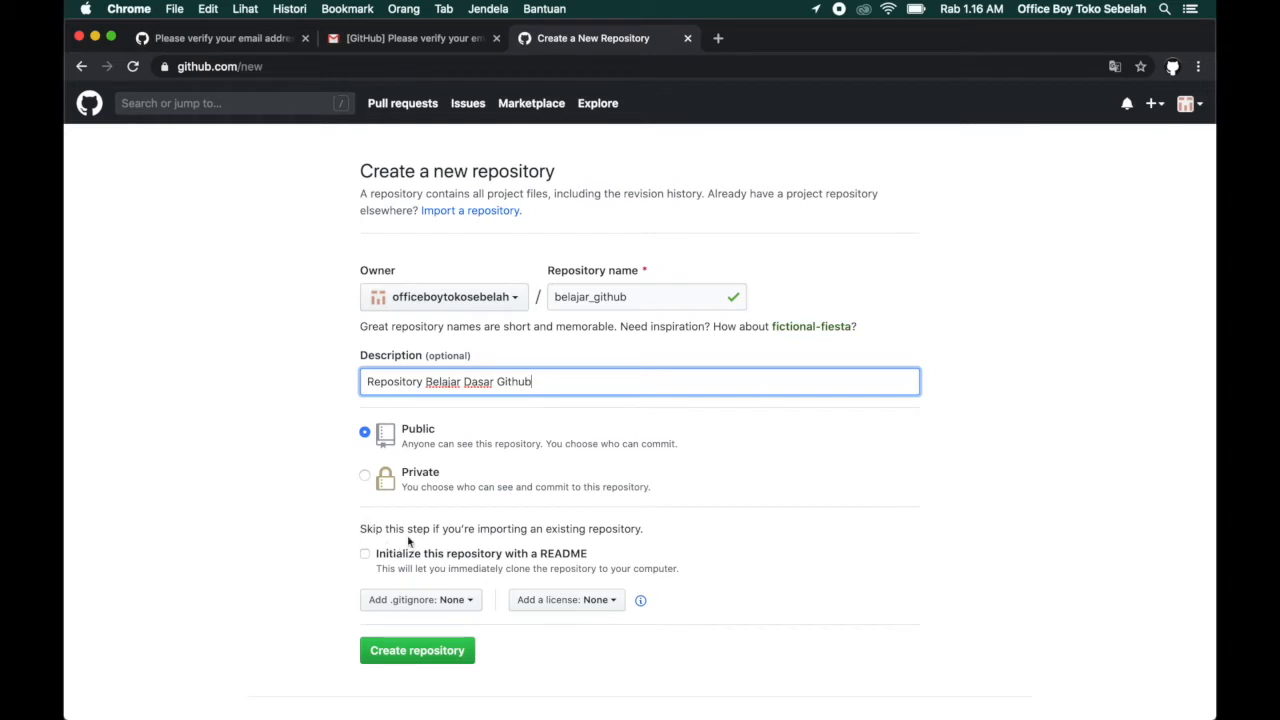
Keep the repository's visibility public, leave out the README, .gitignore and license, and create the repository.
left_click(365, 478)
left_click(365, 432)
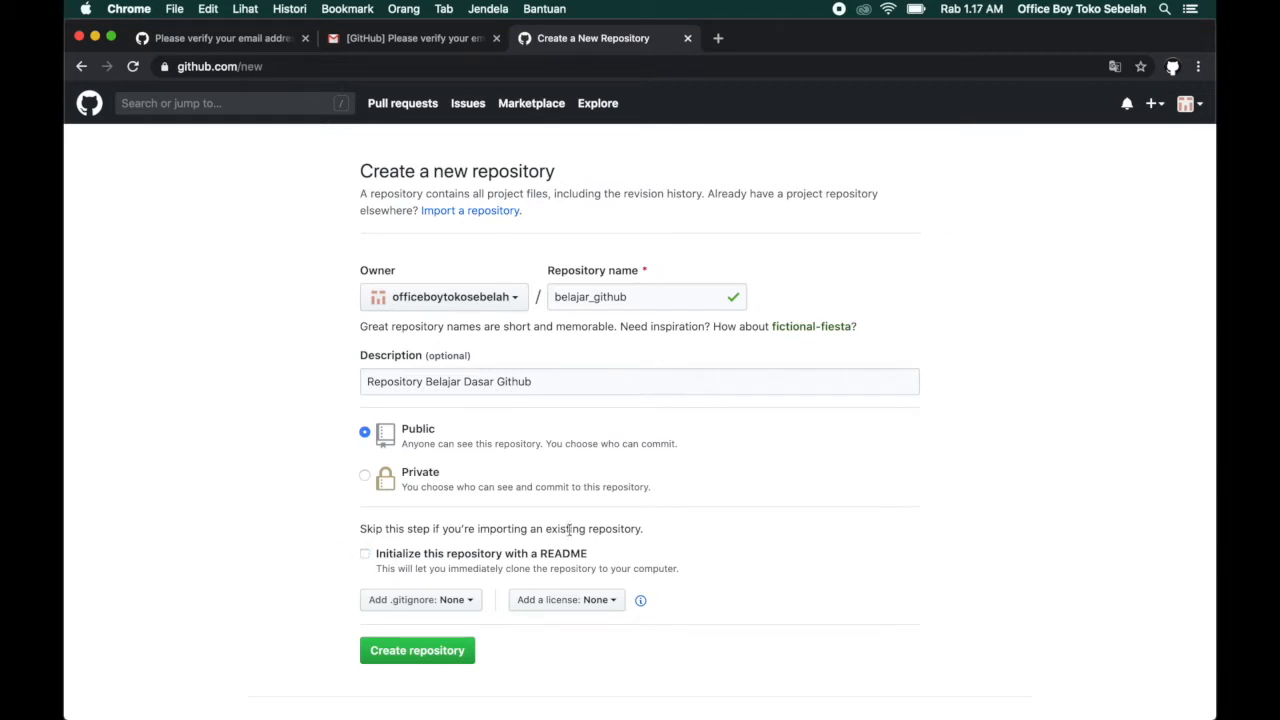
scroll(320, 525, "down", 2)
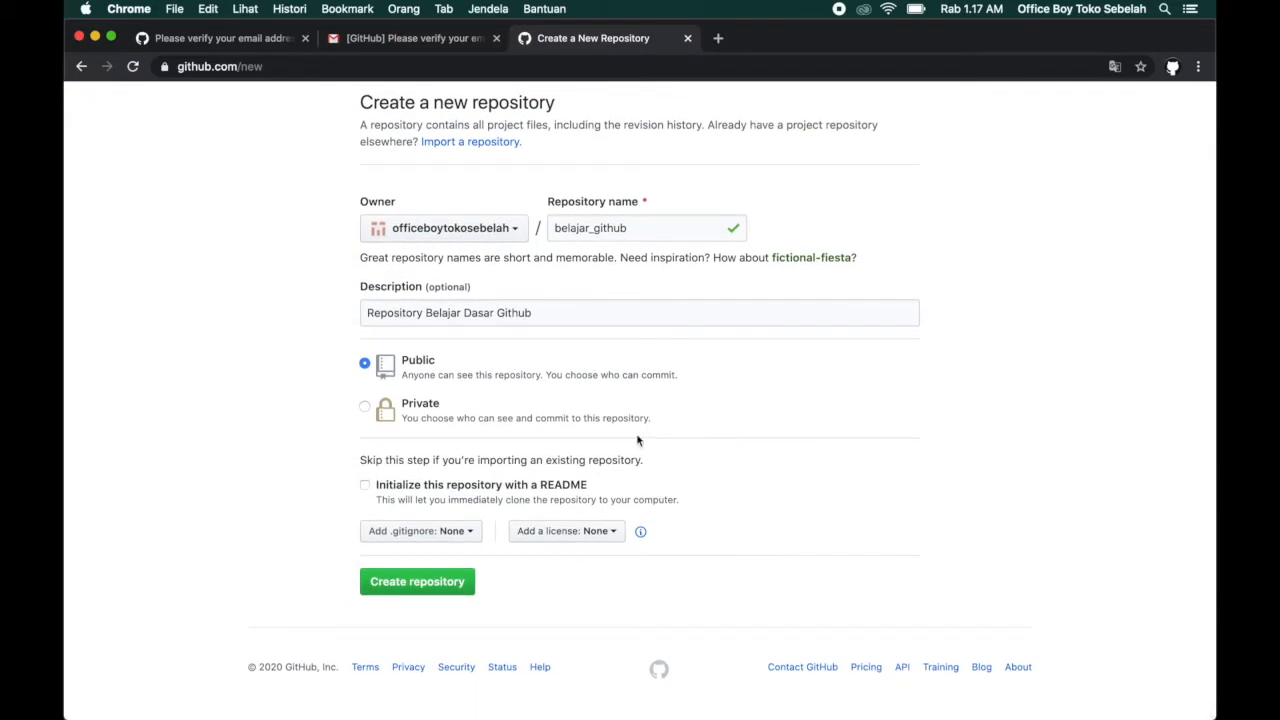
scroll(638, 440, "up", 2)
scroll(640, 436, "down", 2)
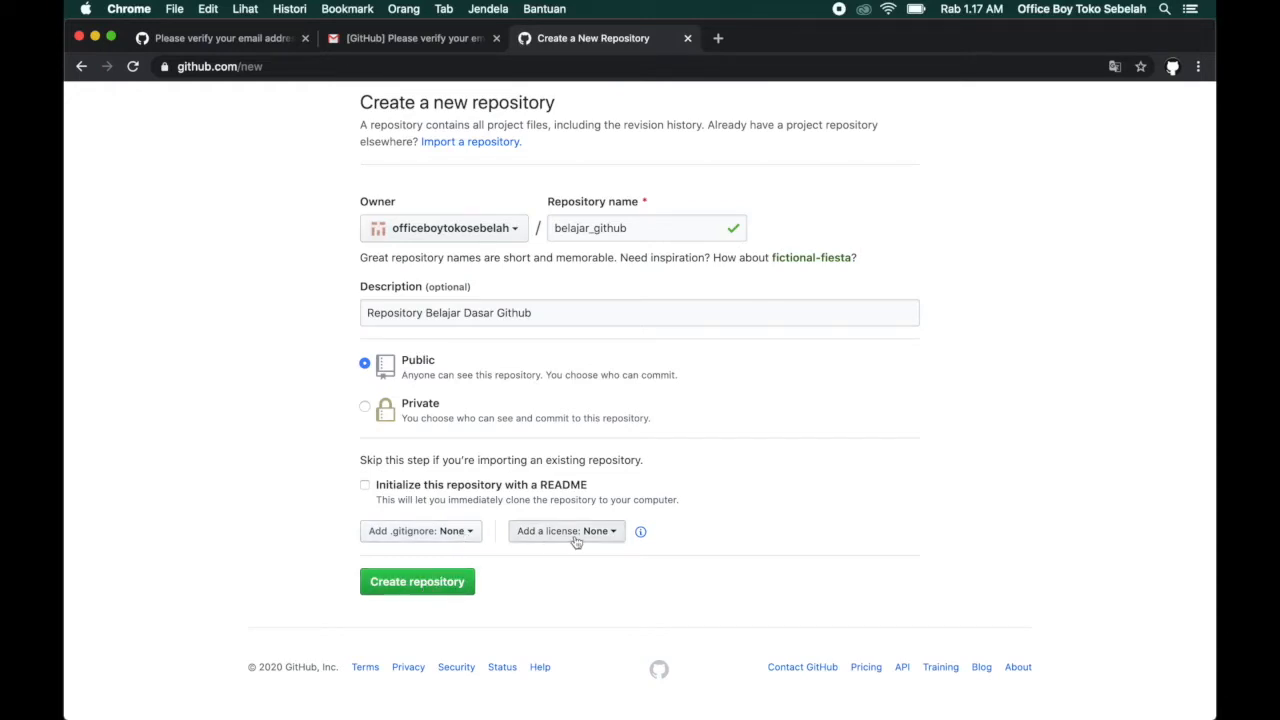
scroll(682, 470, "up", 2)
scroll(682, 470, "down", 2)
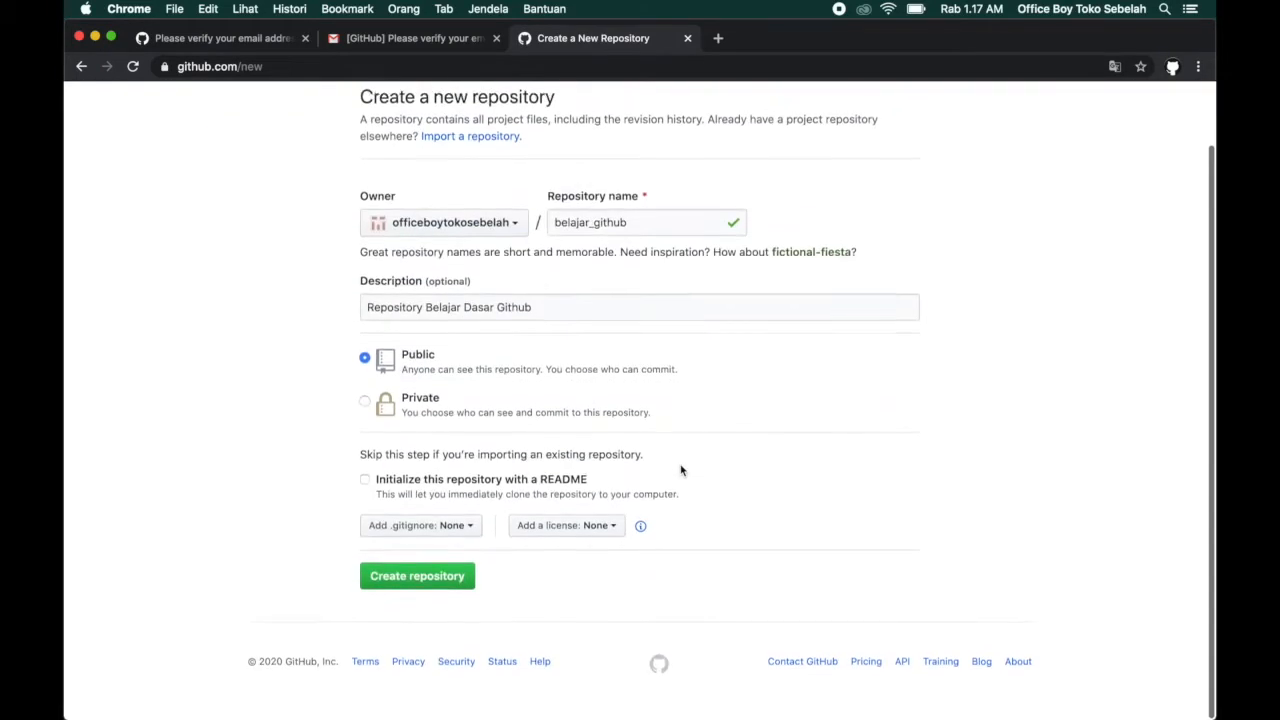
left_click(432, 586)
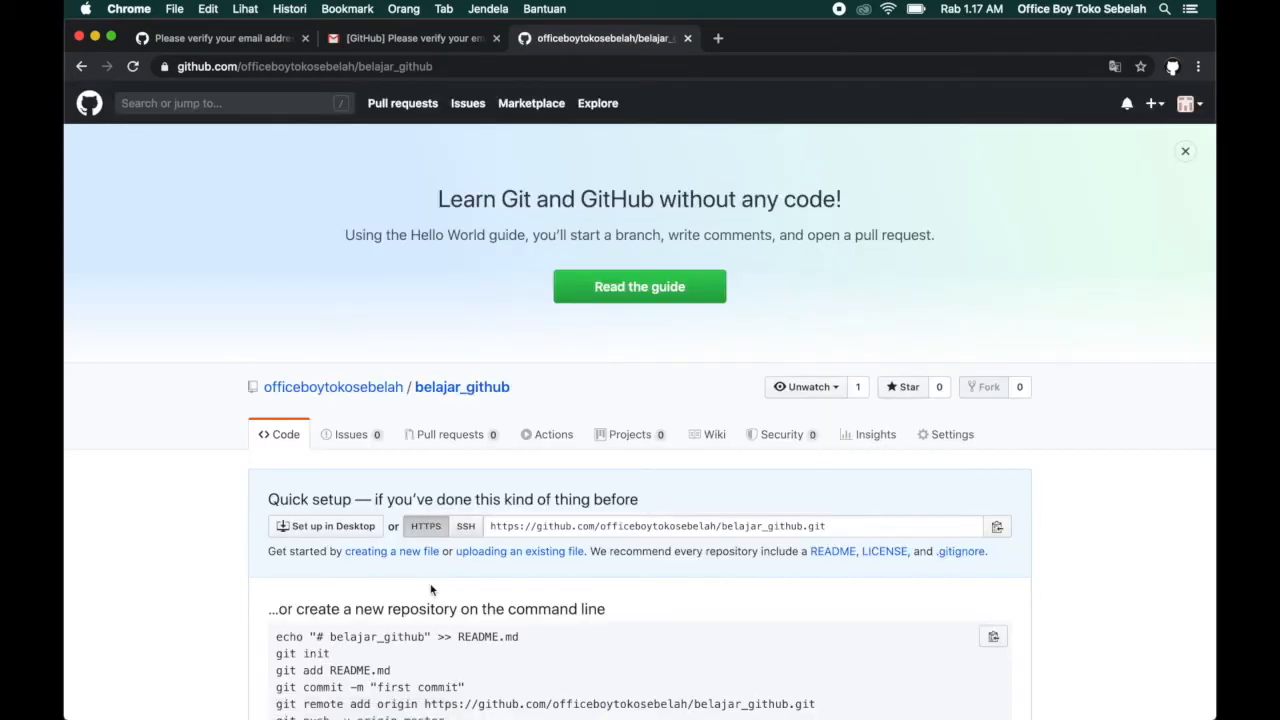
Look over the new belajar_github repository's page and its quick setup section.
scroll(431, 600, "down", 10)
scroll(557, 436, "up", 10)
scroll(557, 436, "down", 5)
scroll(557, 436, "up", 3)
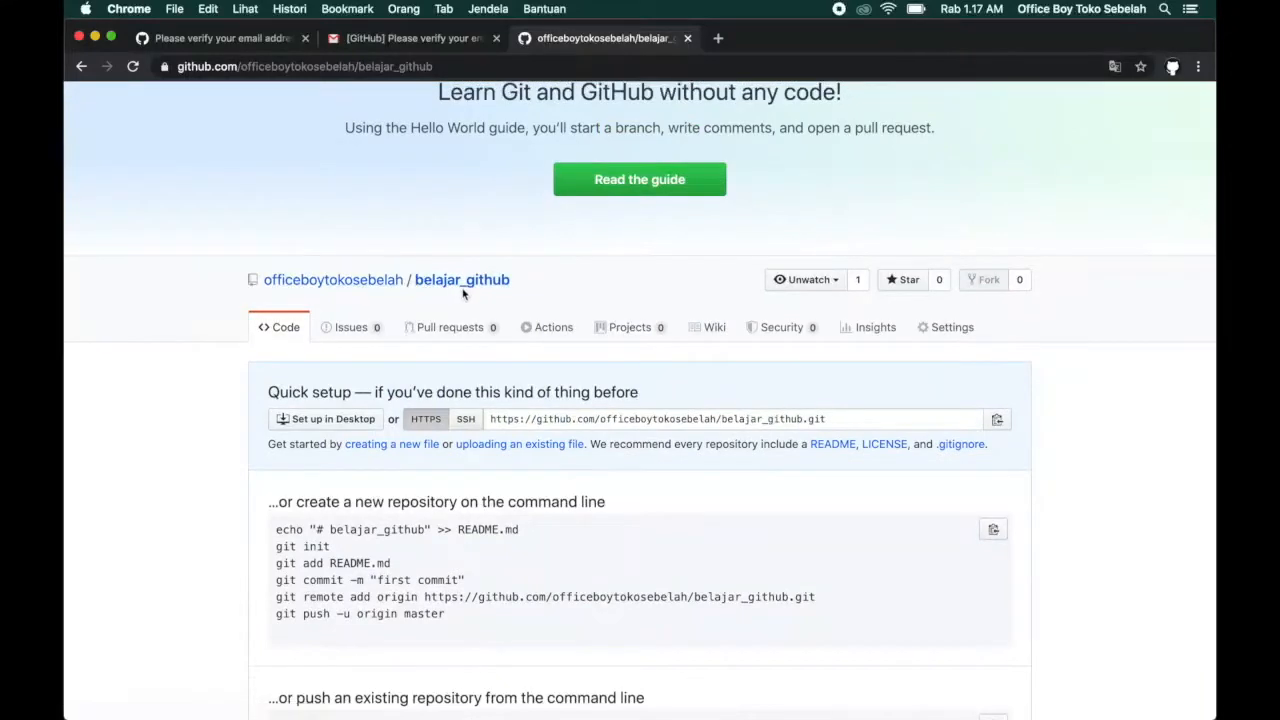
Open the repository owner's profile in a new tab and check its contribution graph and repositories list.
mouse_move(409, 274)
mouse_move(325, 292)
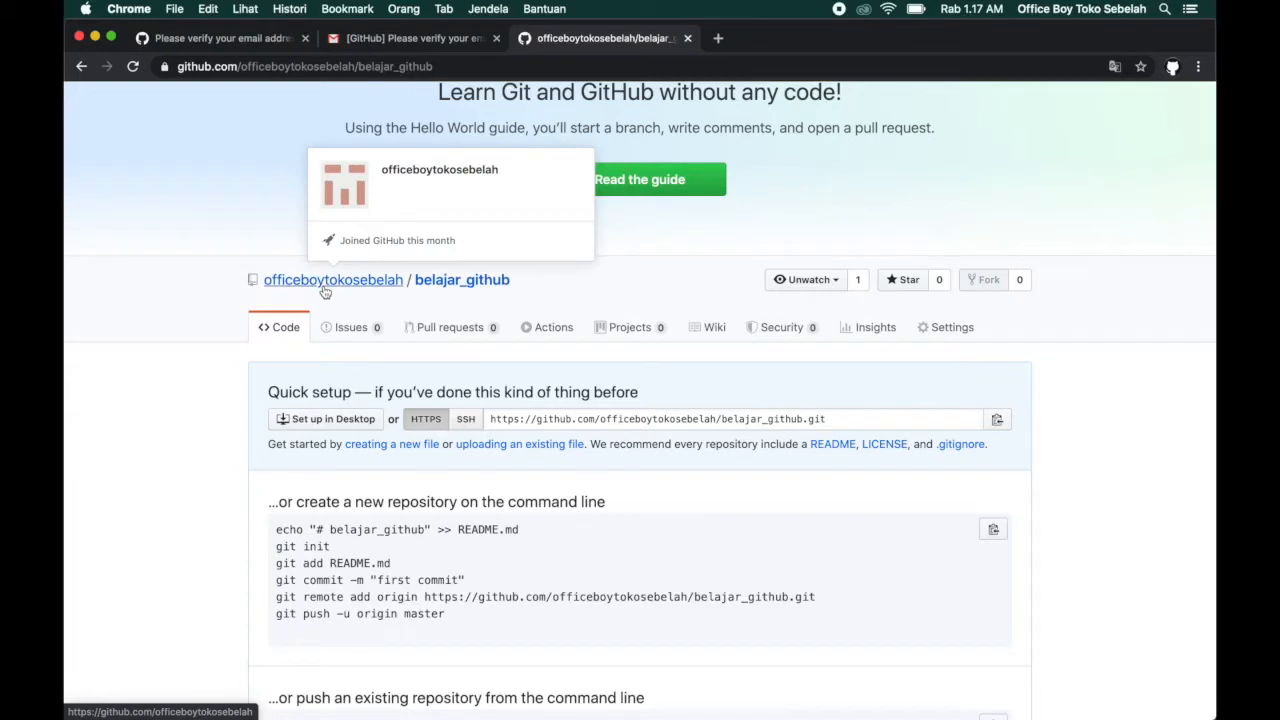
left_click(325, 292, "super")
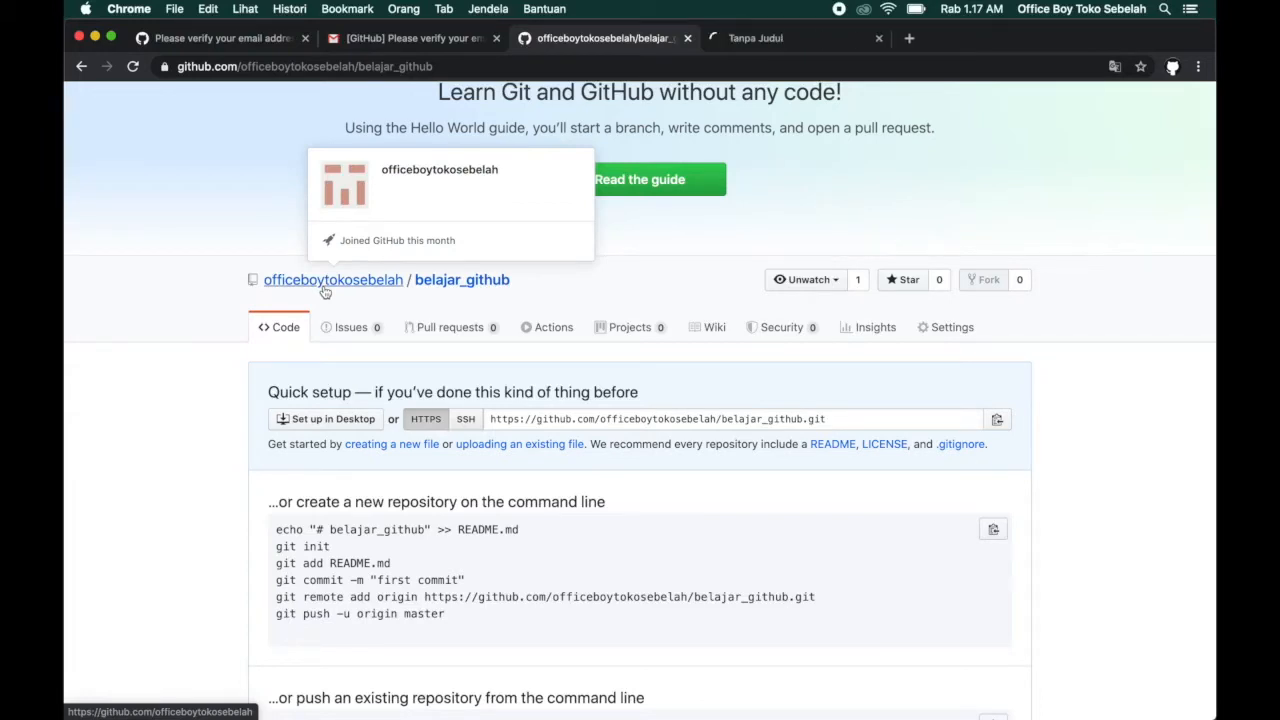
left_click(770, 38)
scroll(826, 291, "down", 3)
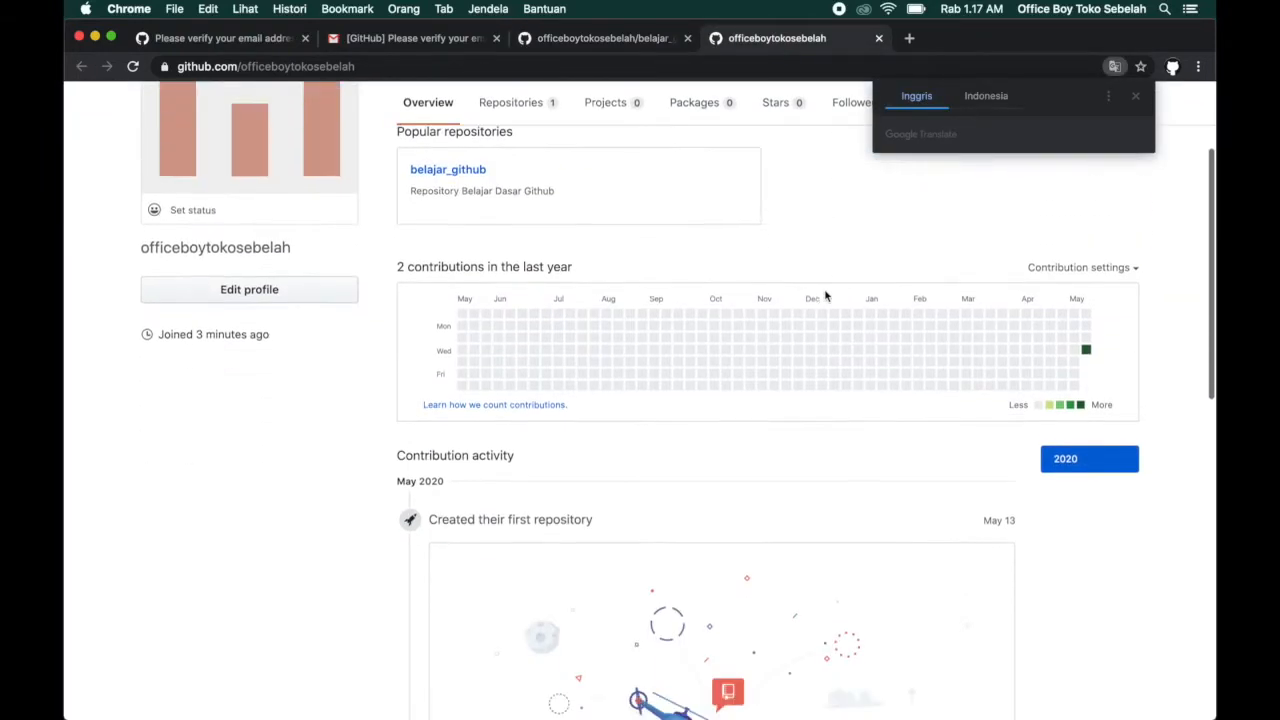
mouse_move(1089, 401)
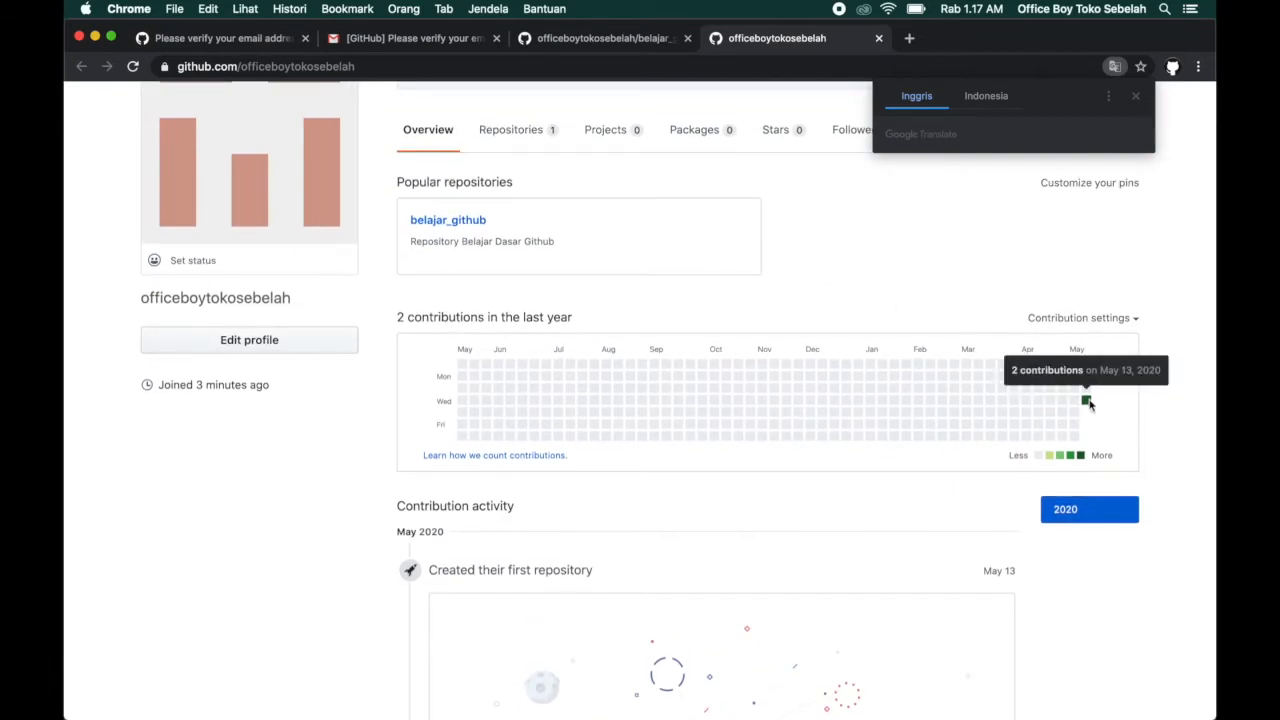
scroll(1089, 401, "up", 3)
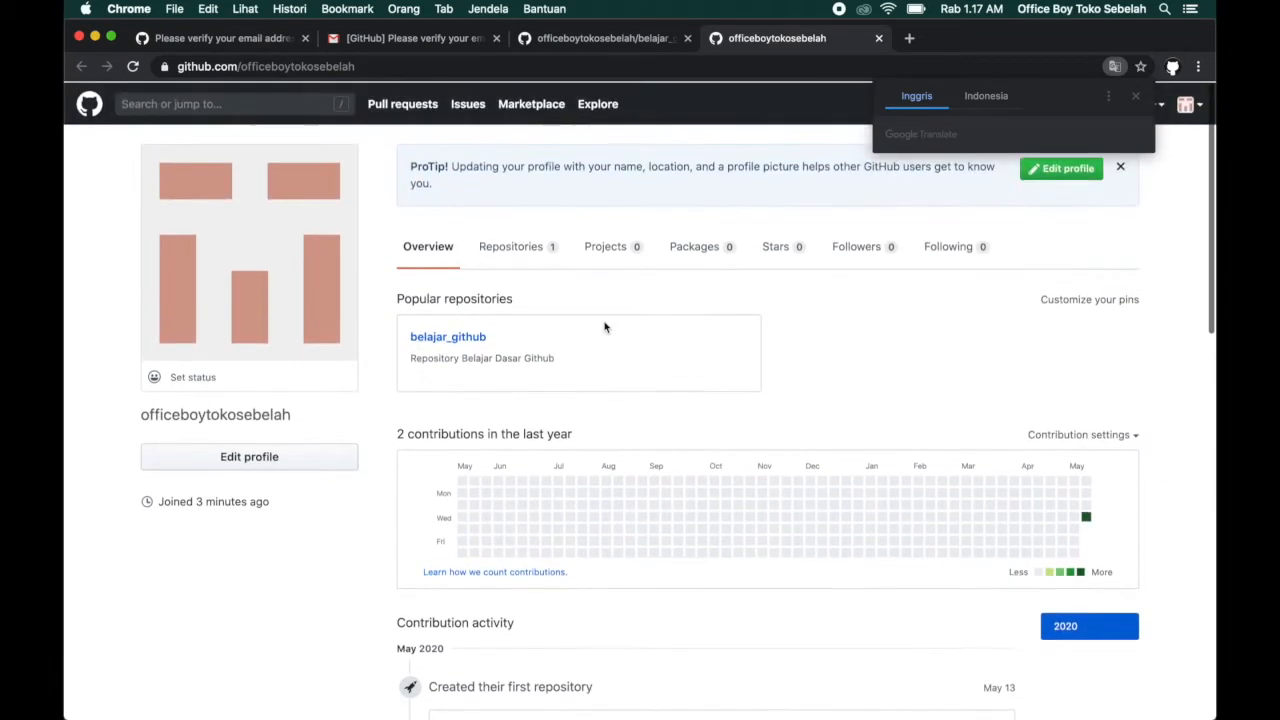
left_click(513, 246)
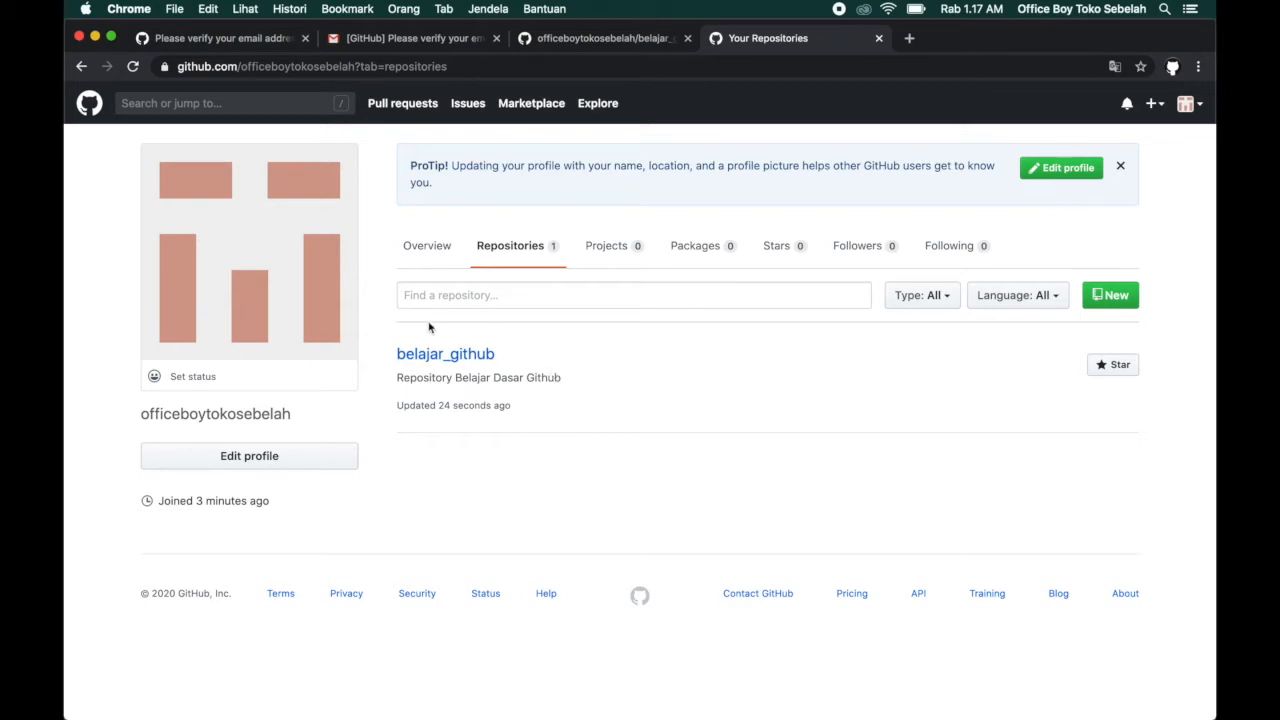
Return to the belajar_github repository page and review its command-line instructions for creating or pushing a repository.
left_click(602, 38)
scroll(636, 437, "down", 5)
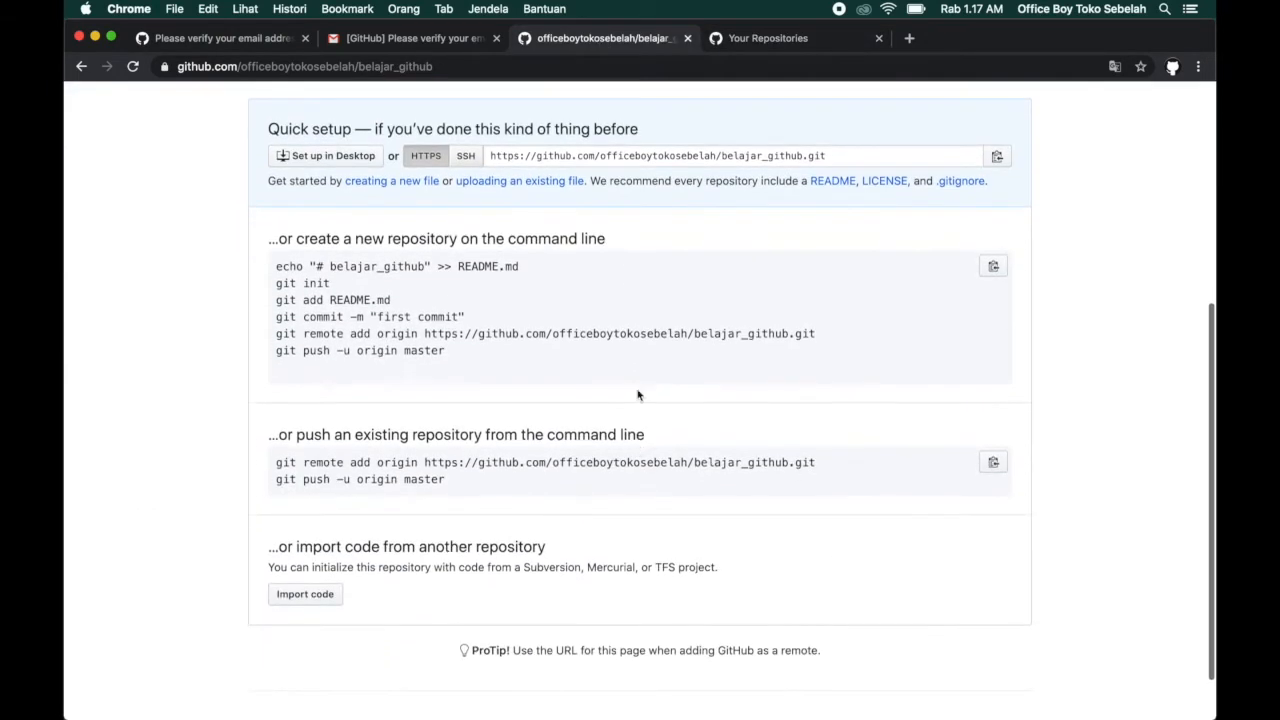
scroll(600, 330, "up", 2)
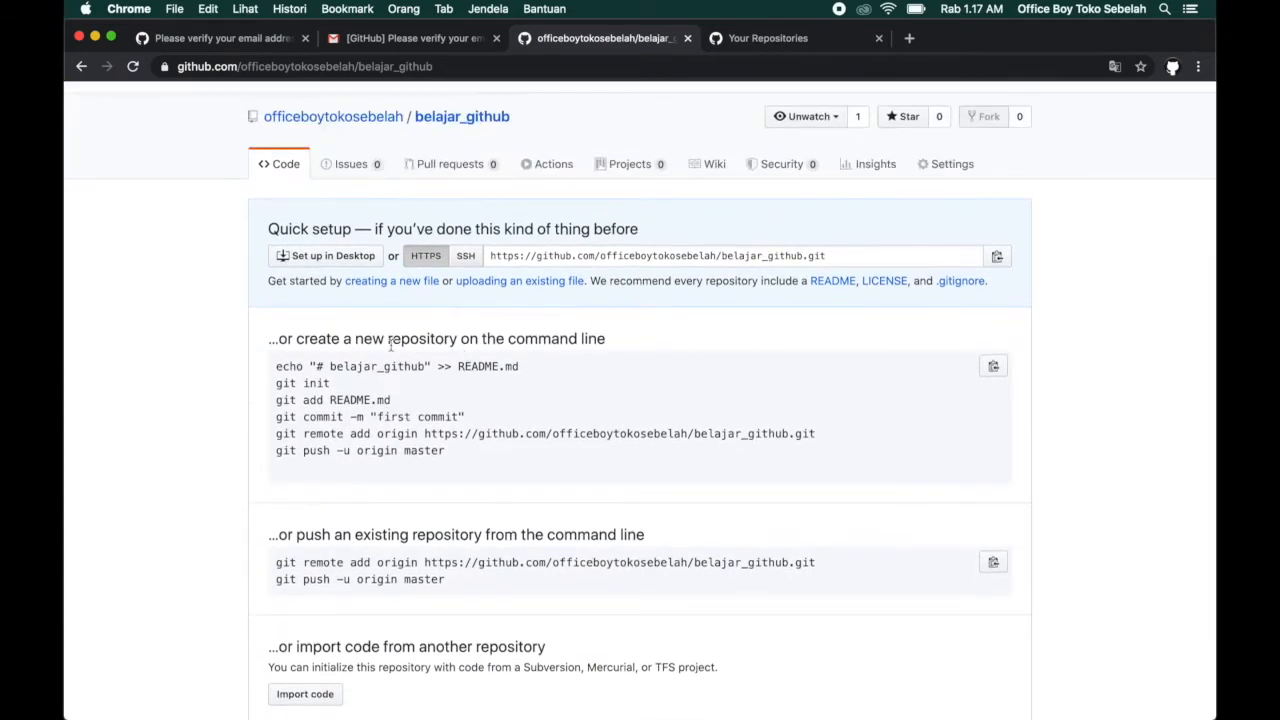
scroll(445, 390, "up", 4)
scroll(555, 460, "down", 5)
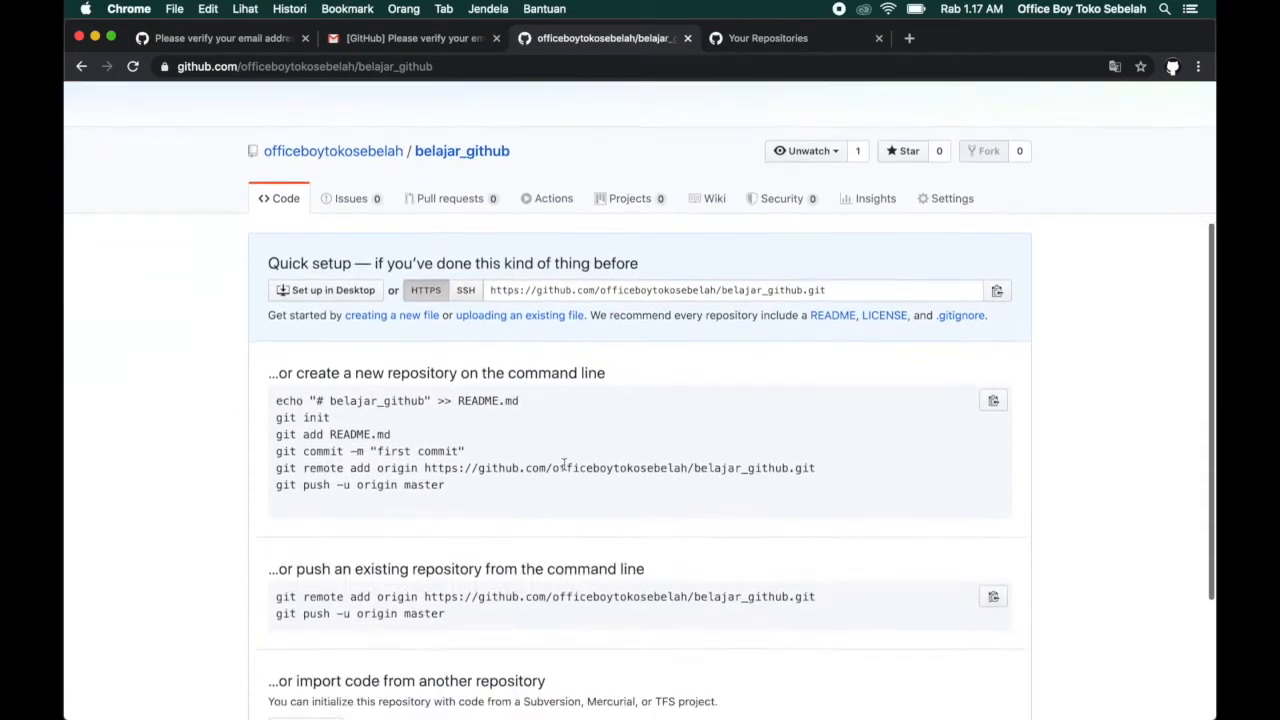
scroll(556, 445, "up", 5)
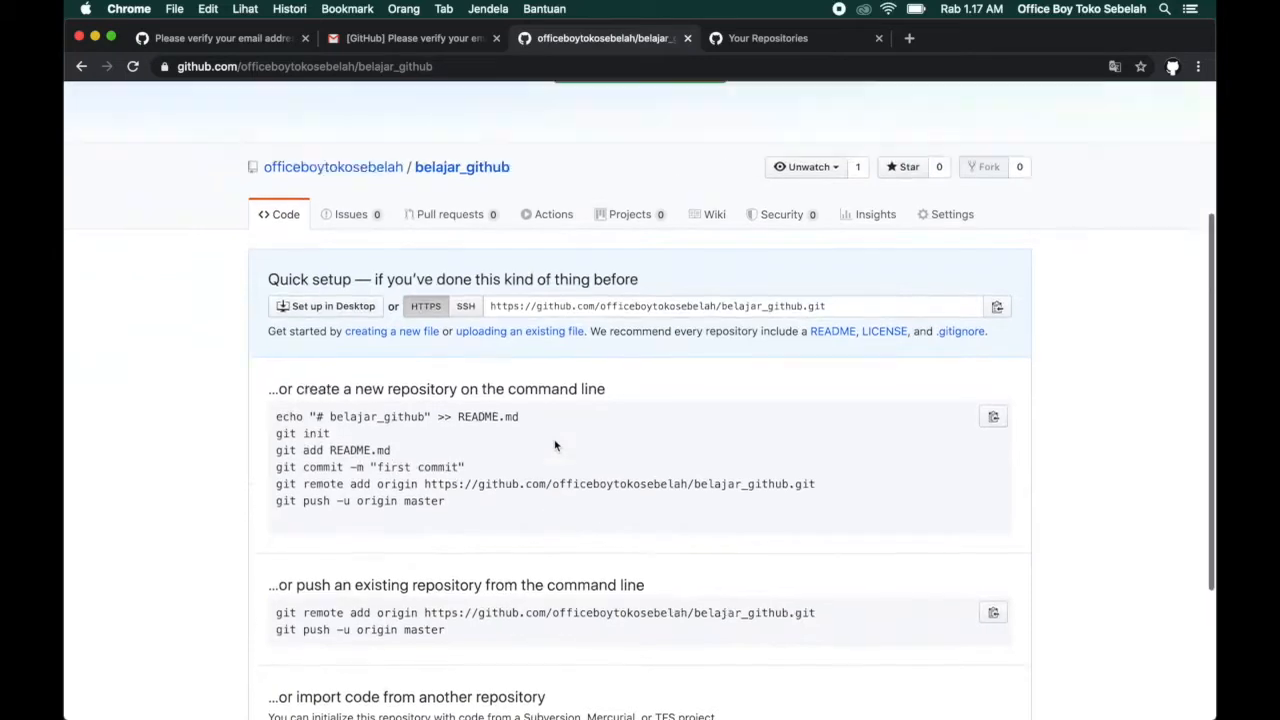
Open desktop.github.com in a new browser tab and dismiss the translation prompt.
left_click(909, 38)
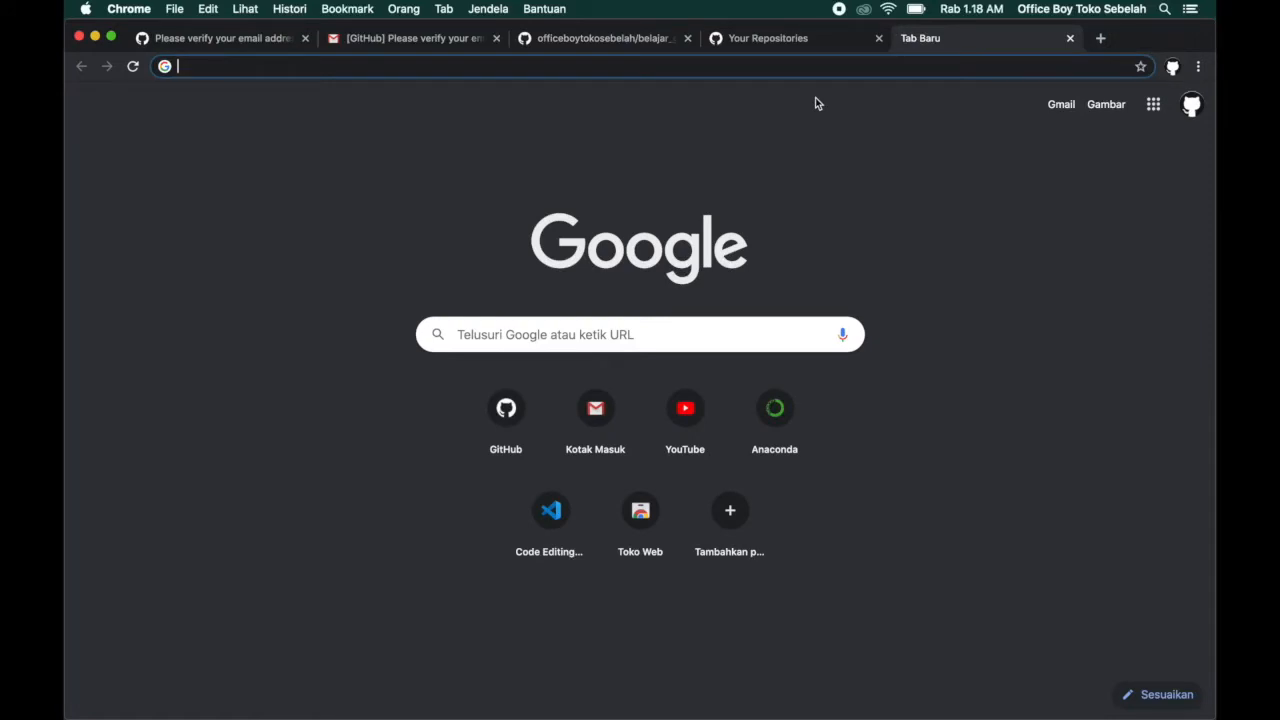
type("desktop")
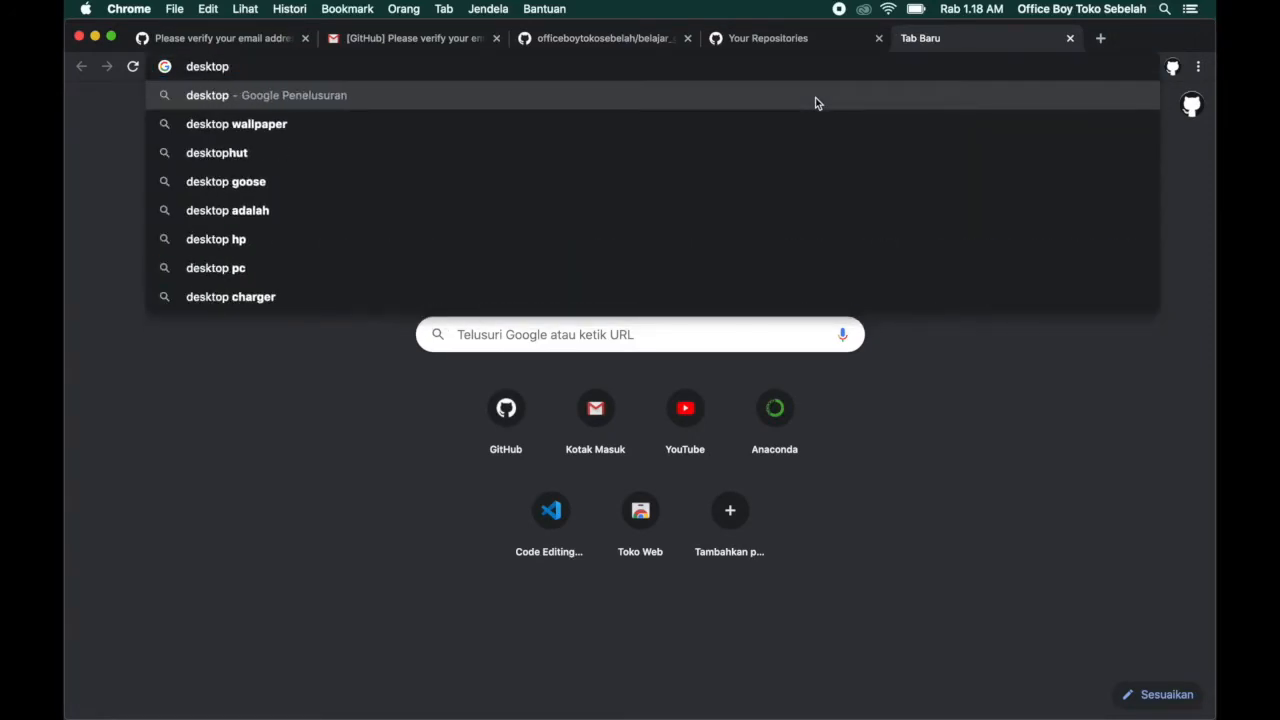
type(".githu")
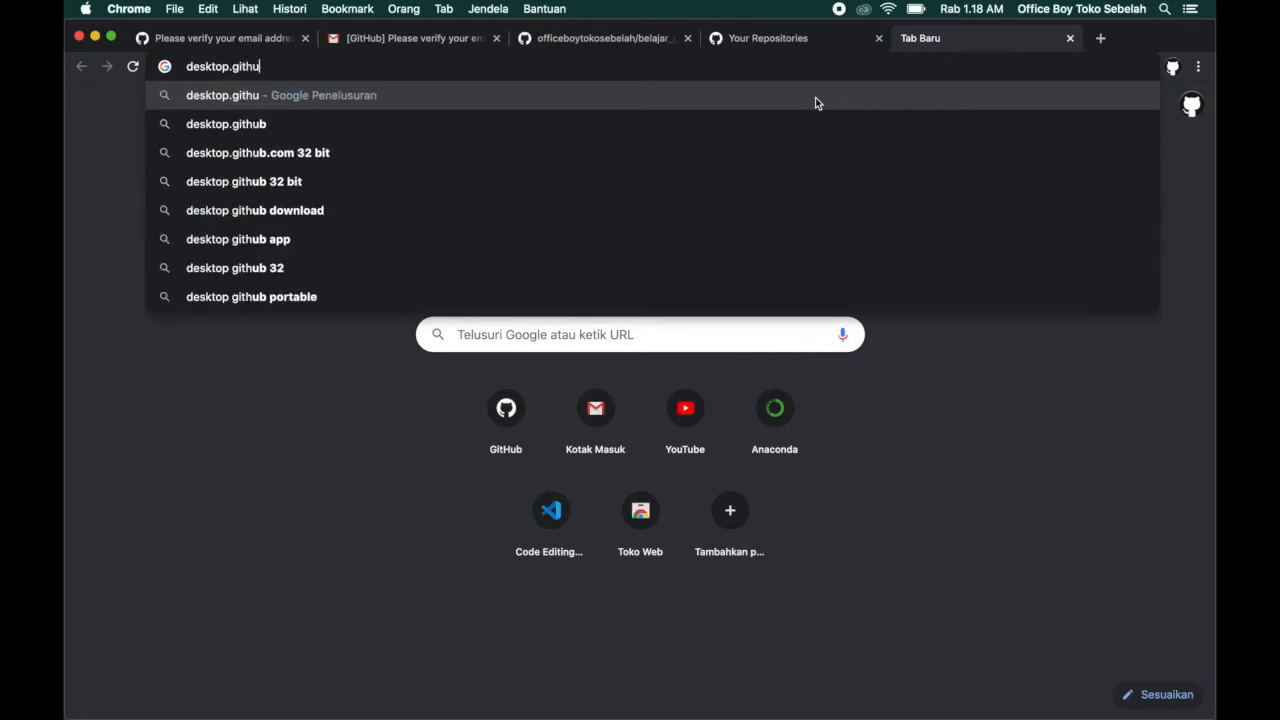
type("b.com")
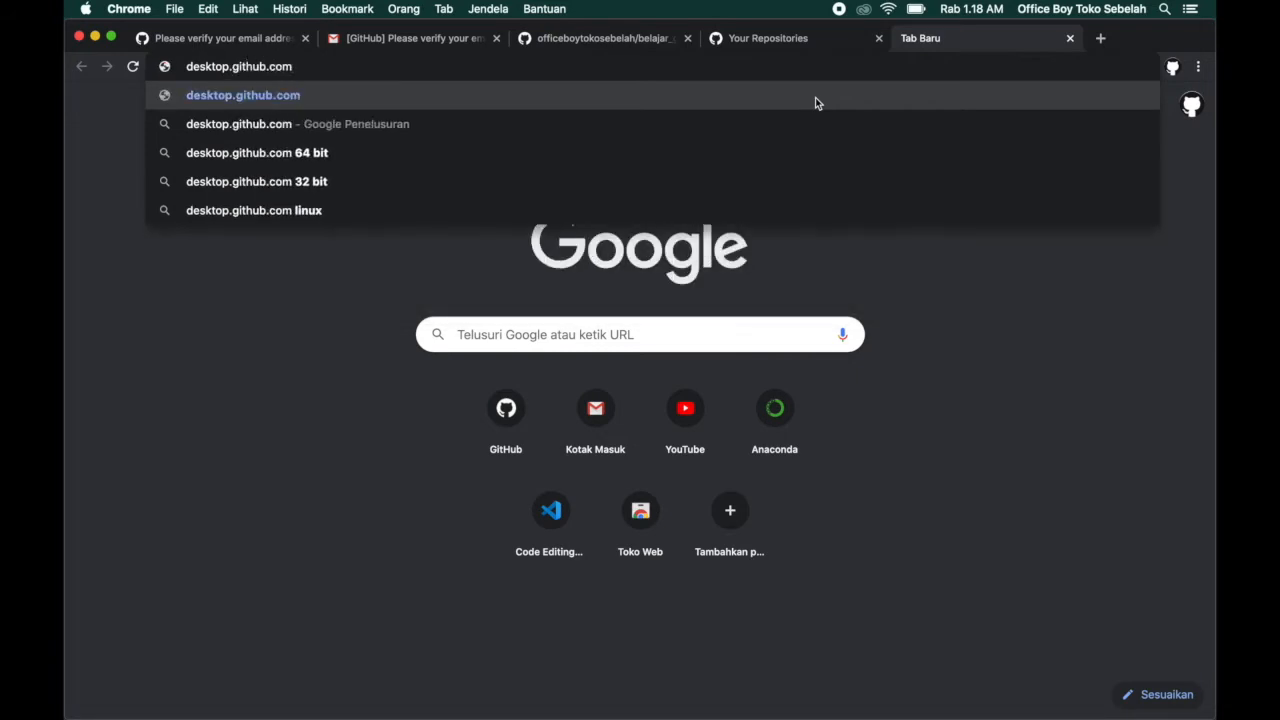
key("Return")
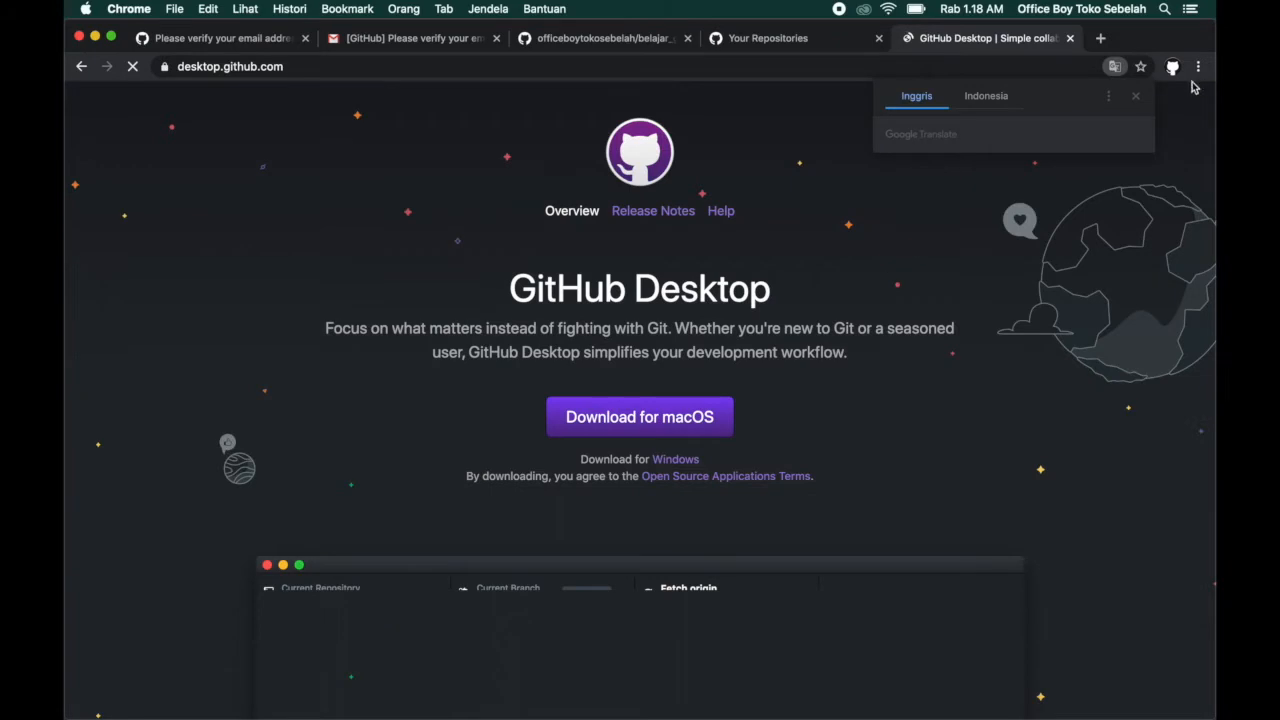
left_click(1136, 96)
Examine the GitHub Desktop page's download options, app preview and feature descriptions.
scroll(785, 312, "down", 3)
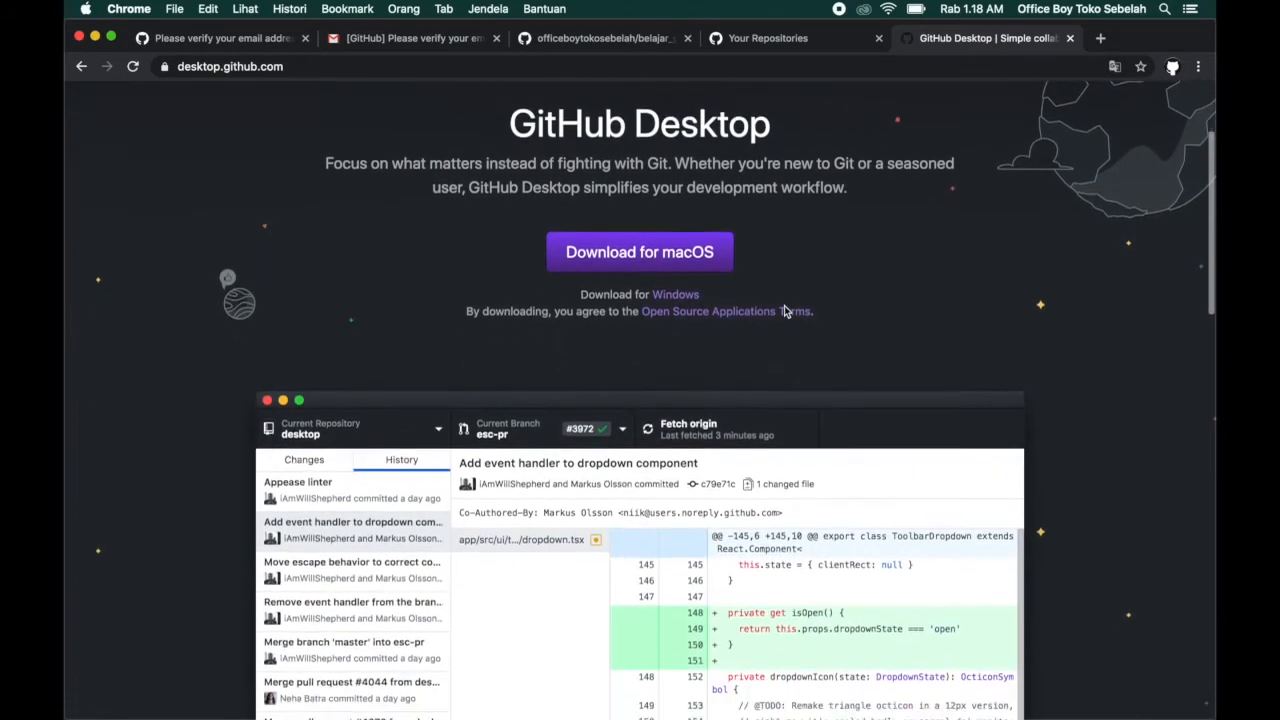
scroll(785, 312, "up", 3)
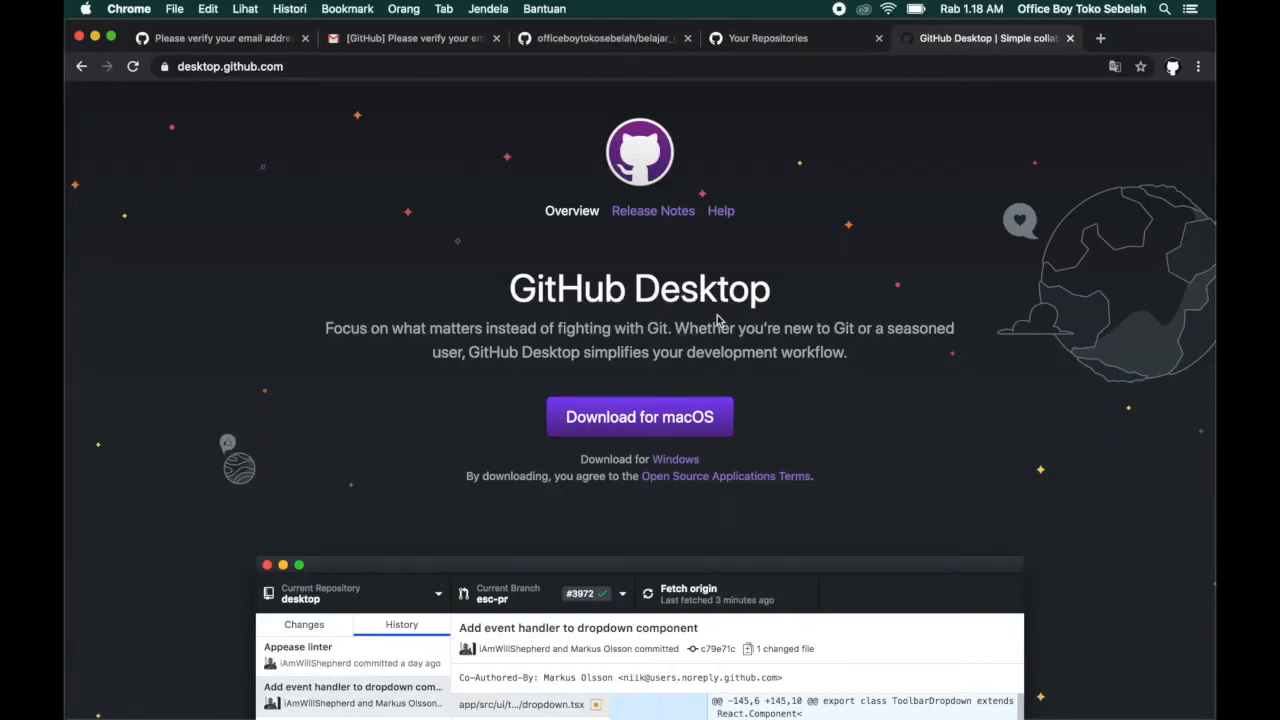
scroll(905, 348, "down", 5)
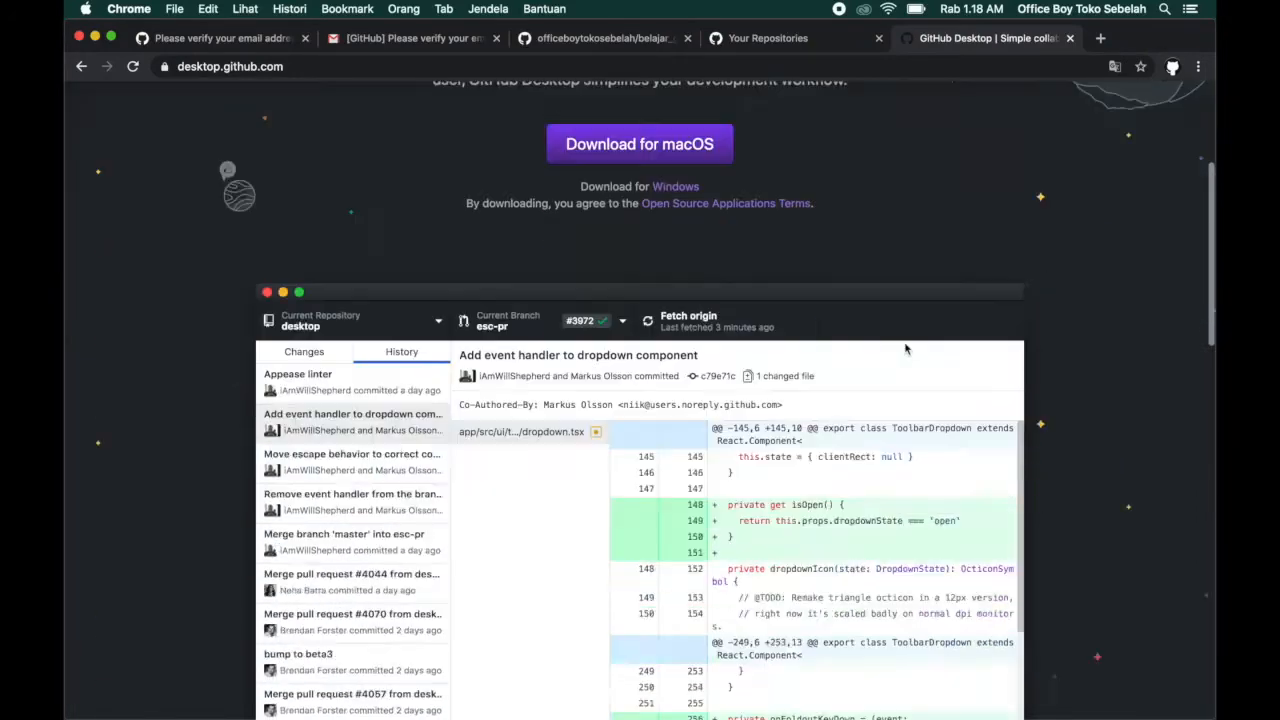
scroll(905, 348, "up", 3)
scroll(905, 348, "down", 5)
scroll(905, 348, "up", 6)
scroll(1006, 411, "down", 2)
scroll(1057, 479, "up", 2)
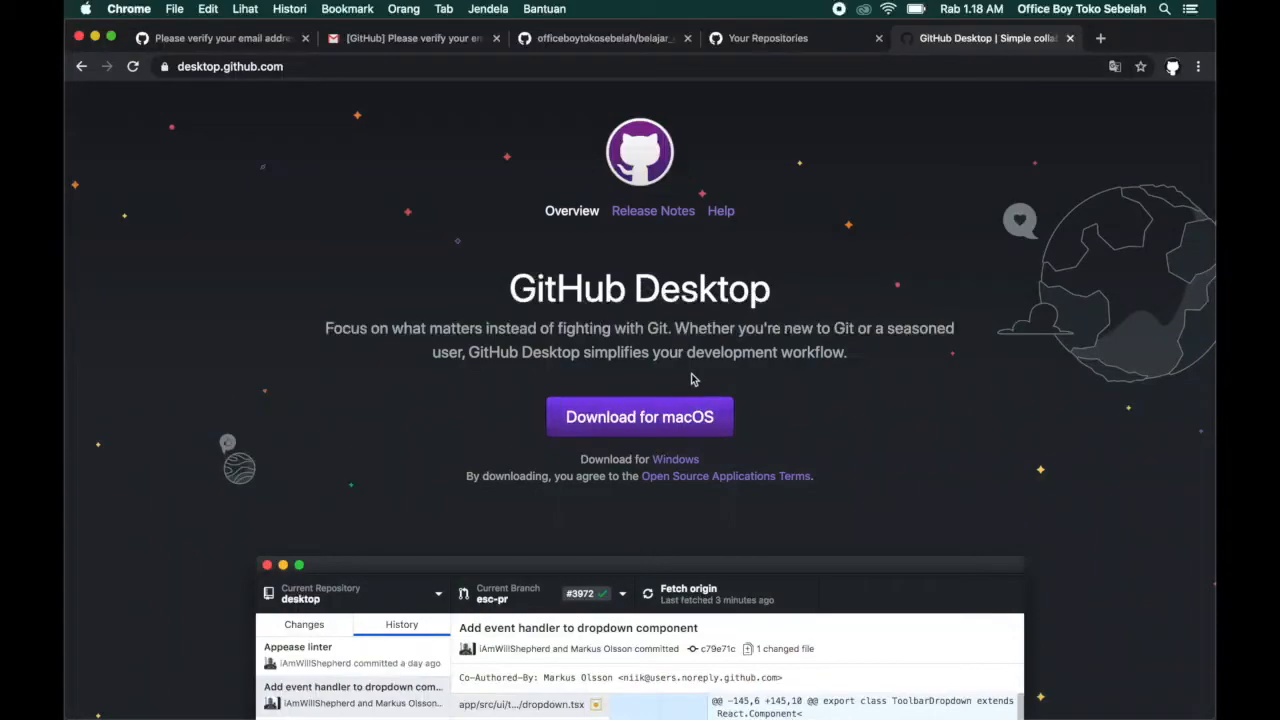
scroll(690, 380, "down", 5)
scroll(692, 378, "down", 3)
scroll(692, 378, "up", 5)
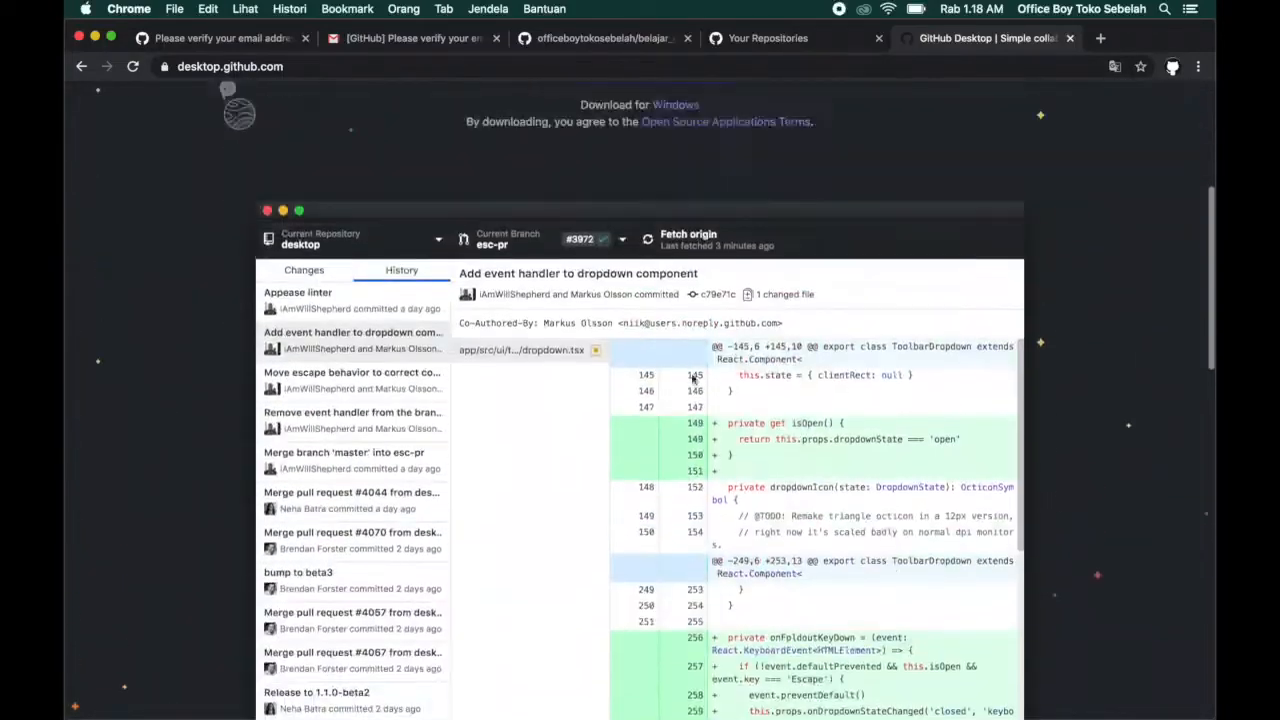
scroll(692, 378, "up", 1)
scroll(692, 378, "down", 15)
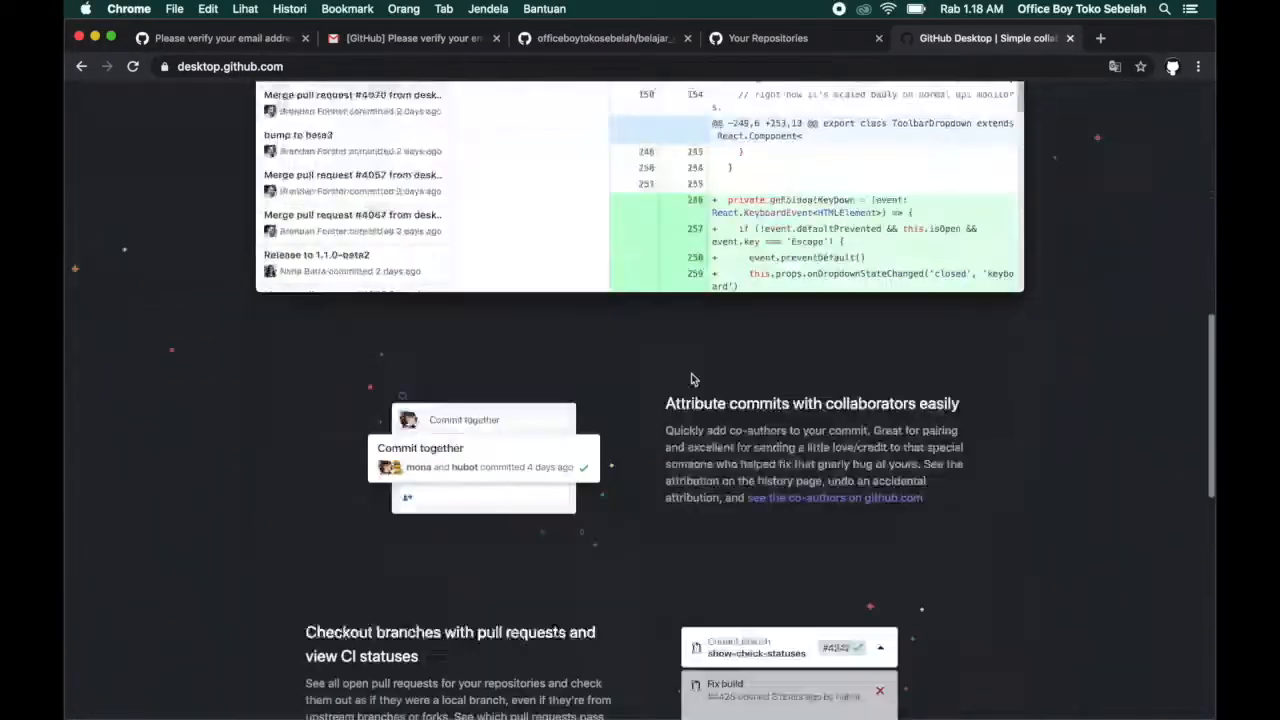
scroll(692, 378, "up", 8)
scroll(693, 378, "up", 8)
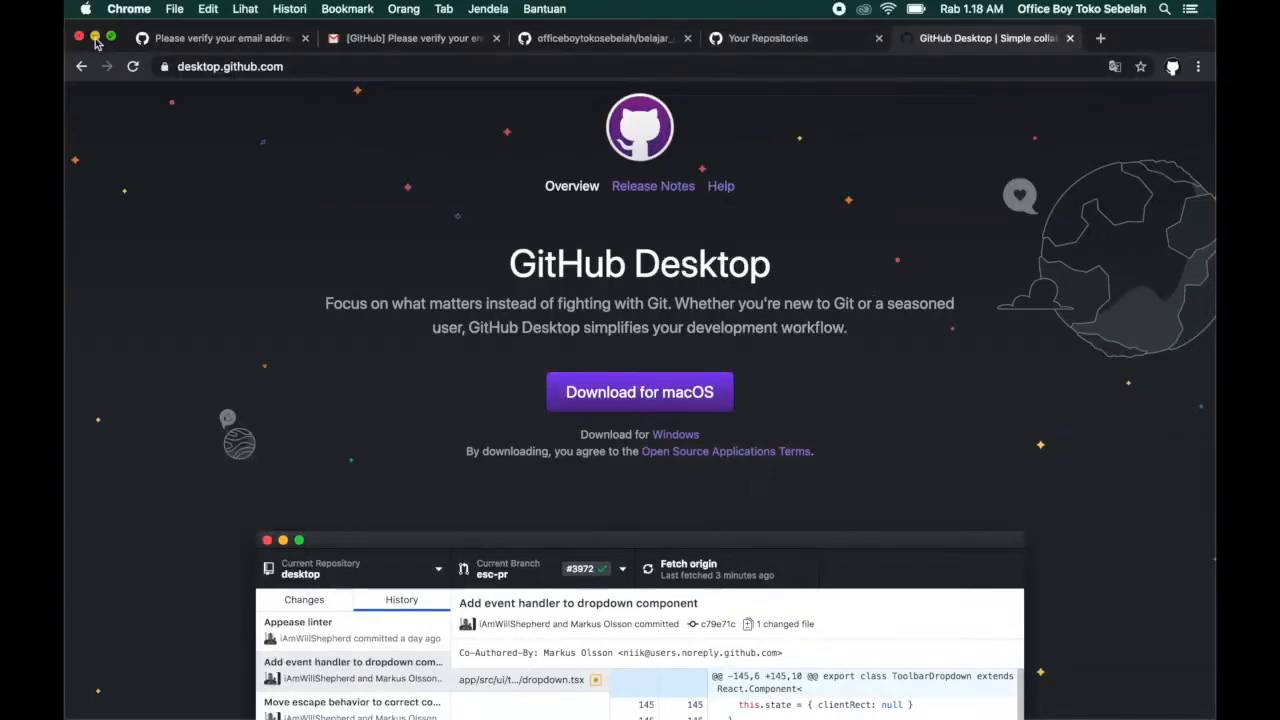
Minimize the browser window and launch the GitHub Desktop application.
left_click(95, 39)
key("super+space")
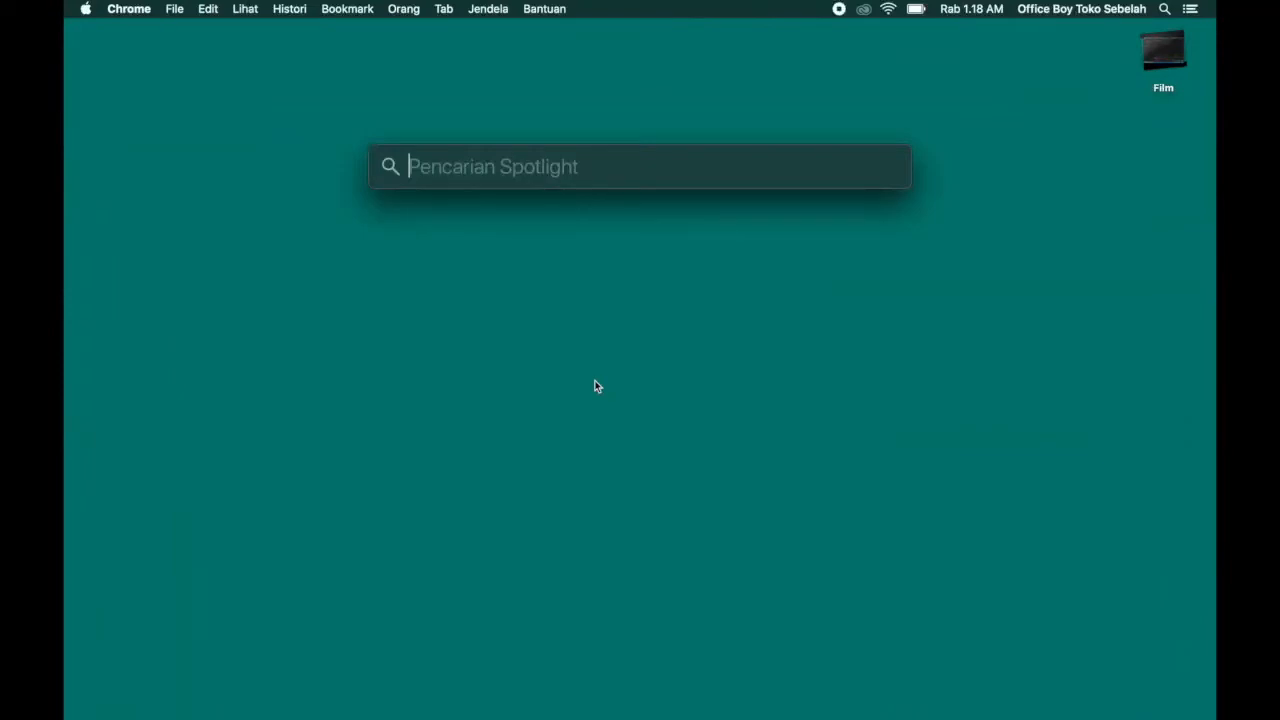
key("F4")
left_click(498, 564)
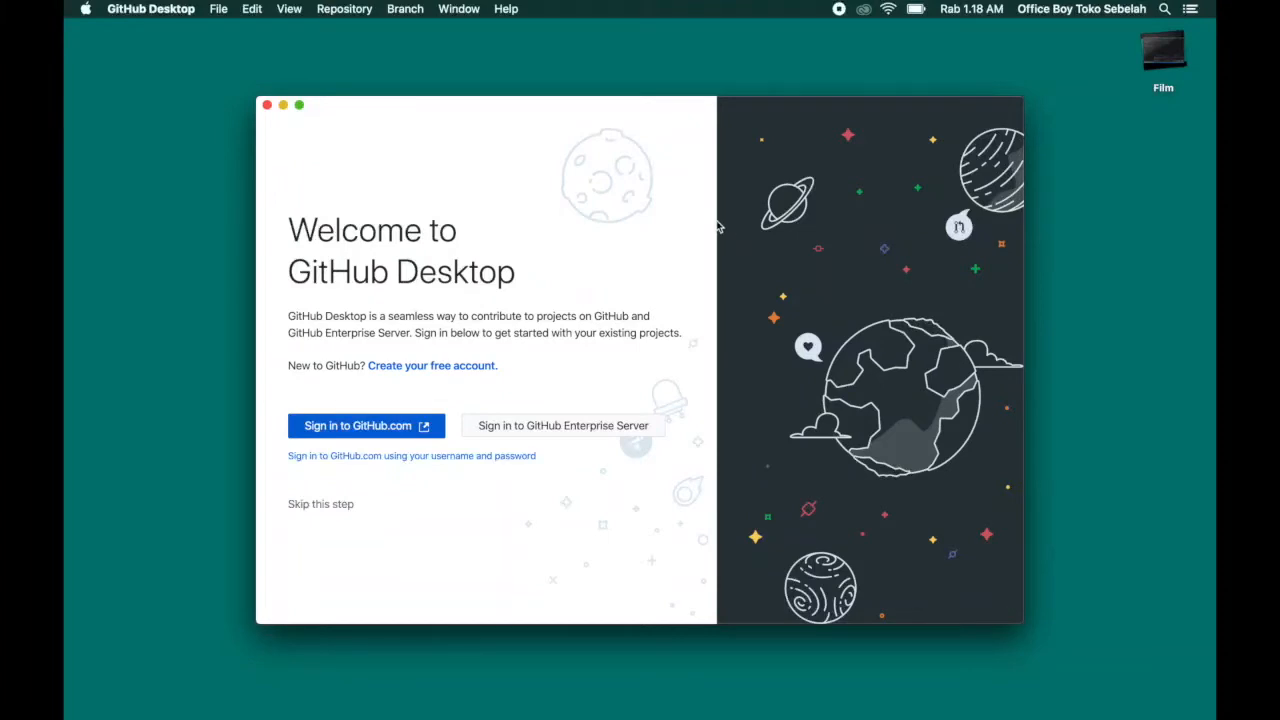
Sign in to GitHub.com from GitHub Desktop, authorizing the desktop app in the browser and allowing it to reopen the application.
left_click(377, 428)
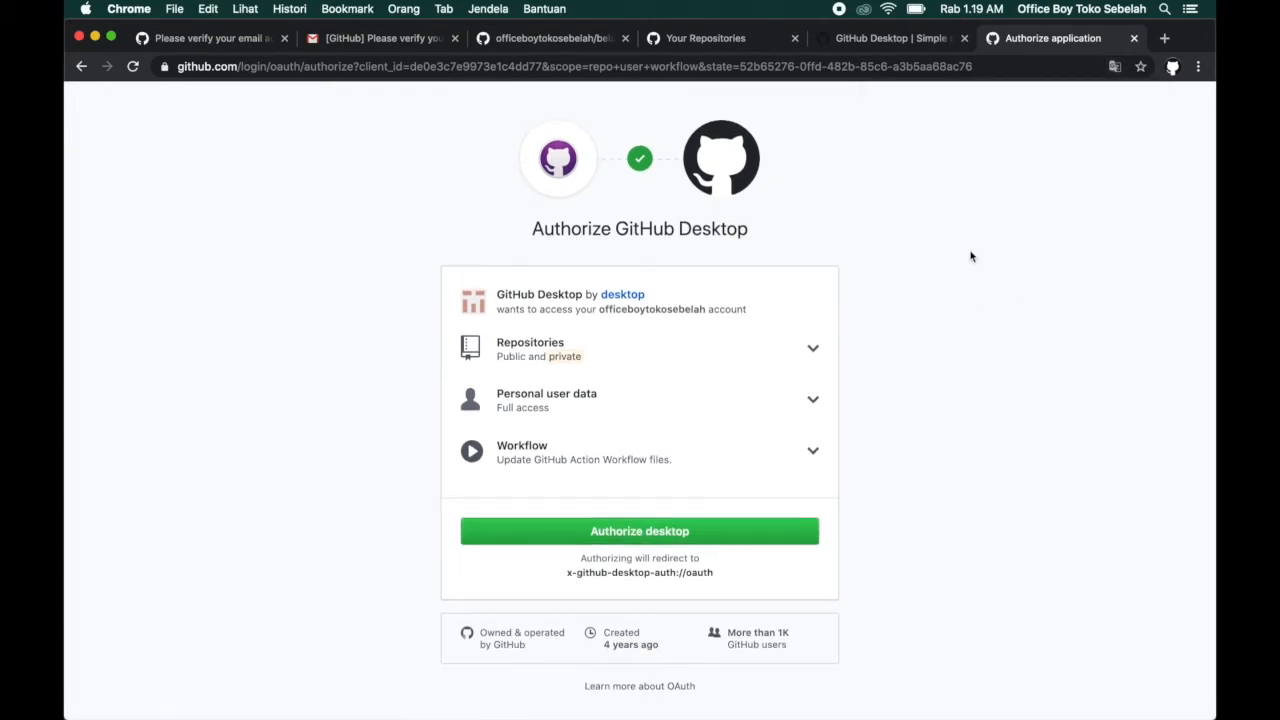
left_click(622, 537)
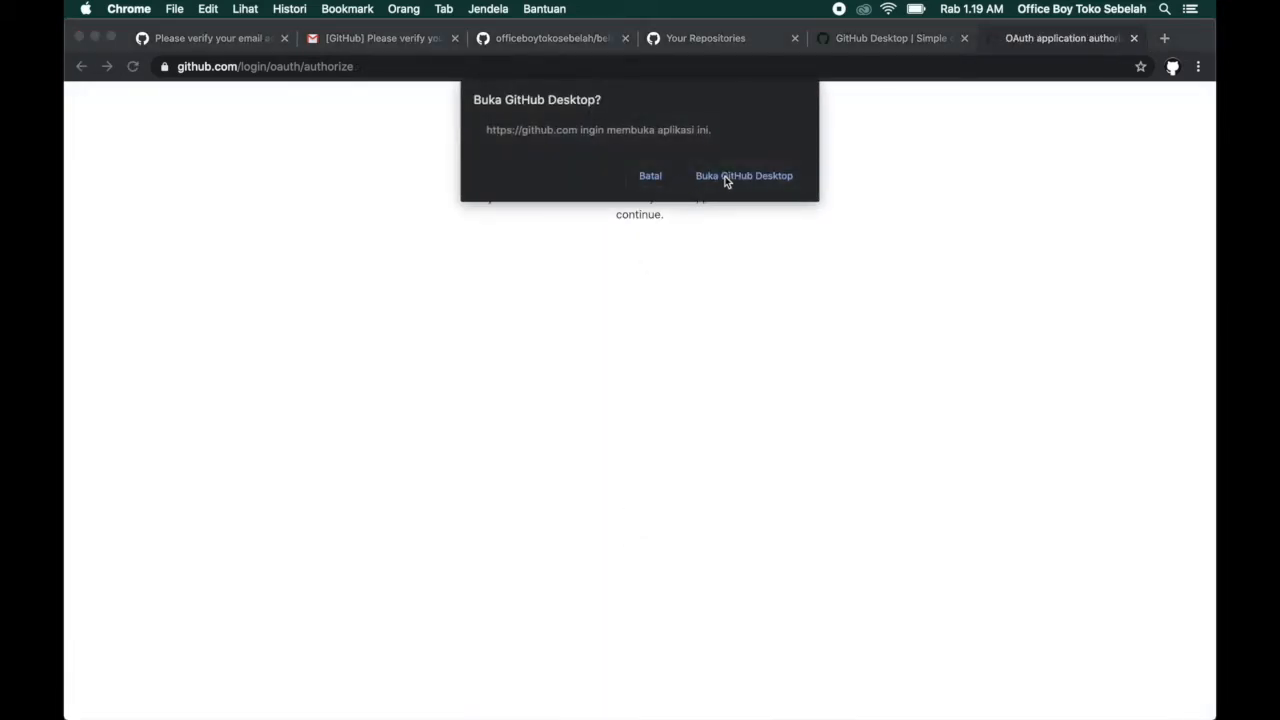
left_click(726, 182)
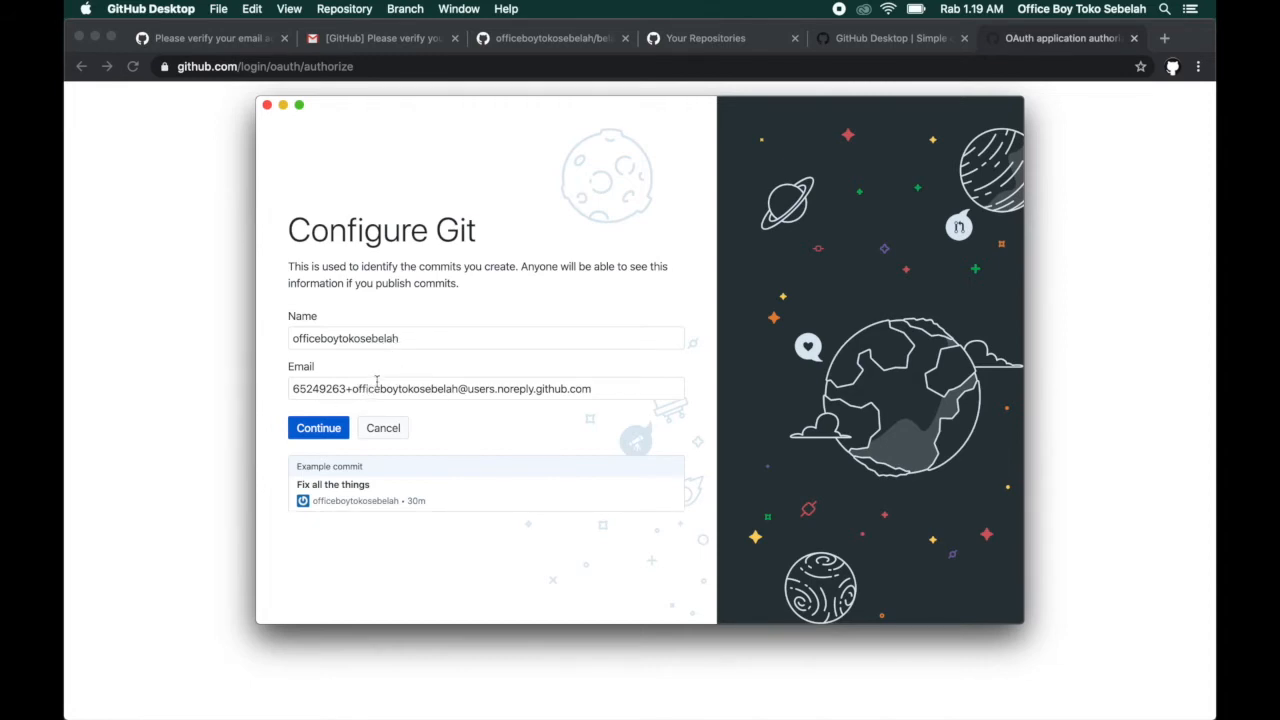
Configure Git with the commit author's name and email, and finish the setup without submitting usage stats.
left_click(456, 389)
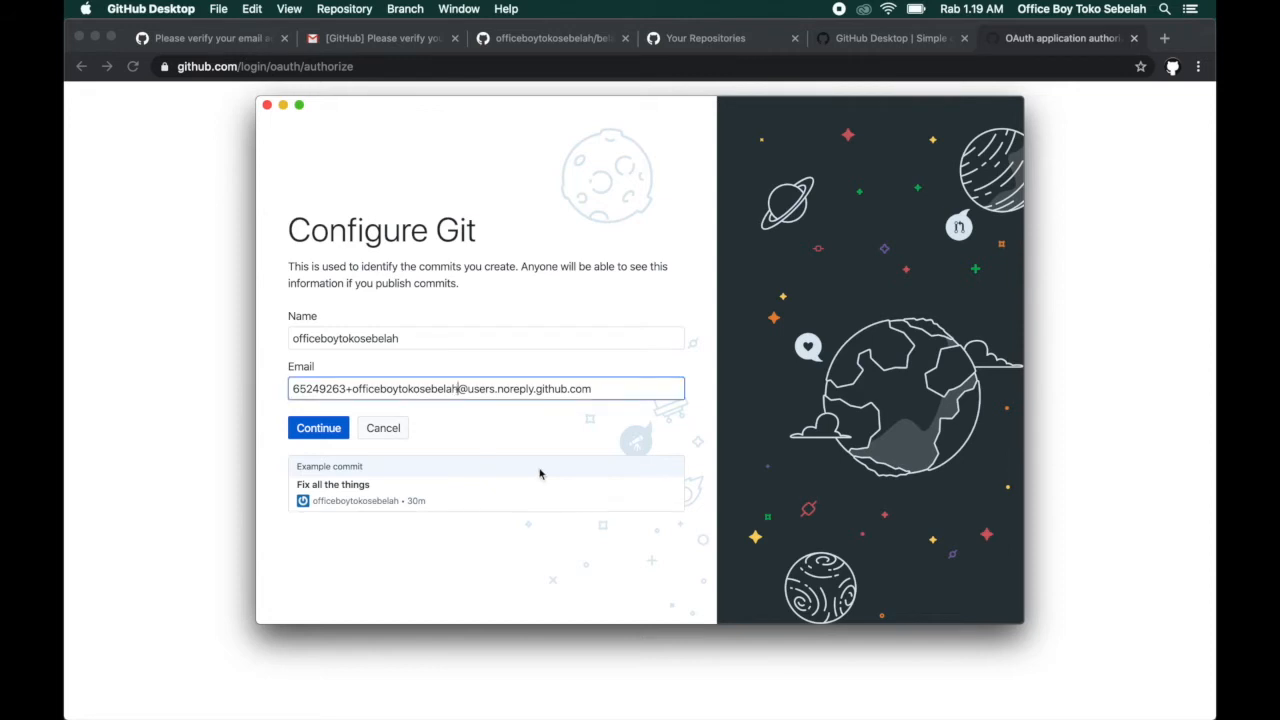
key("super+shift+Left")
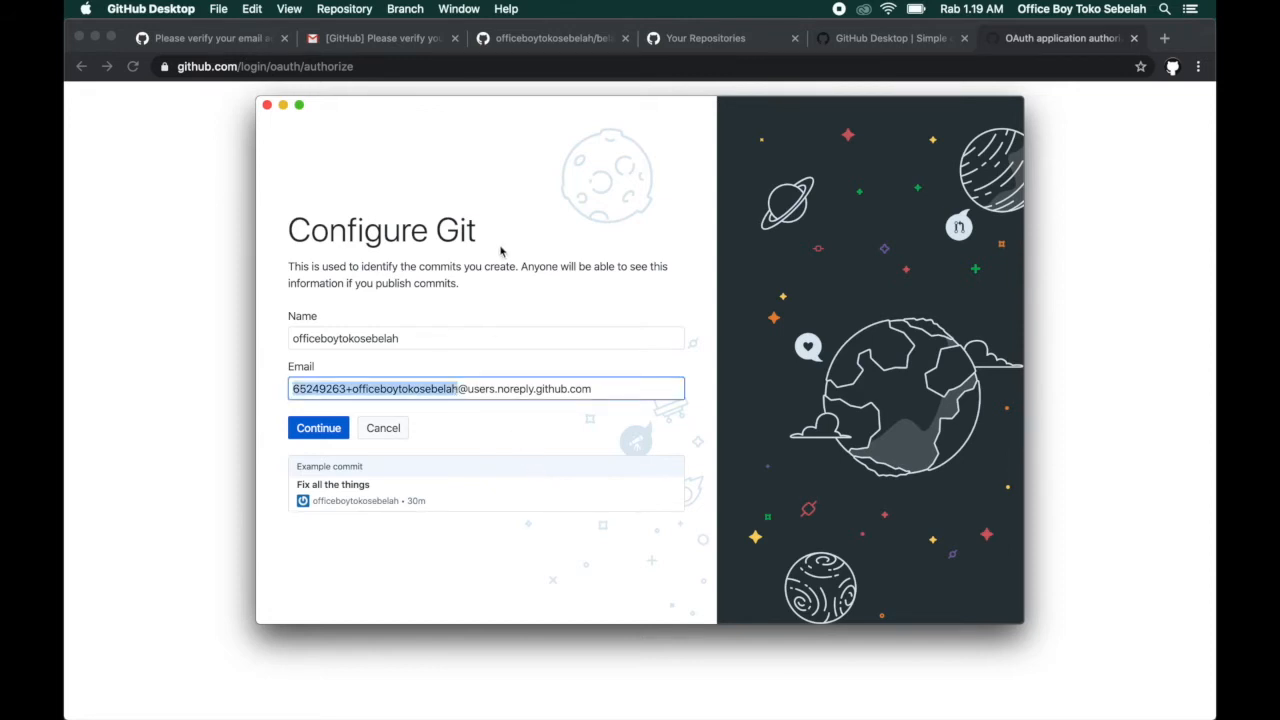
left_click(497, 292)
left_click(408, 342)
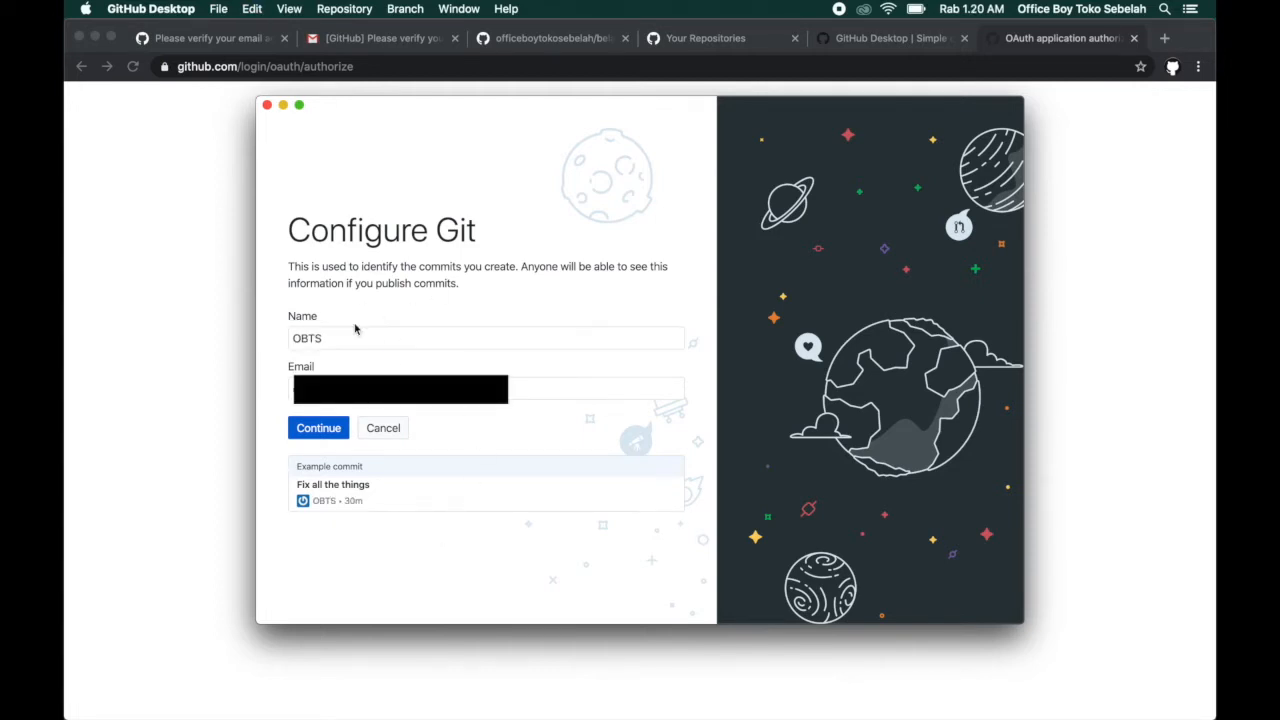
left_click(386, 310)
left_click(515, 288)
left_click(324, 435)
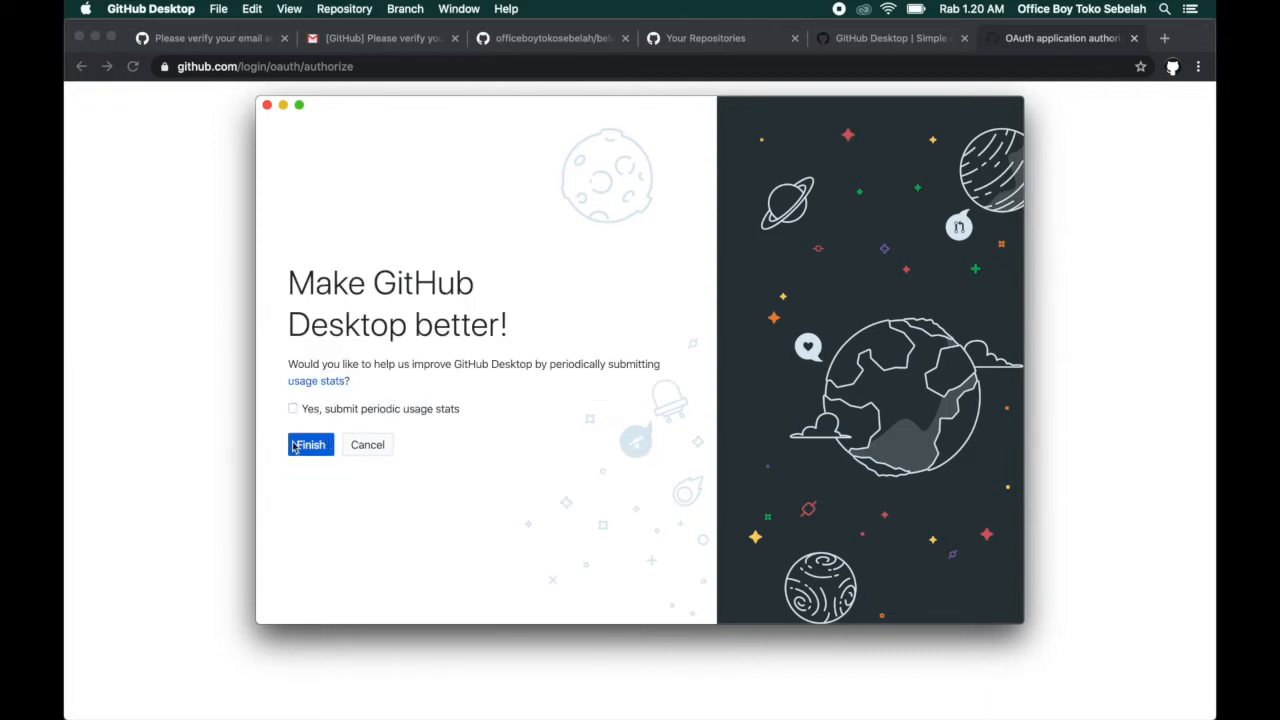
left_click(312, 445)
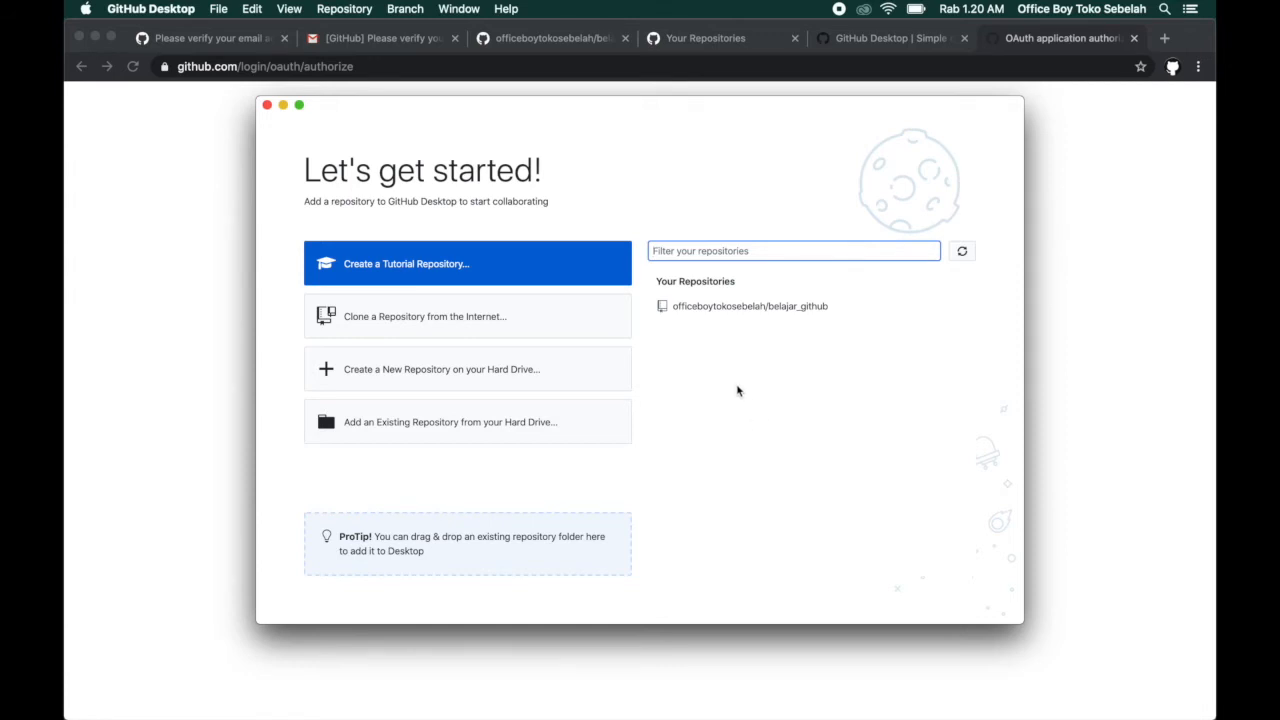
Clone the belajar_github repository from GitHub.com into the default Documents/GitHub/belajar_github local path.
left_click(381, 317)
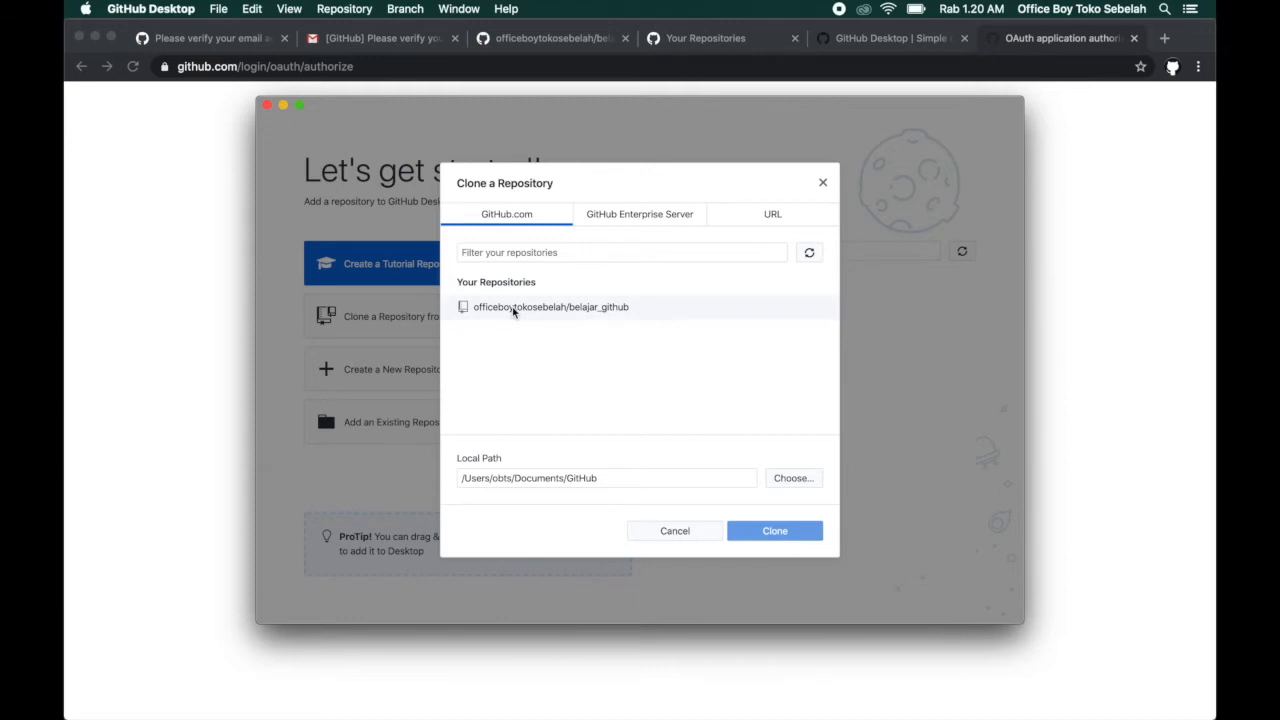
left_click(662, 311)
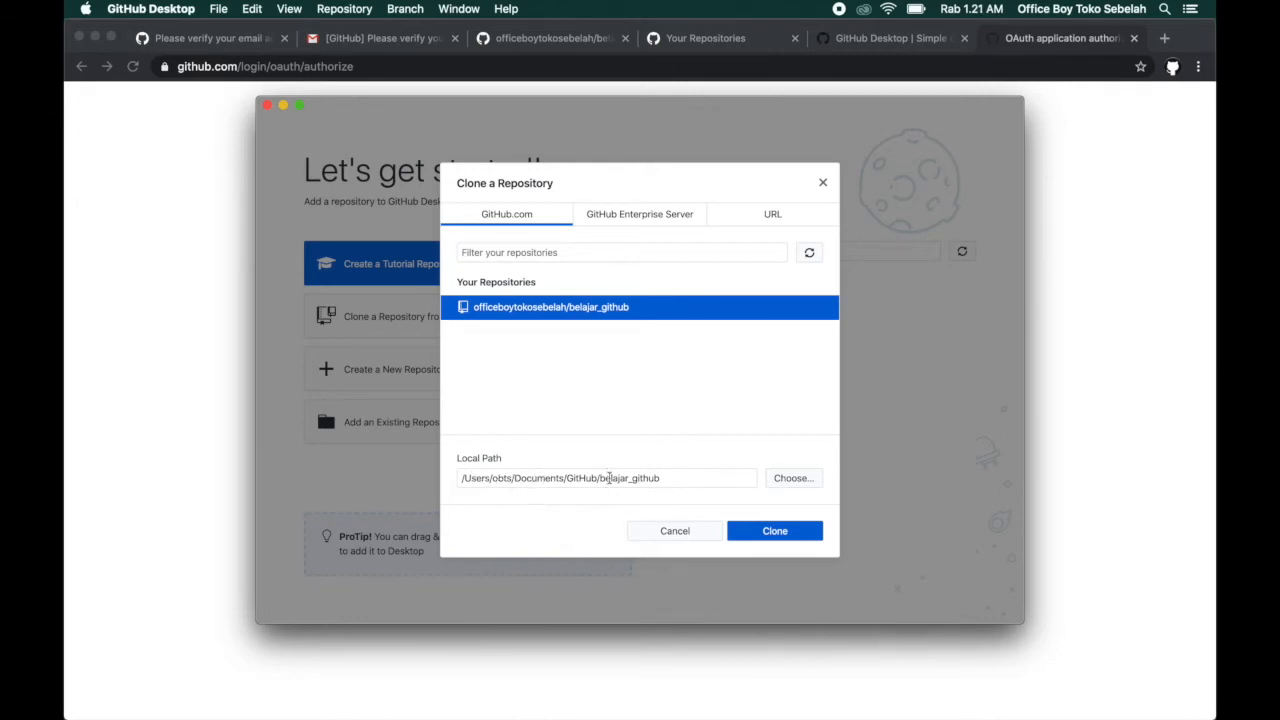
left_click(771, 531)
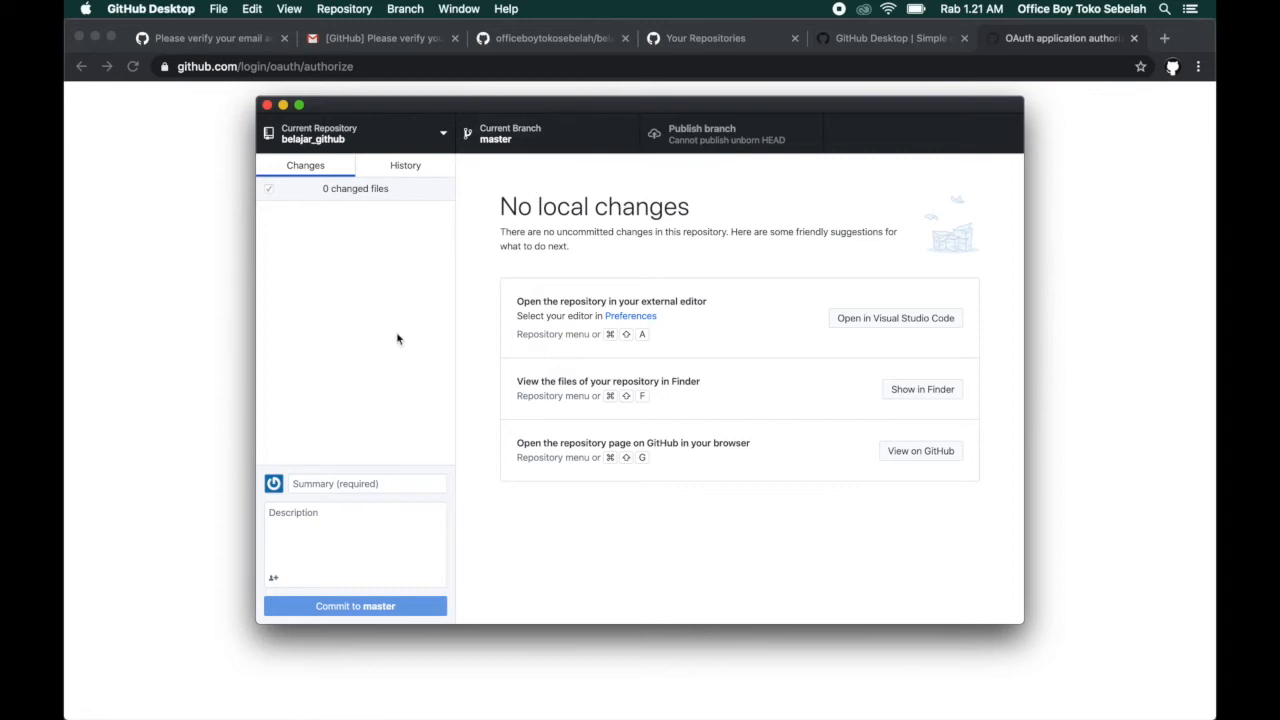
Switch to Finder and check the cloned belajar_github folder inside the GitHub folder in Dokumen.
mouse_move(237, 698)
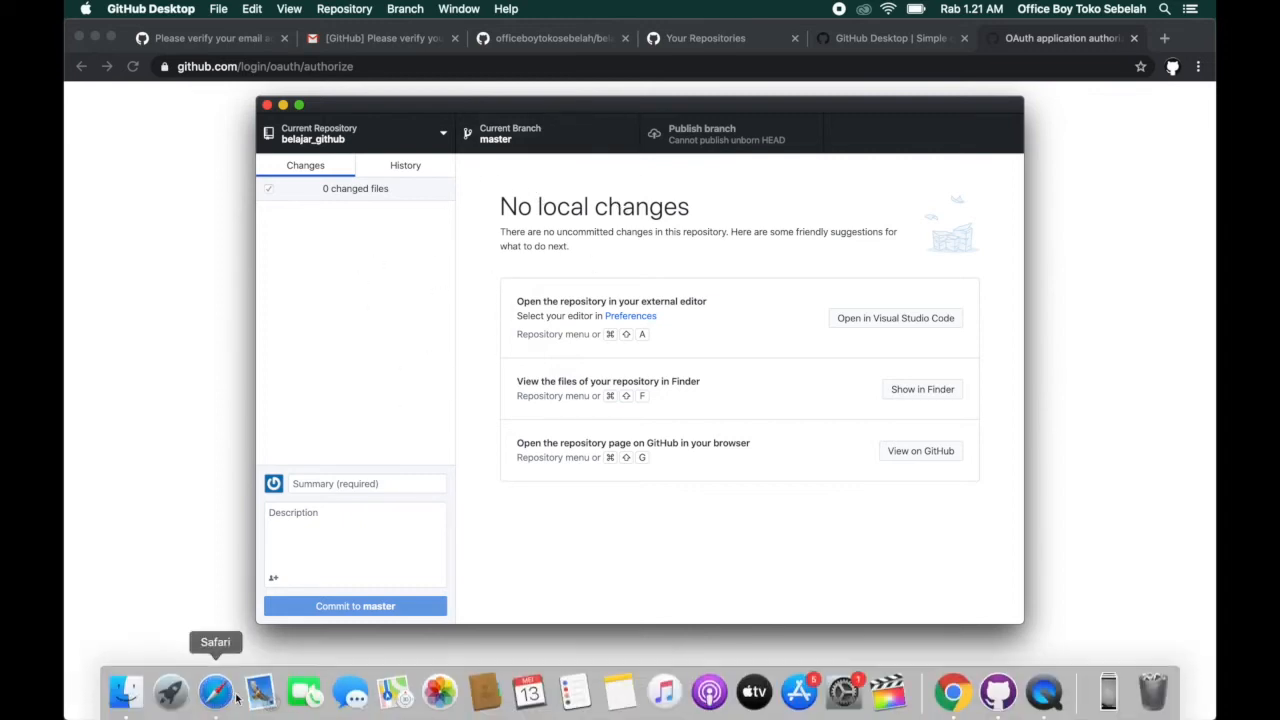
left_click(127, 694)
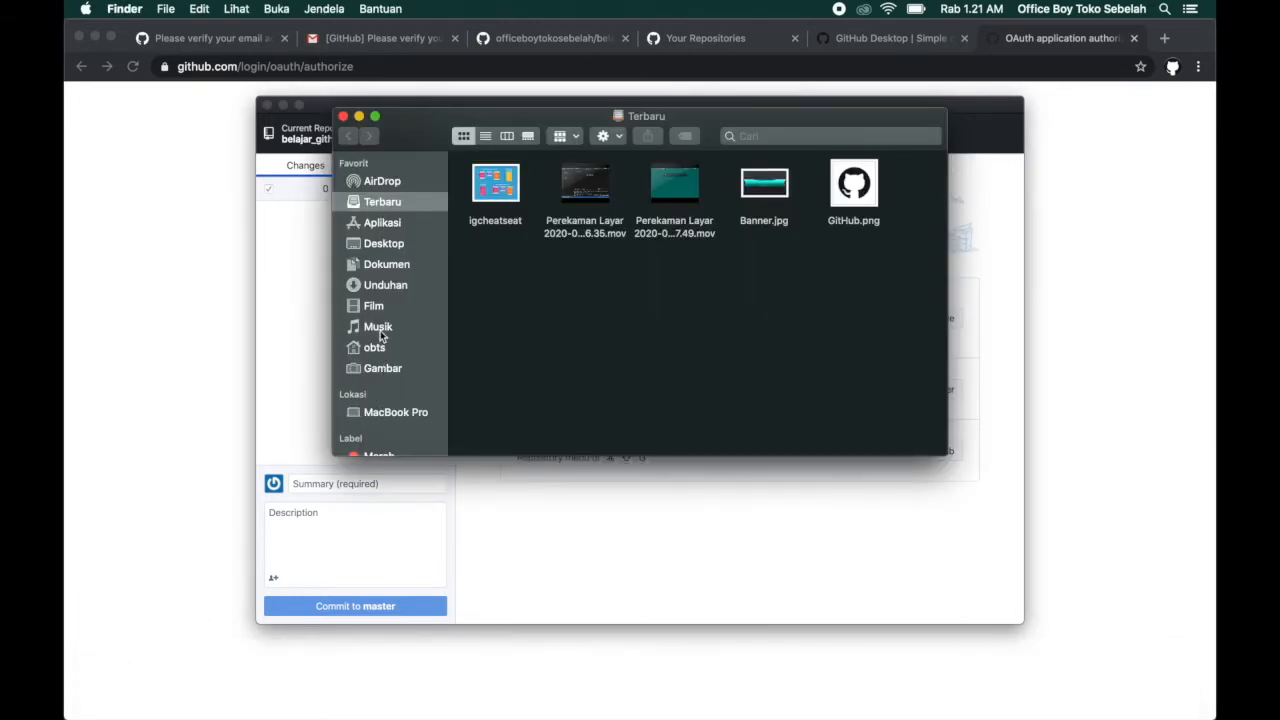
left_click(378, 348)
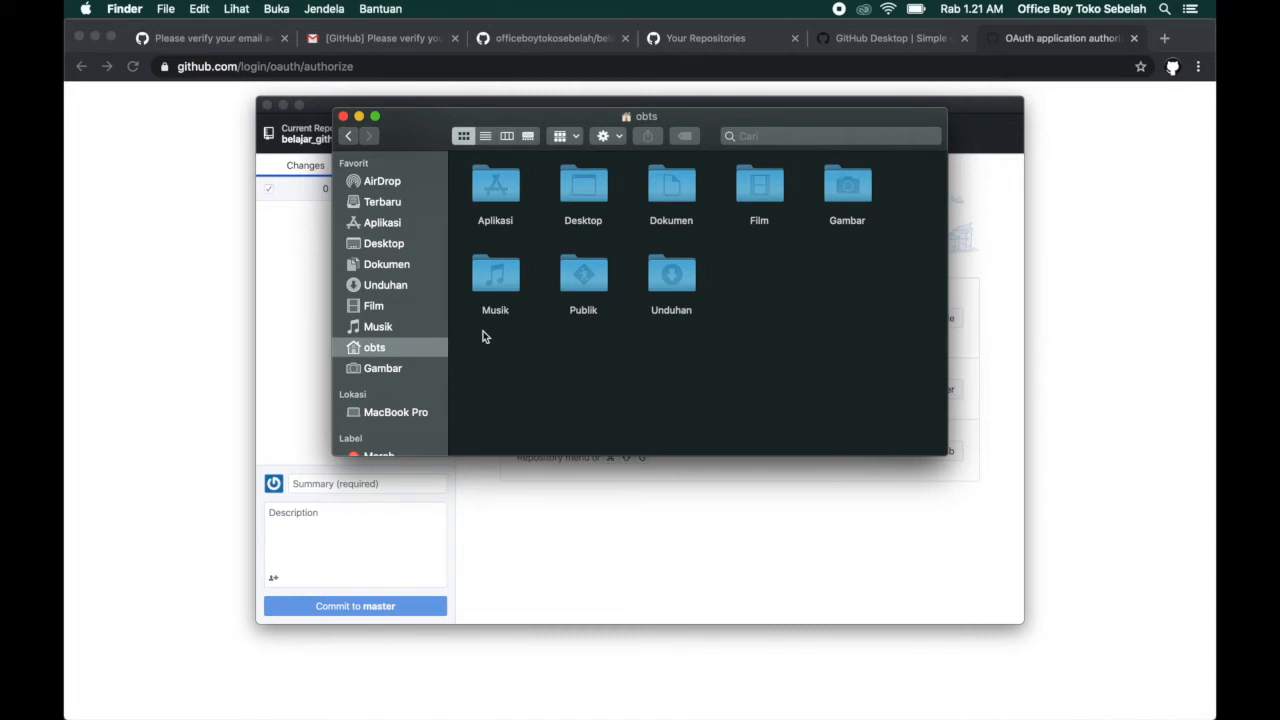
left_click(398, 268)
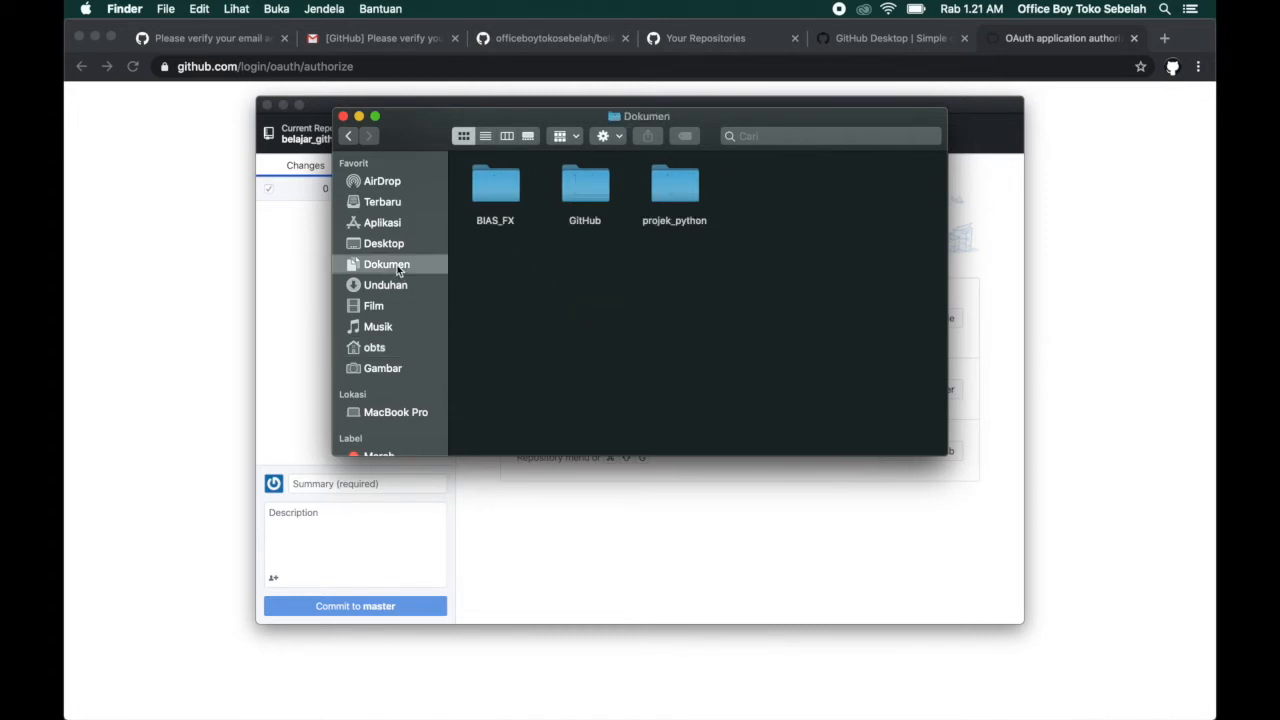
double_click(588, 197)
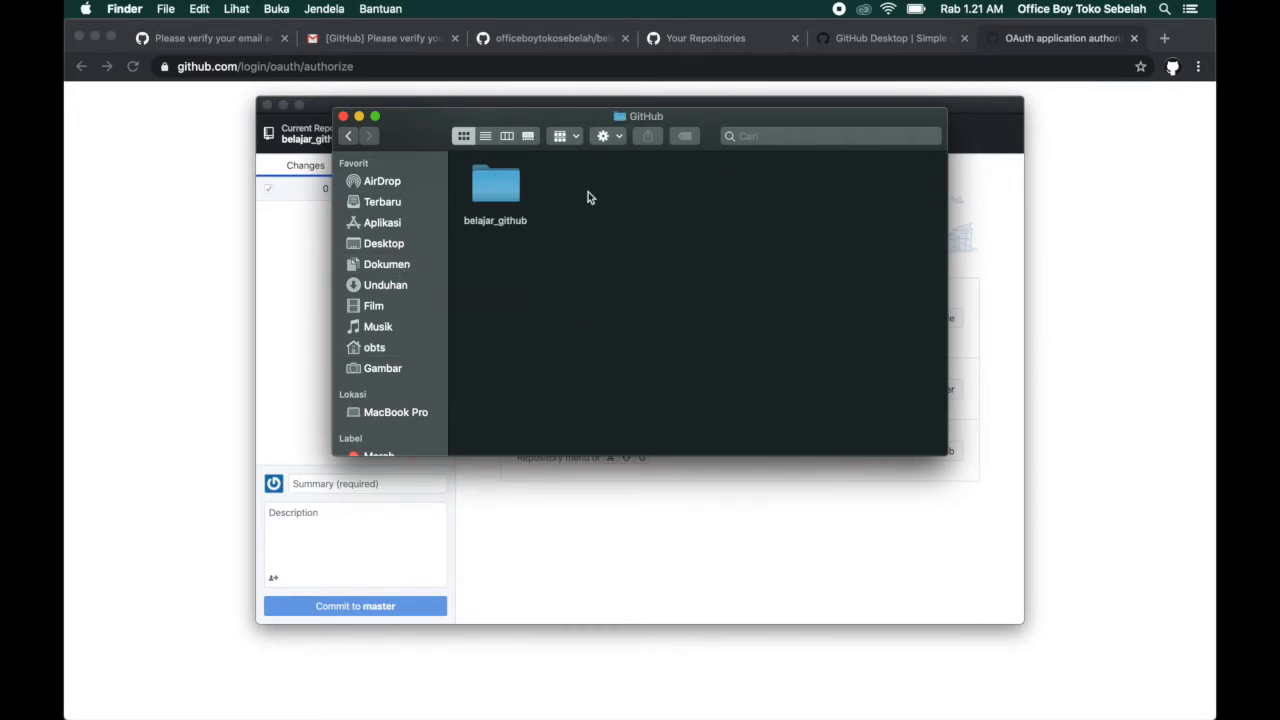
left_click(497, 202)
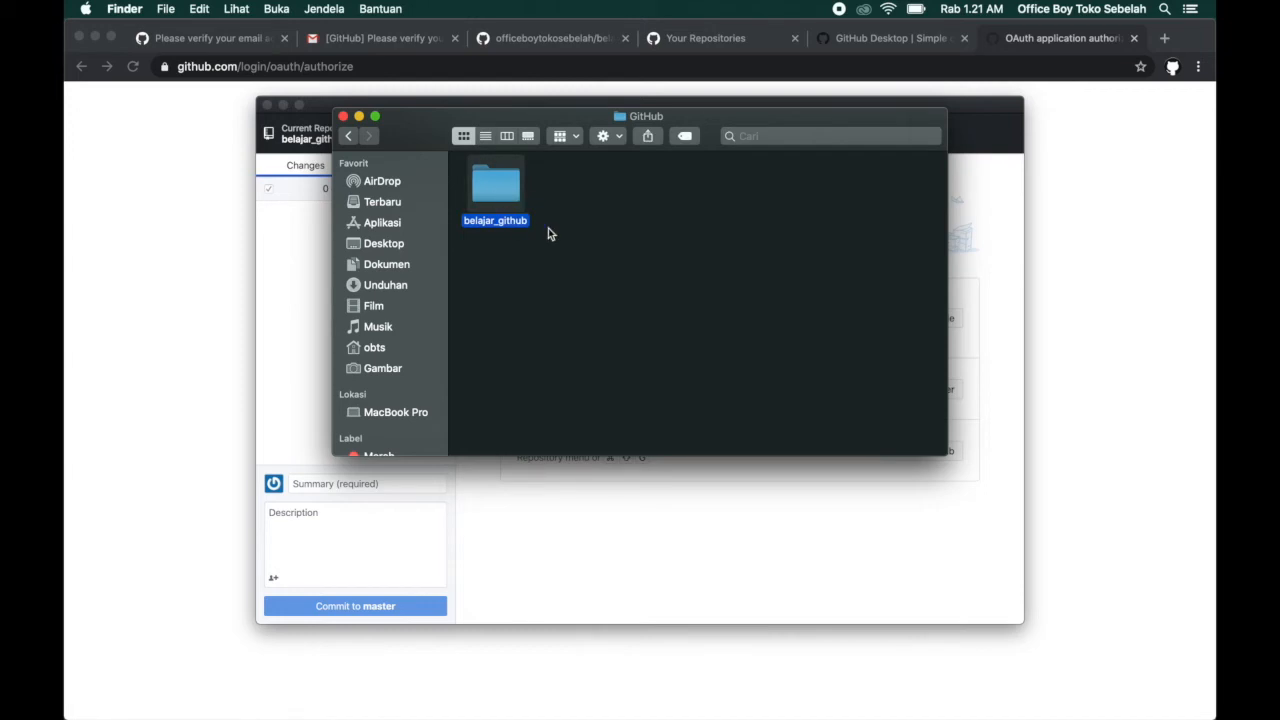
left_click(527, 292)
left_click_drag(553, 118, 605, 143)
double_click(573, 208)
Return to GitHub Desktop and open the repository in Visual Studio Code, allowing access to the Dokumen folder.
left_click(668, 586)
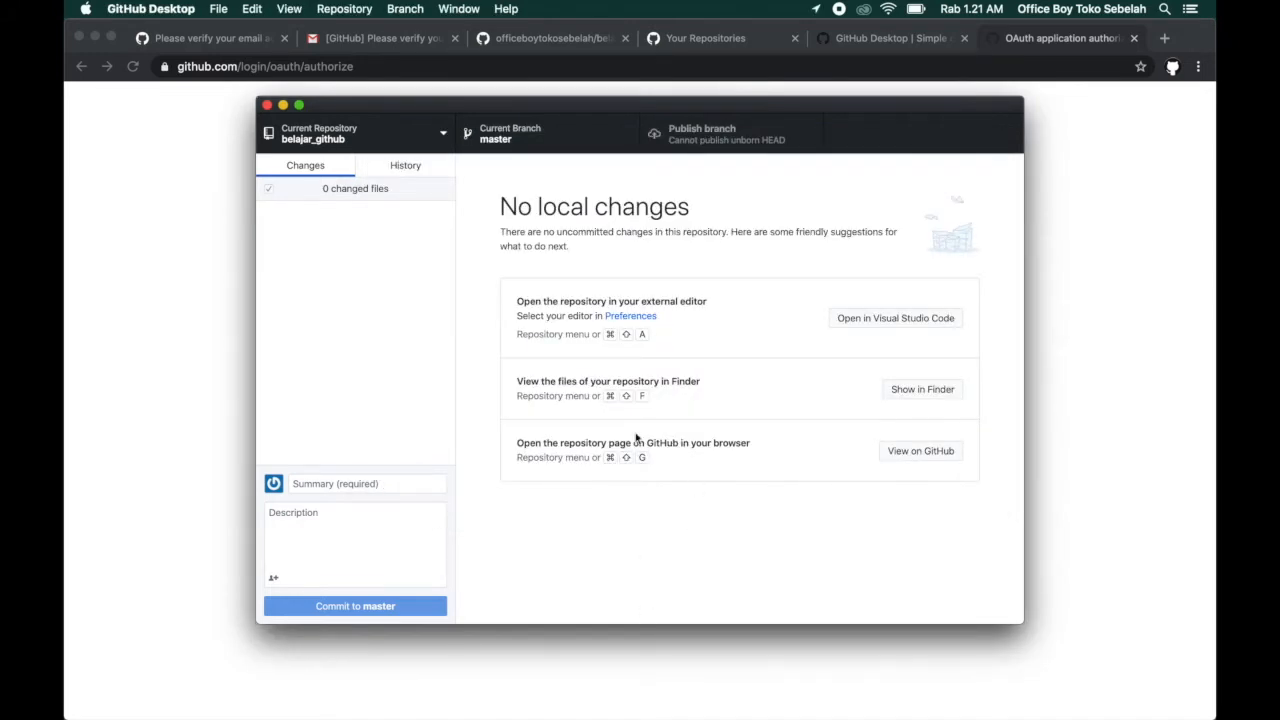
left_click(876, 319)
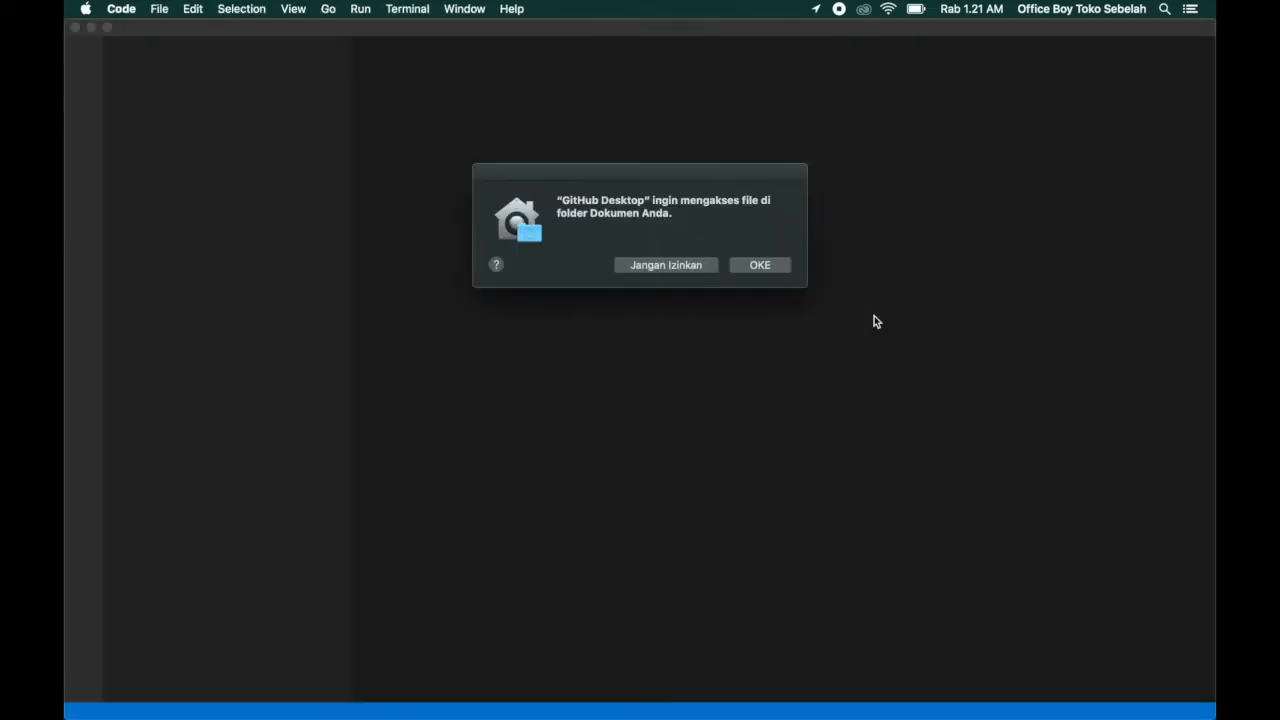
left_click(760, 264)
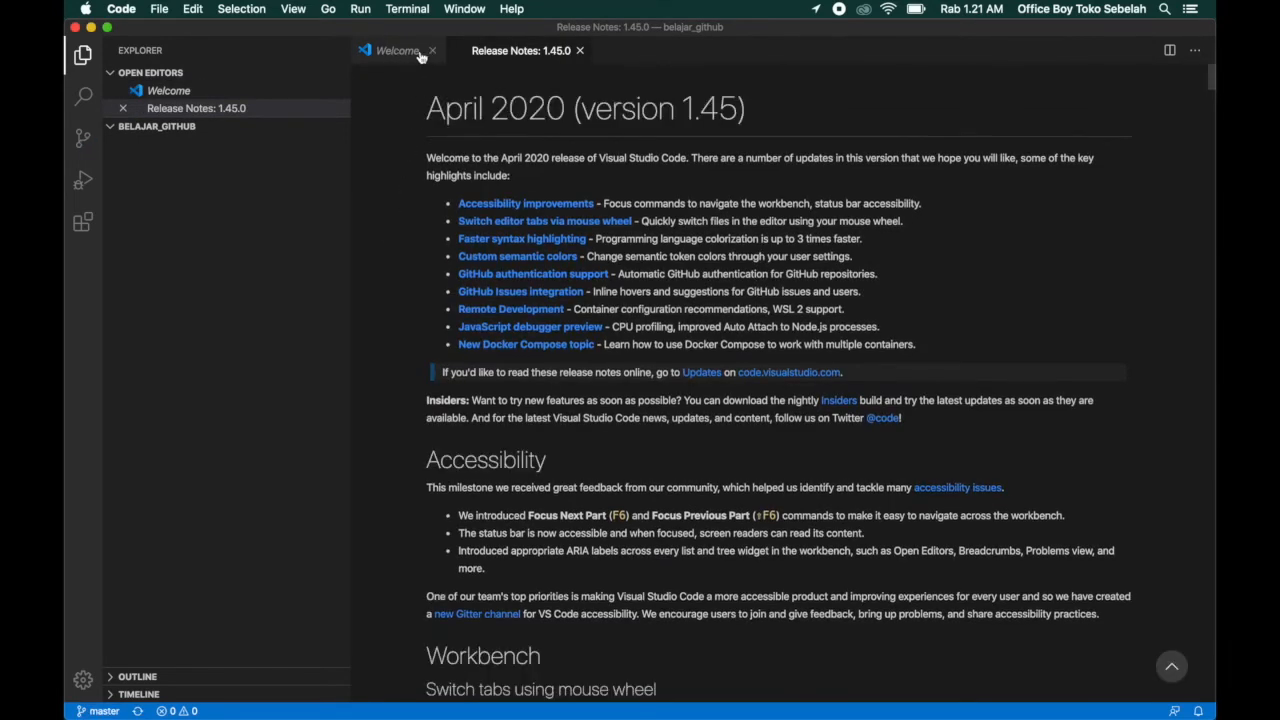
Close the Welcome and Release Notes pages in Visual Studio Code.
left_click(150, 262)
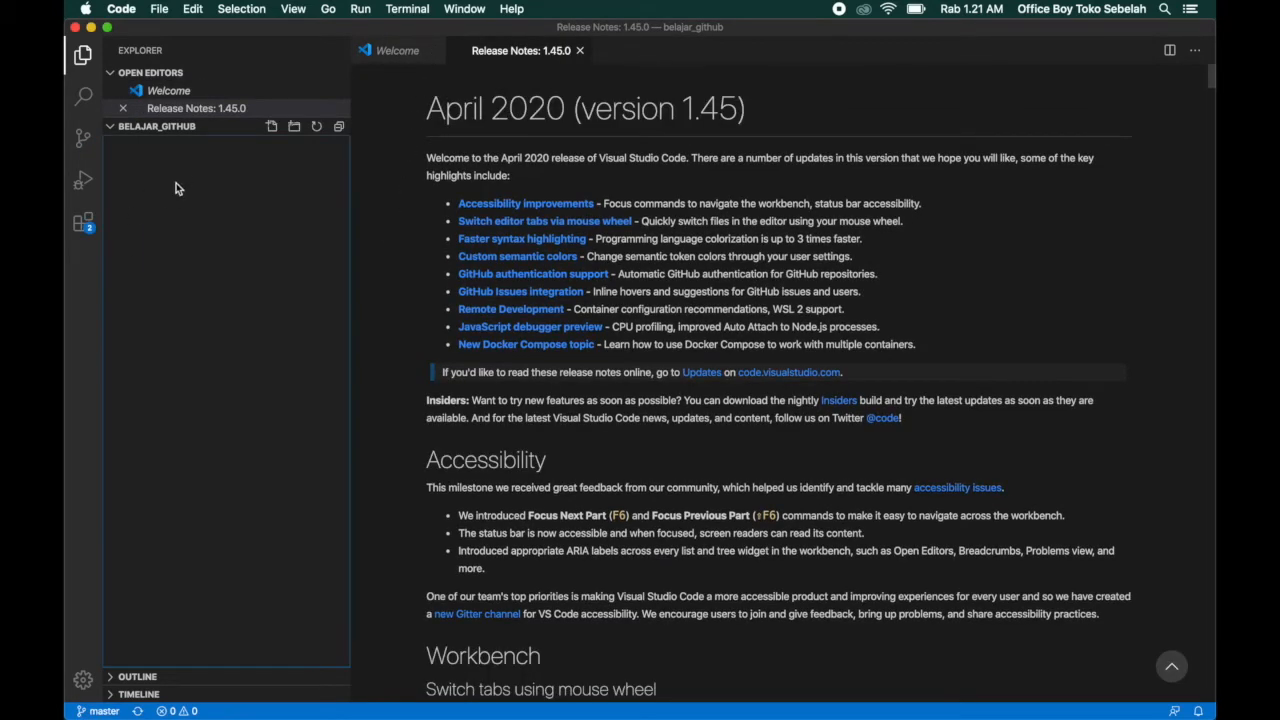
left_click(438, 50)
left_click(484, 50)
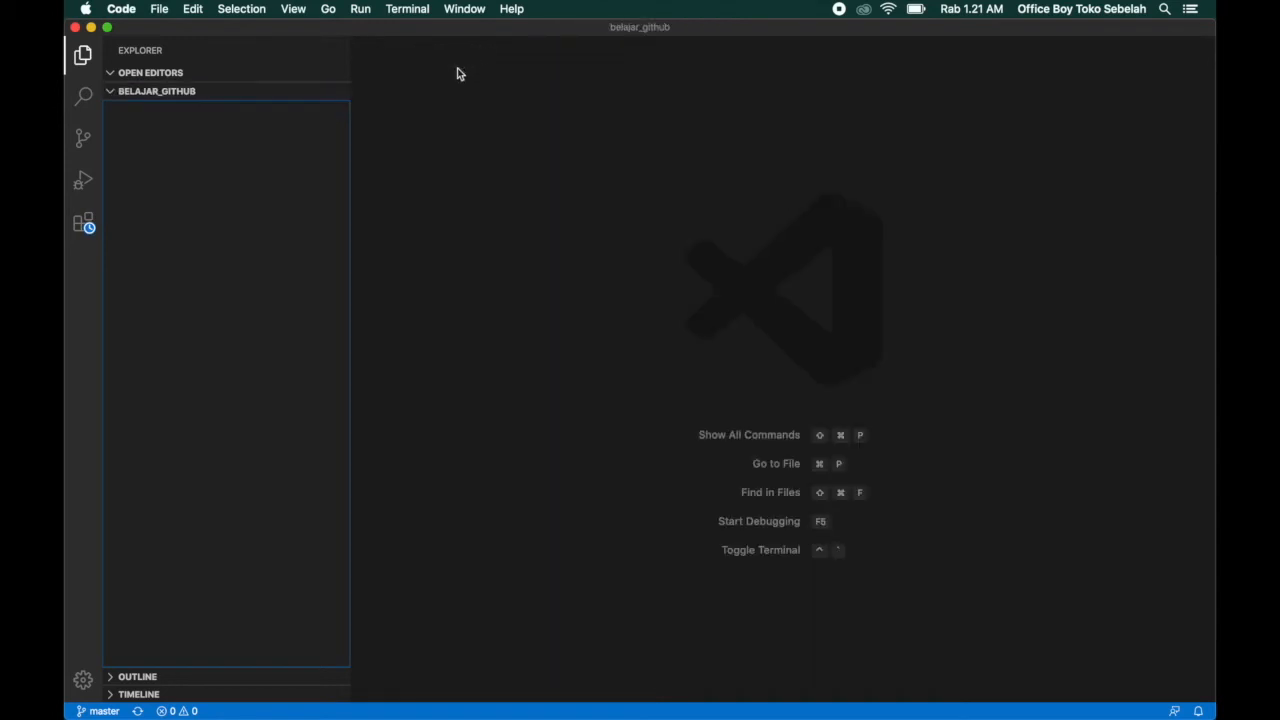
Create a new file named README.MD in the root of the belajar_github folder.
right_click(200, 155)
left_click(223, 162)
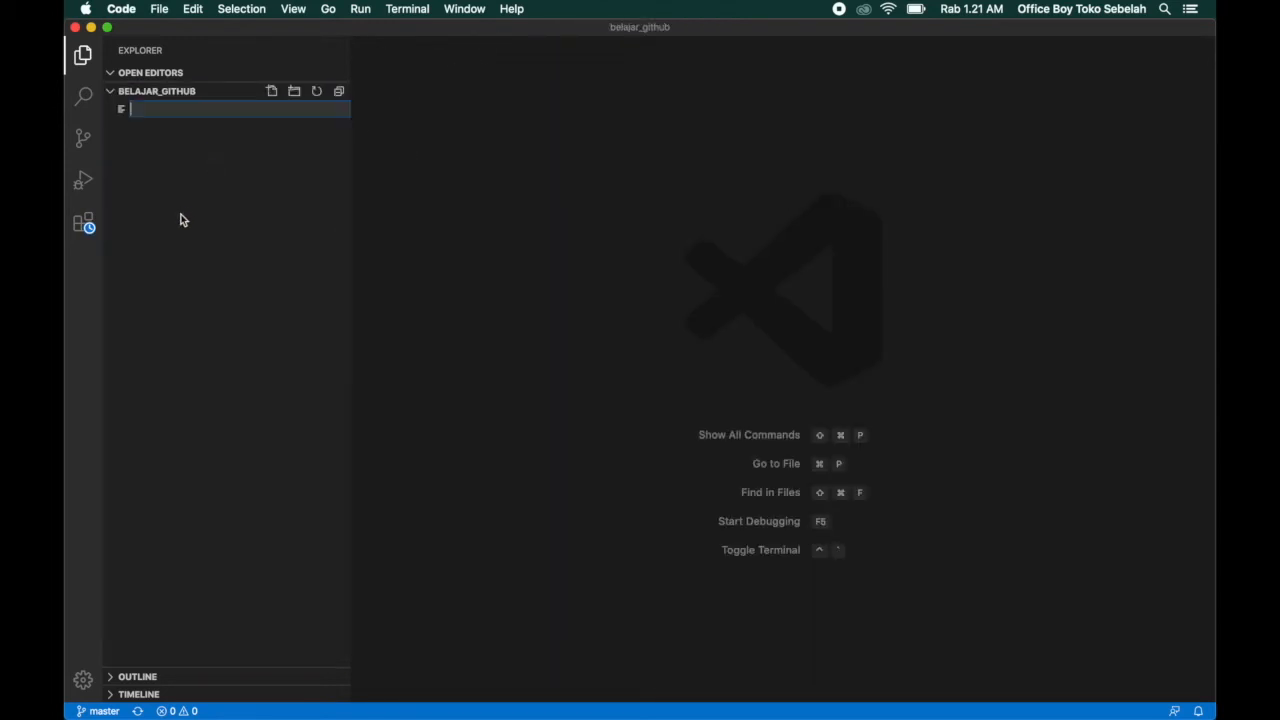
type("README.MD")
key("Return")
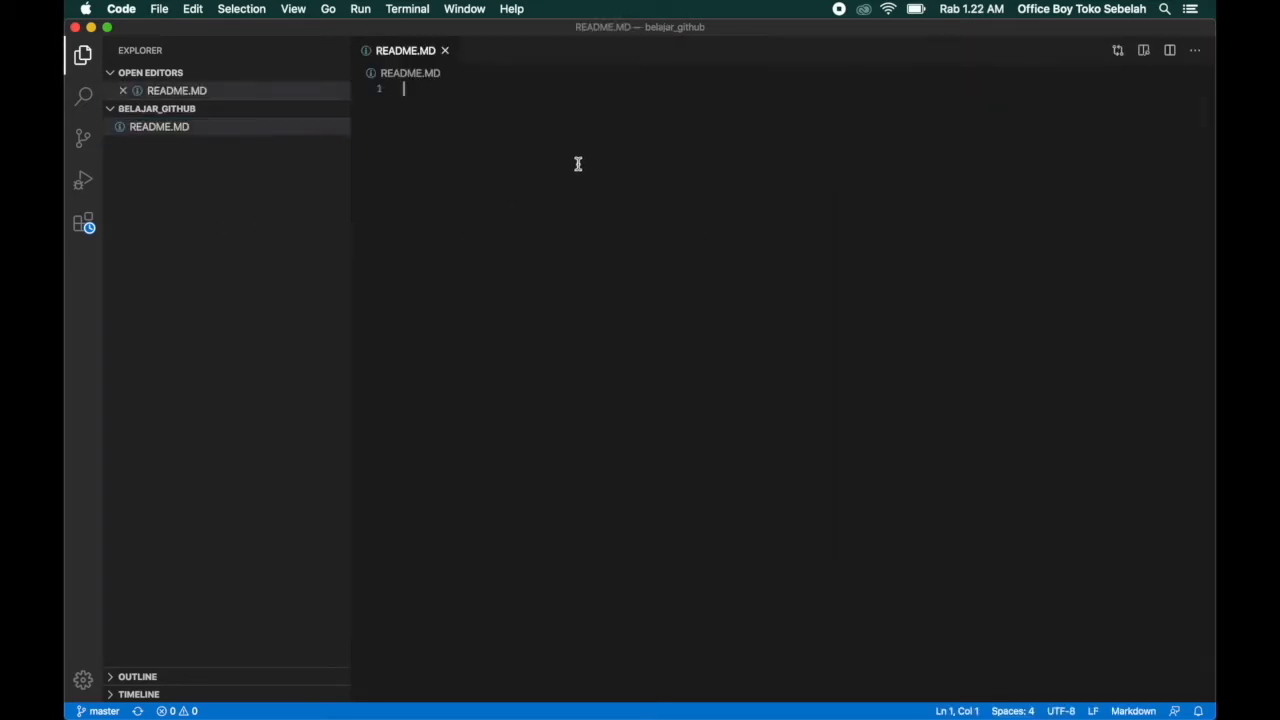
Write the heading "# Ini adalah file Readme" in README.MD and save the file.
type("# Ini A")
key("BackSpace")
type("adalah file Readme")
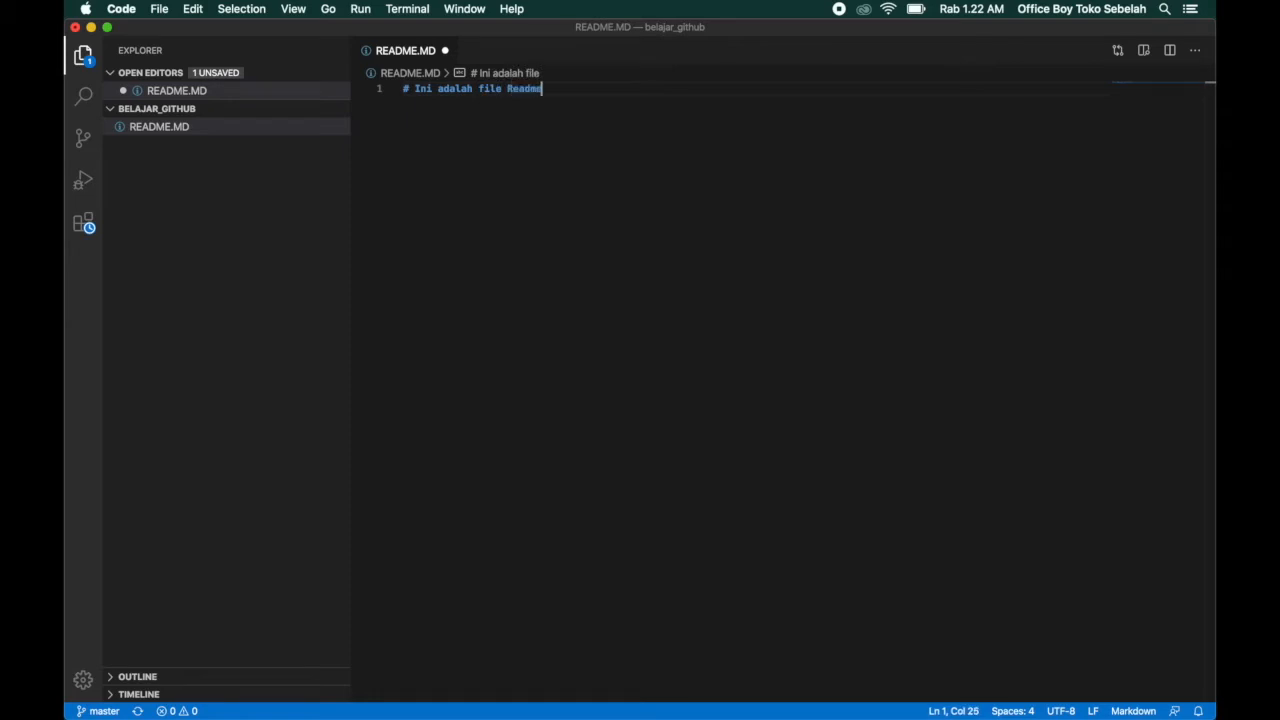
key("cmd+s")
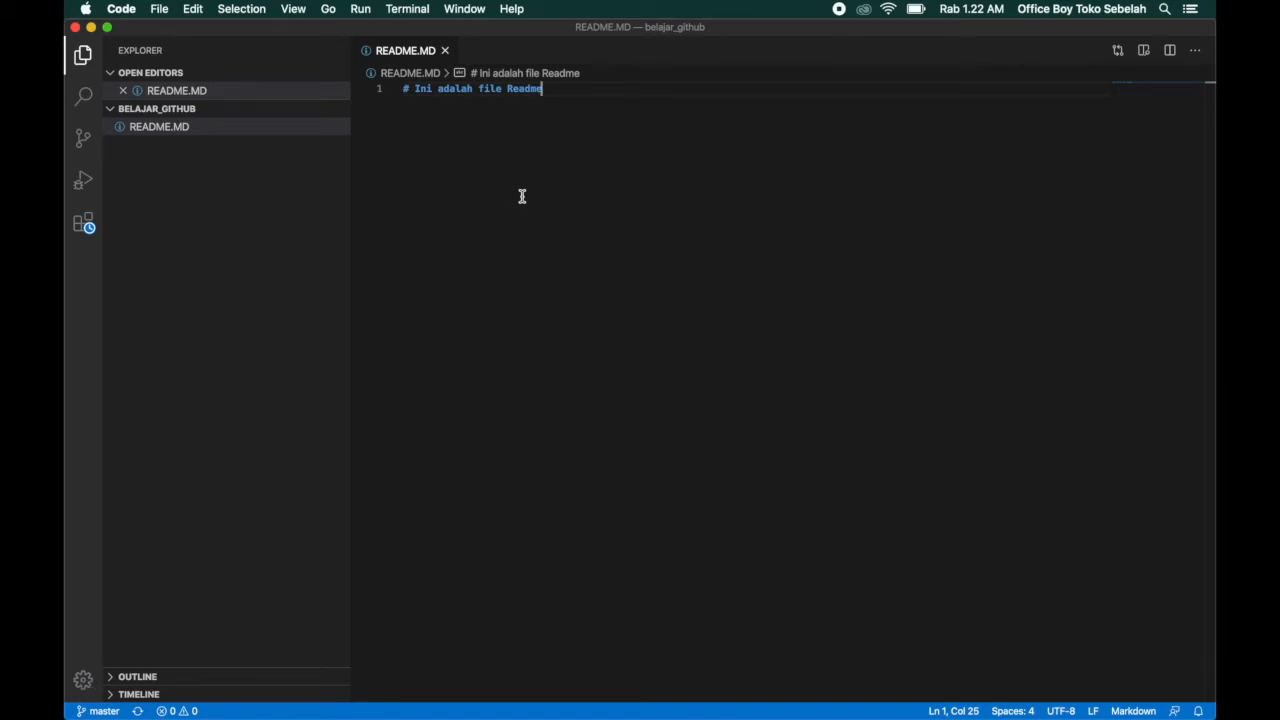
Switch to GitHub Desktop and examine the pending README.MD change and its added line.
key("ctrl+Up")
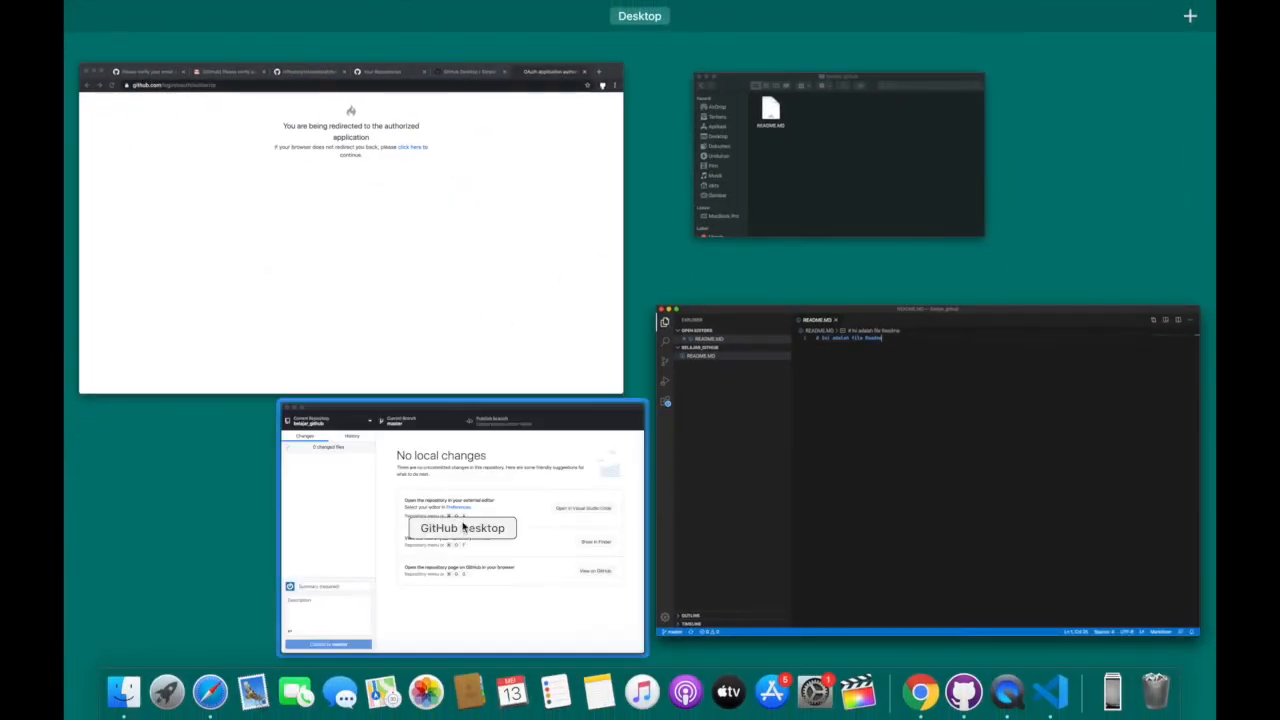
left_click(462, 540)
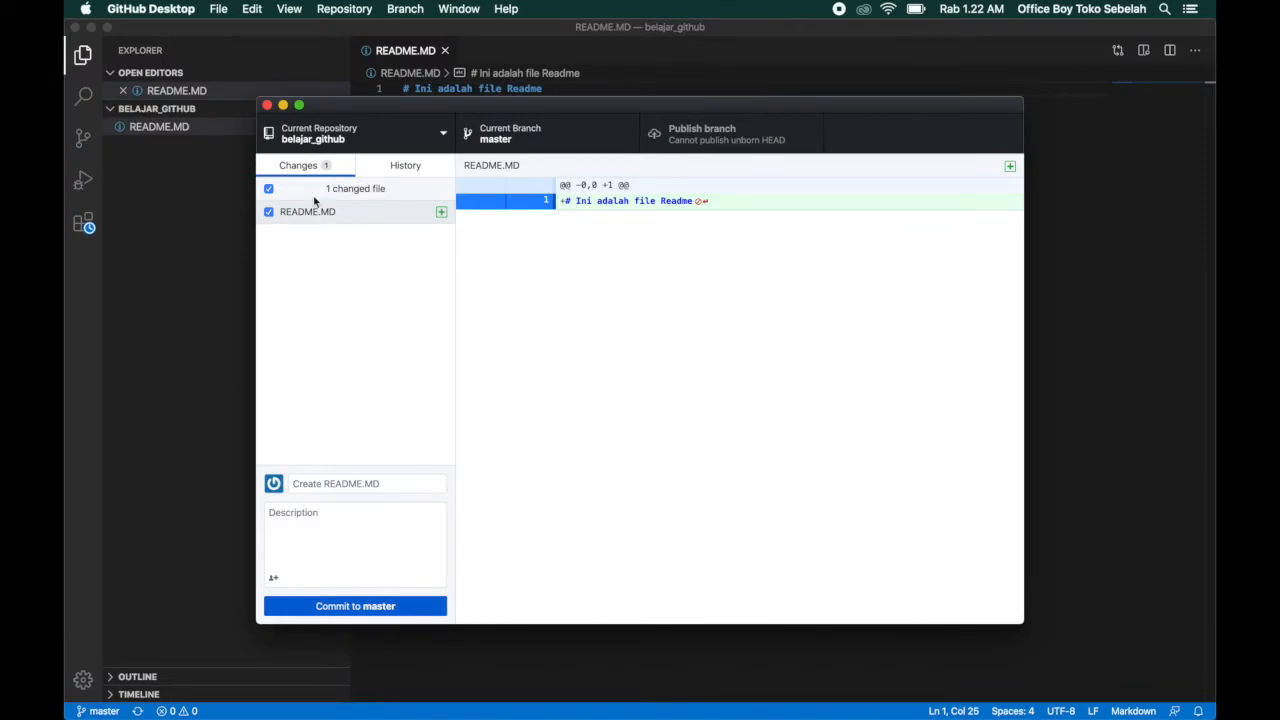
left_click(346, 246)
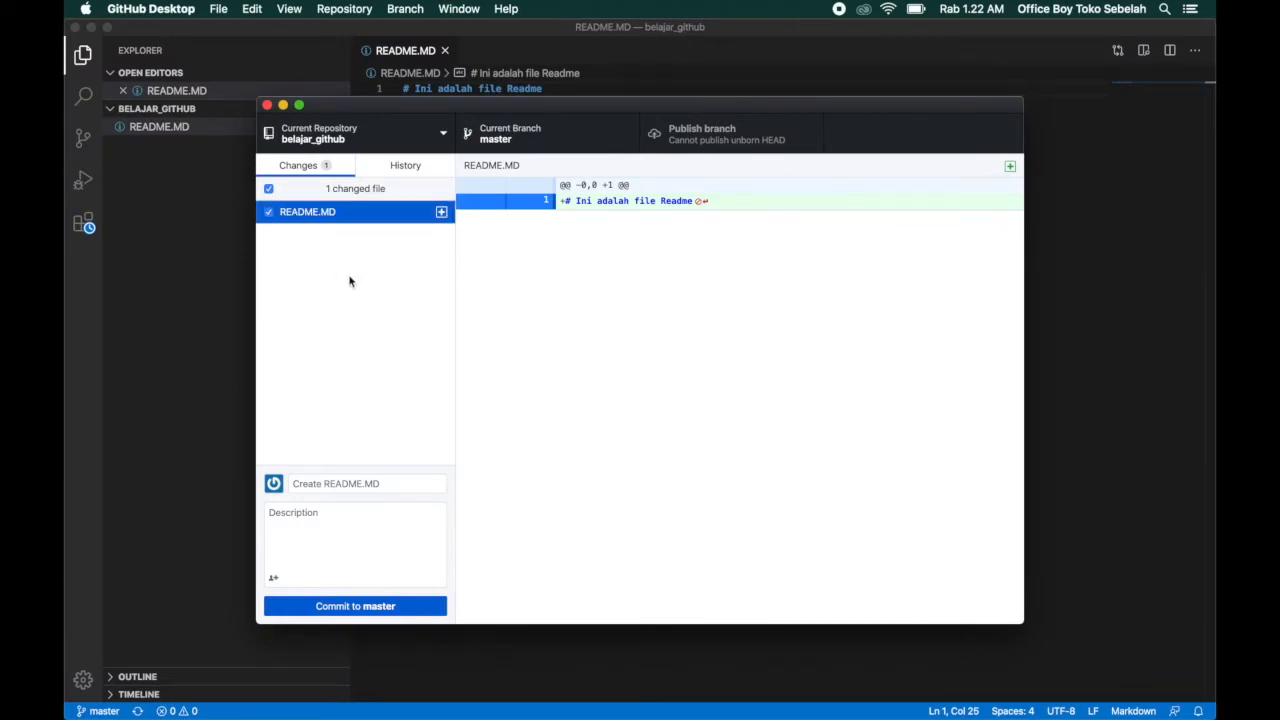
left_click(640, 262)
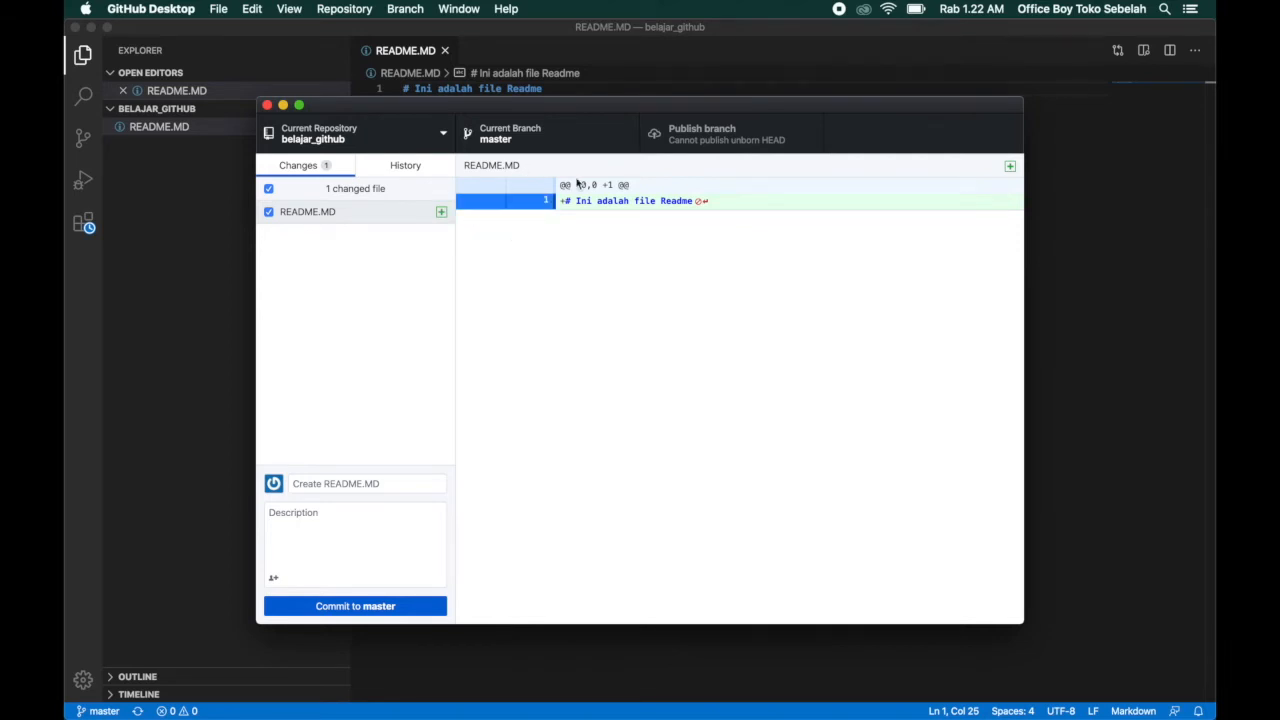
left_click_drag(564, 201, 672, 200)
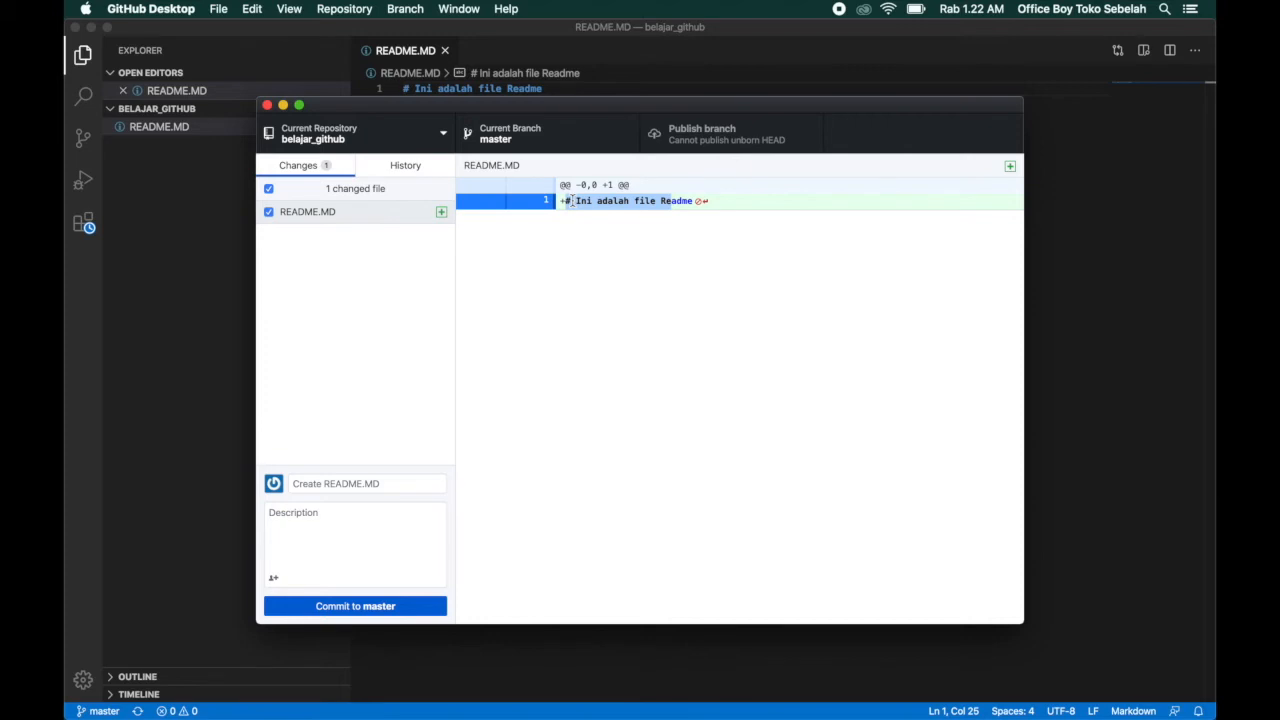
left_click(572, 201)
left_click_drag(566, 201, 728, 200)
left_click(591, 246)
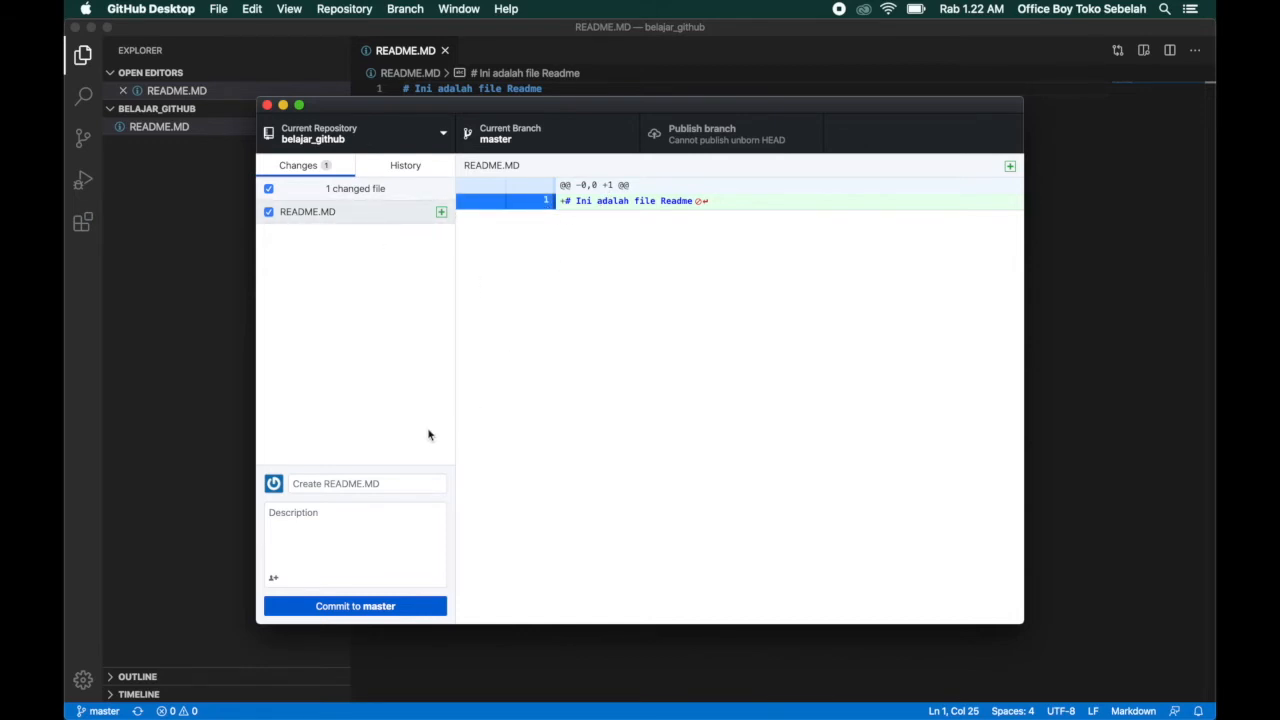
left_click(356, 486)
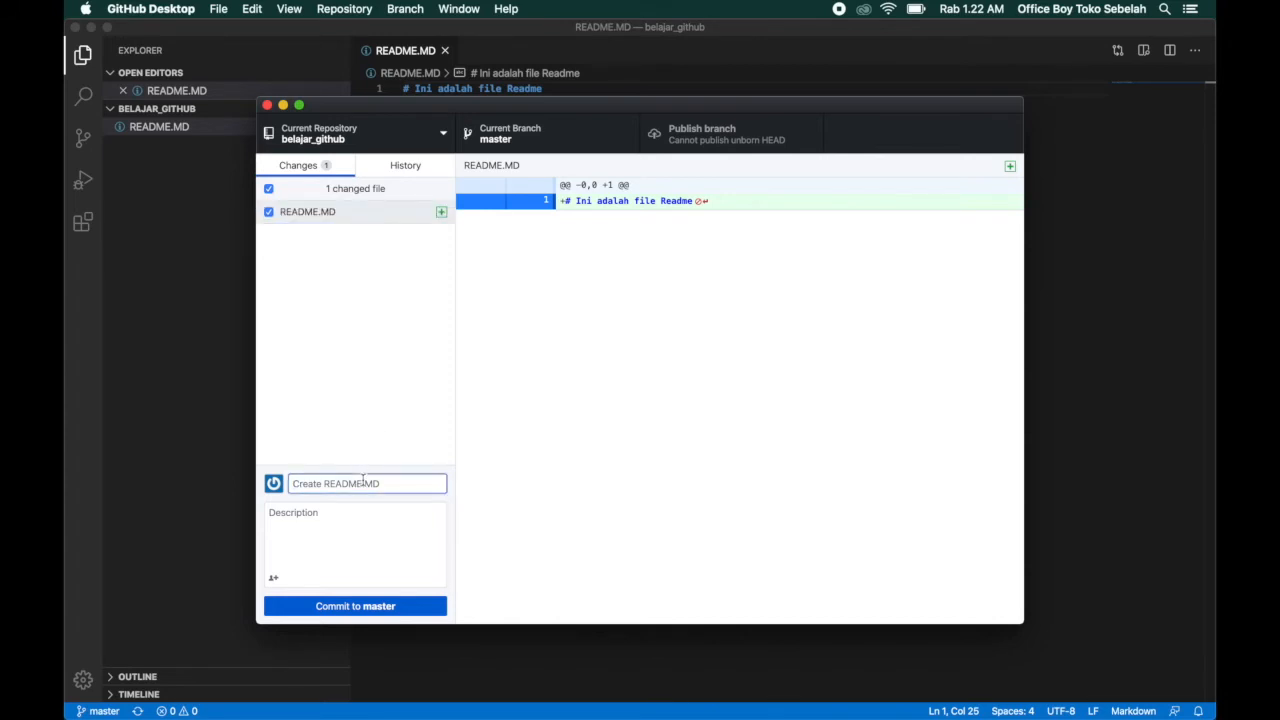
left_click(383, 333)
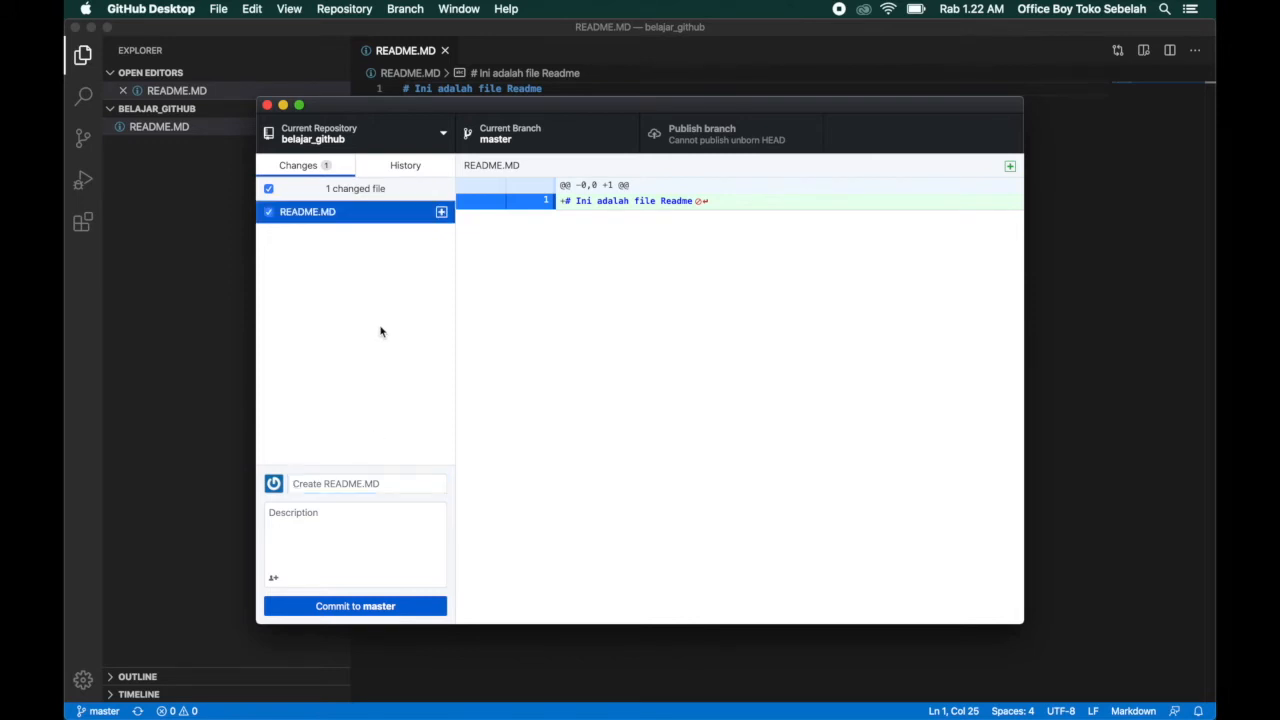
left_click(364, 483)
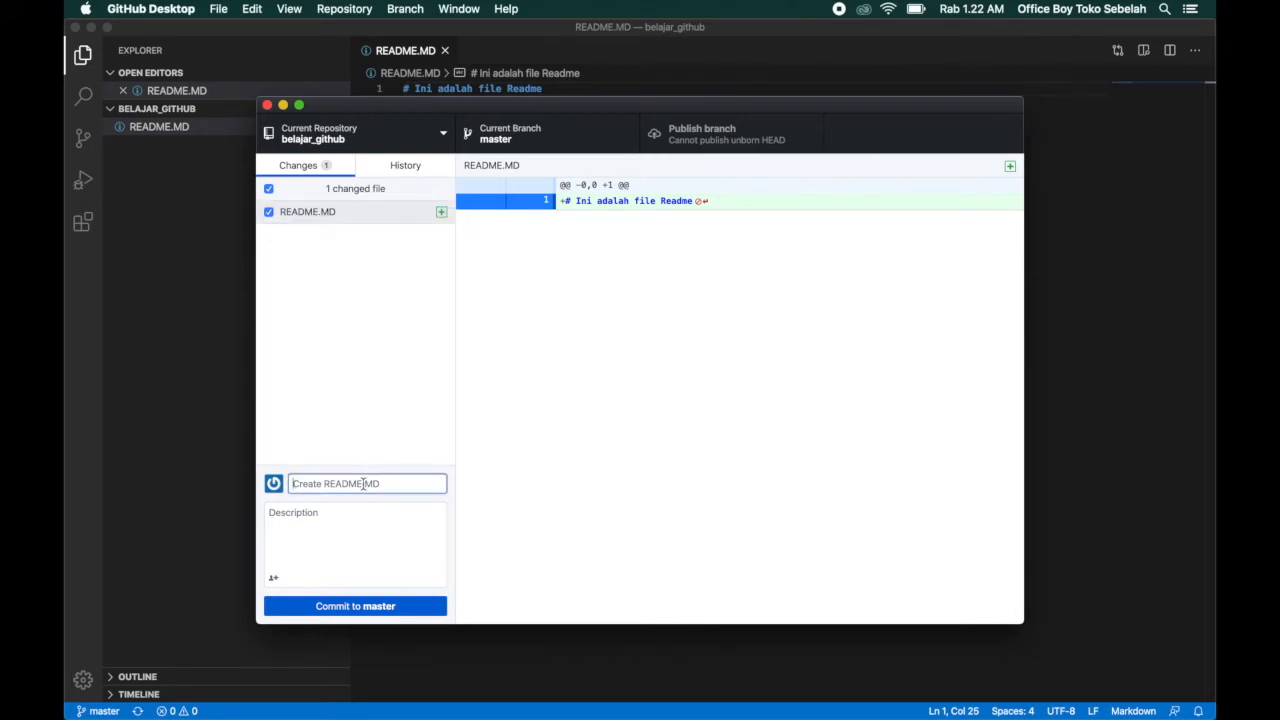
left_click(403, 394)
left_click(389, 481)
left_click(324, 211)
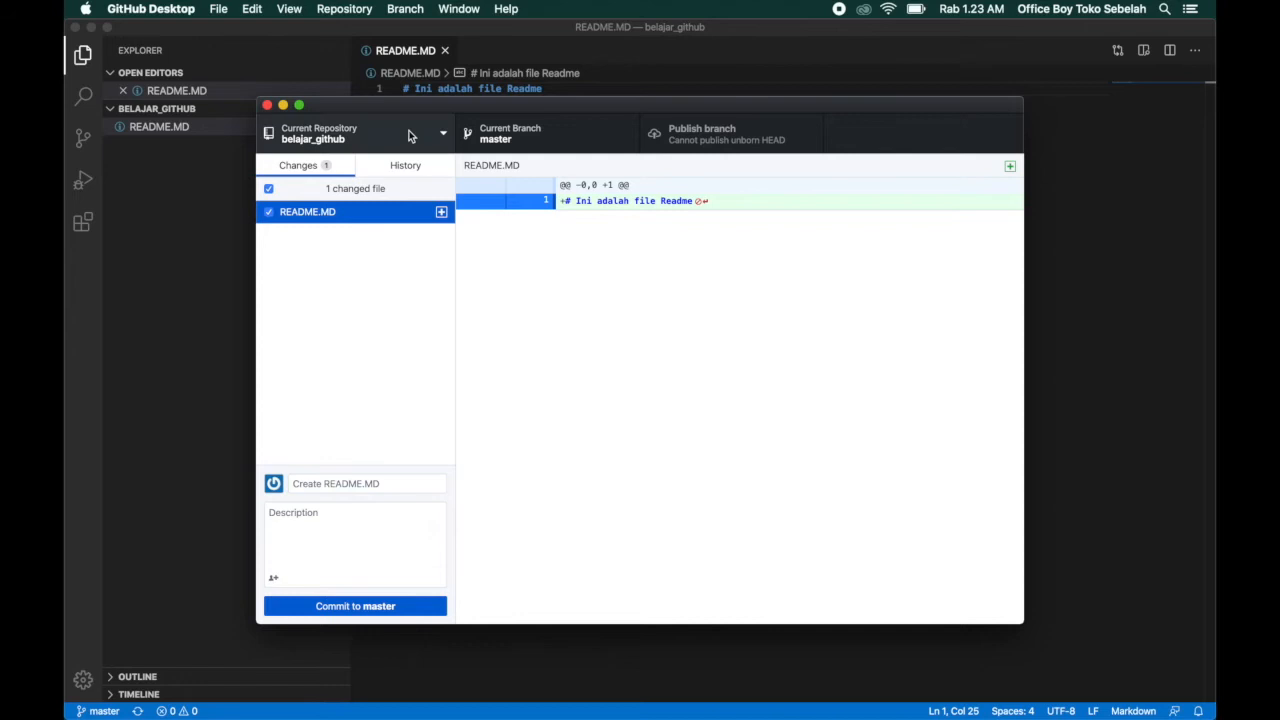
left_click_drag(398, 100, 380, 90)
left_click(342, 470)
left_click(253, 177)
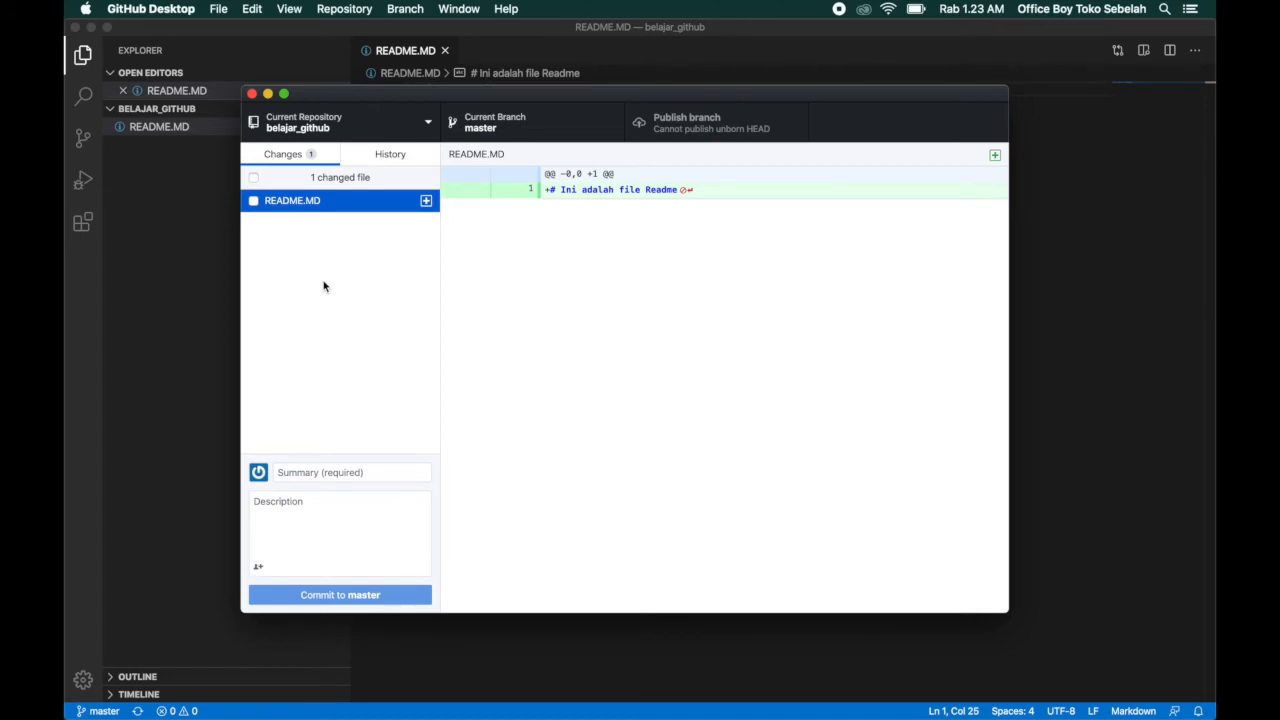
left_click(253, 179)
Commit the new README.MD to master with the summary "Create md file" and publish the branch to GitHub.
left_click(350, 468)
type("Create md")
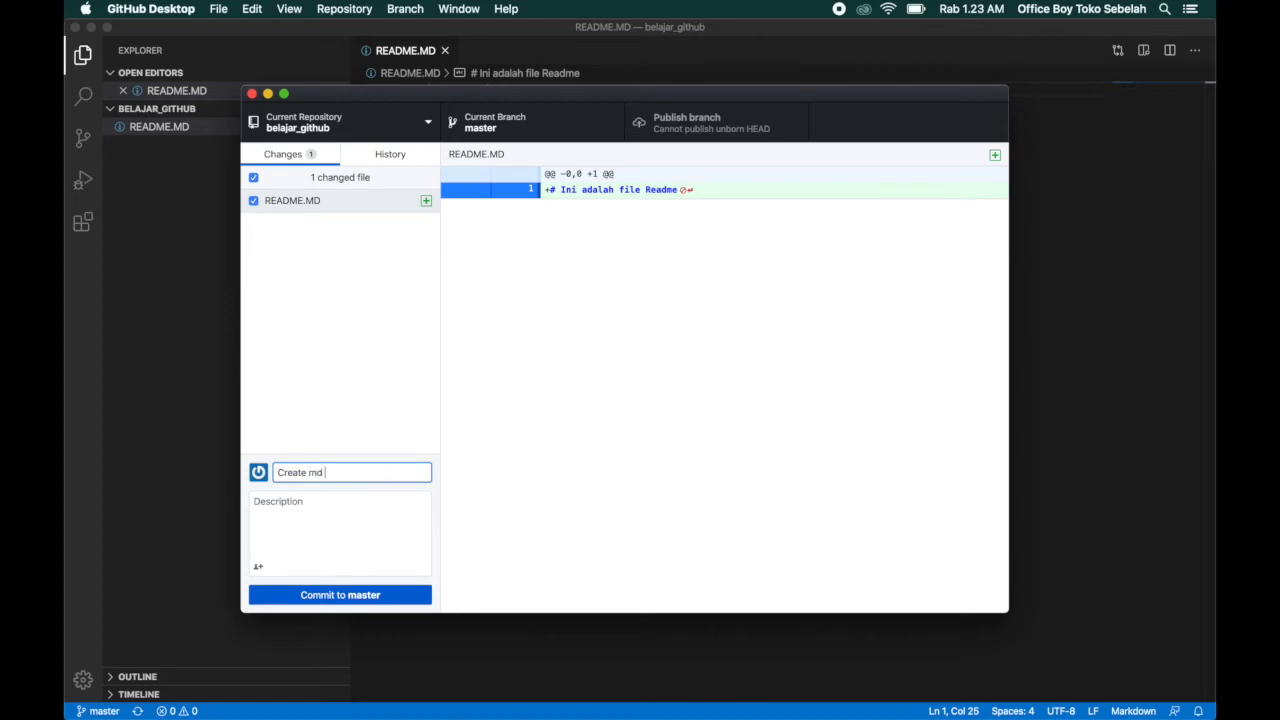
type(" file")
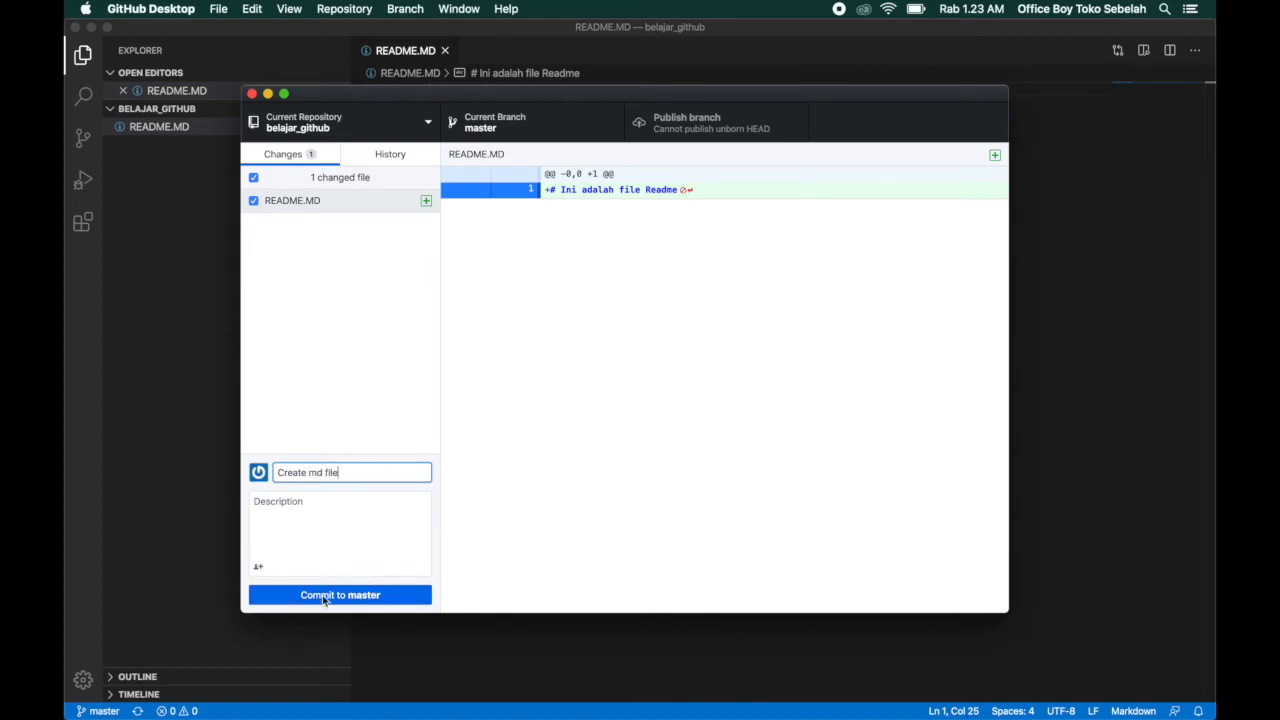
left_click(330, 595)
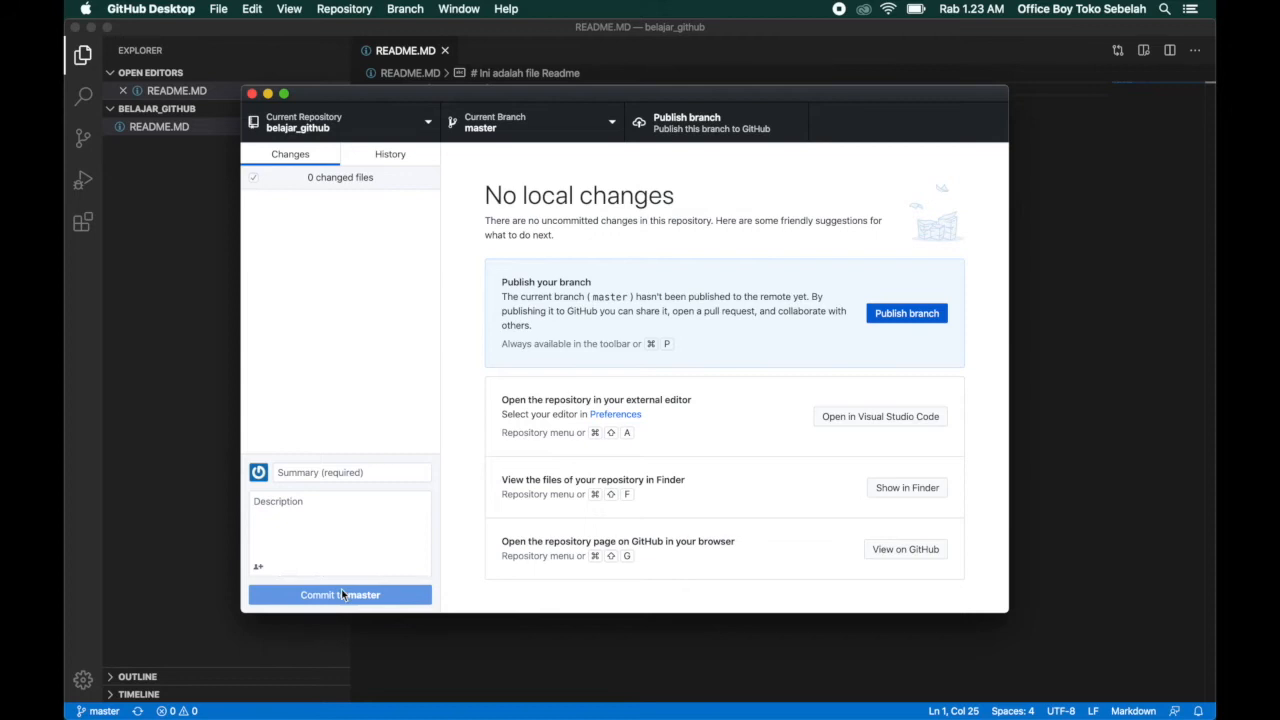
left_click(707, 130)
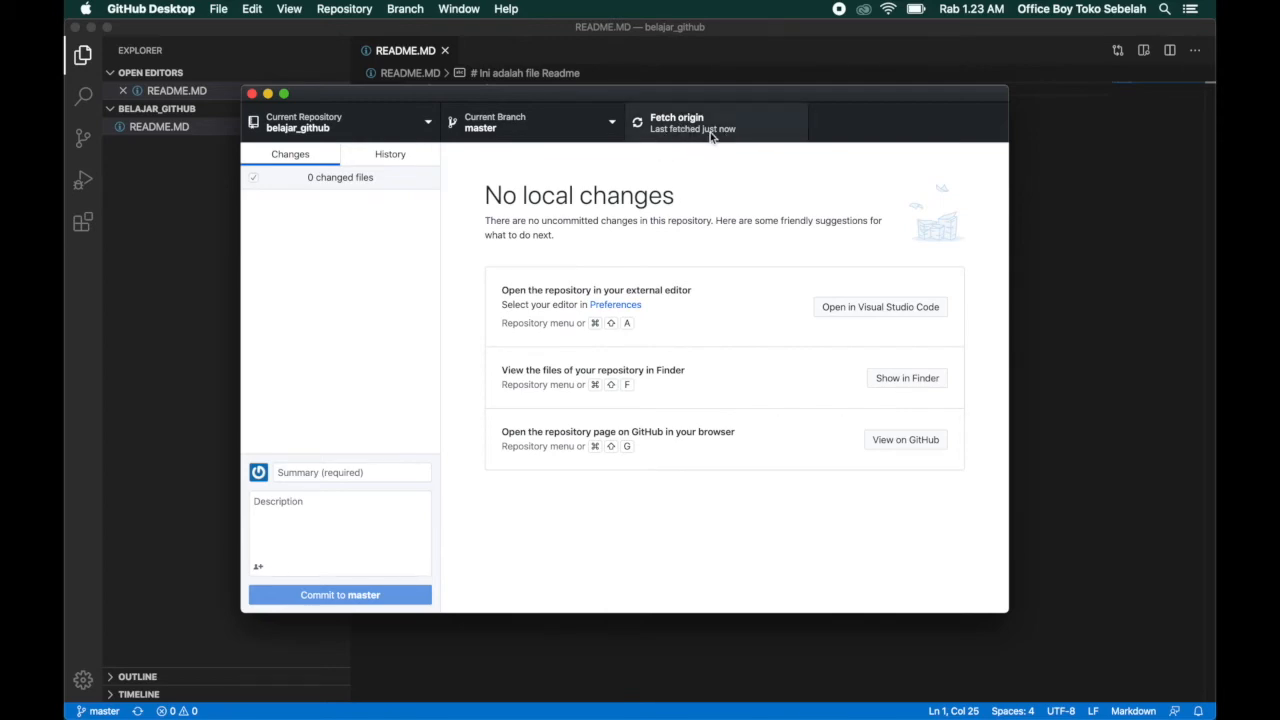
Switch to Chrome, reload the belajar_github repository page and check the published README.MD.
key("ctrl+Up")
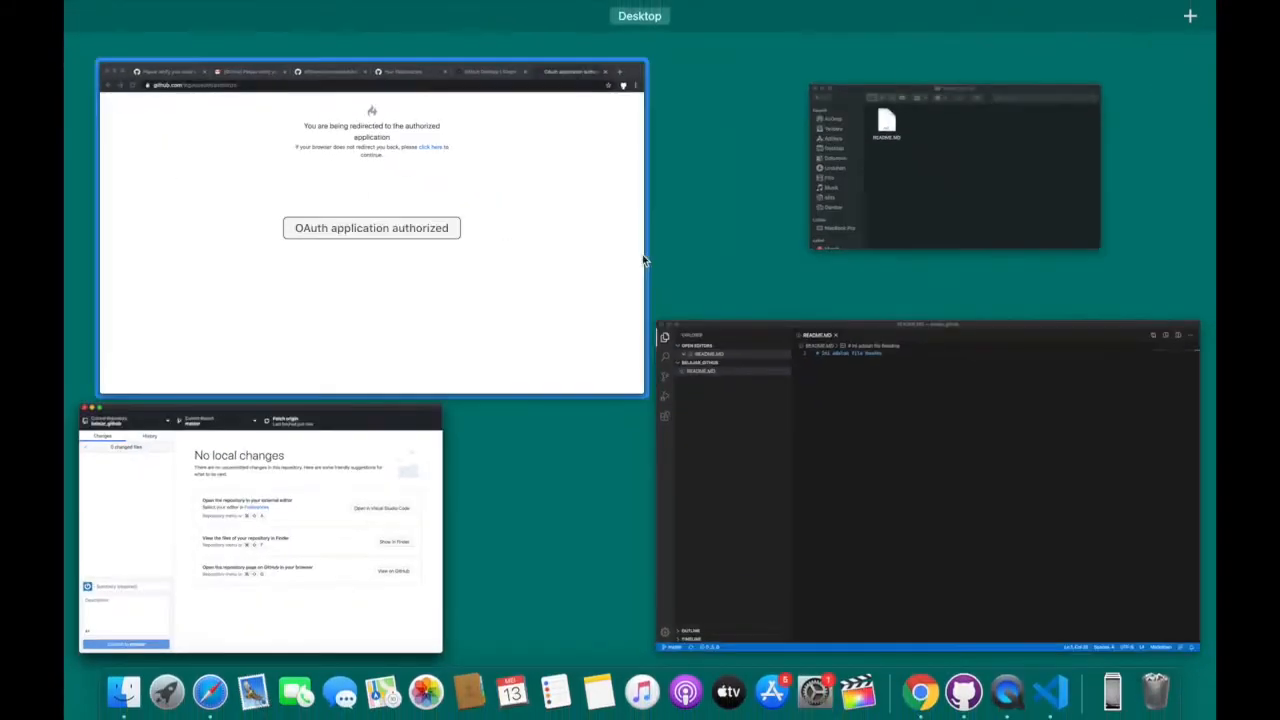
left_click(597, 226)
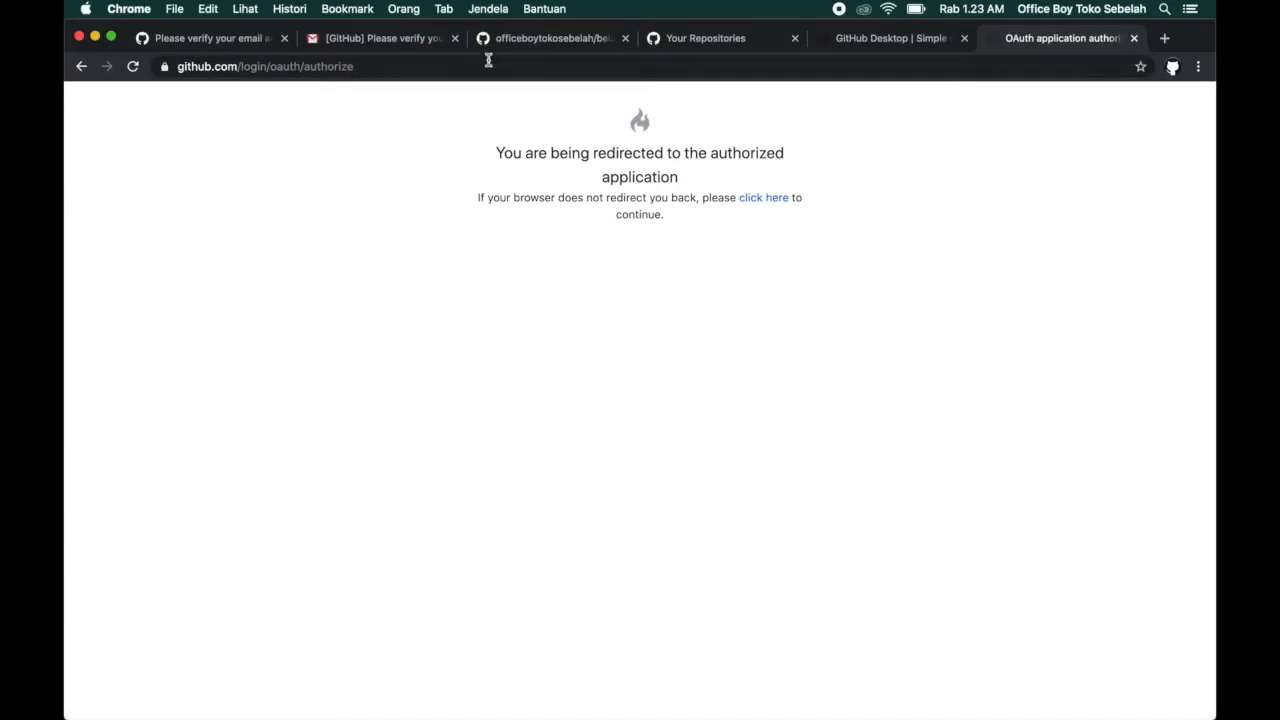
left_click(490, 37)
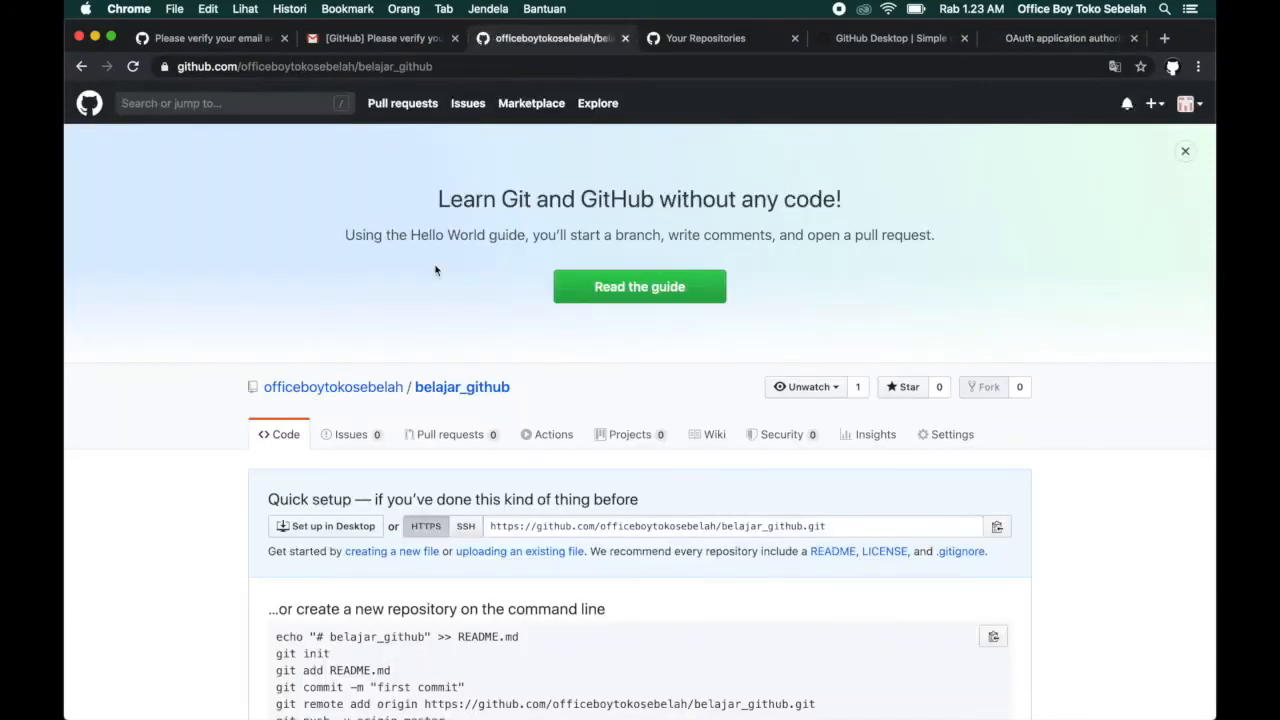
scroll(458, 205, "down", 5)
scroll(458, 205, "up", 2)
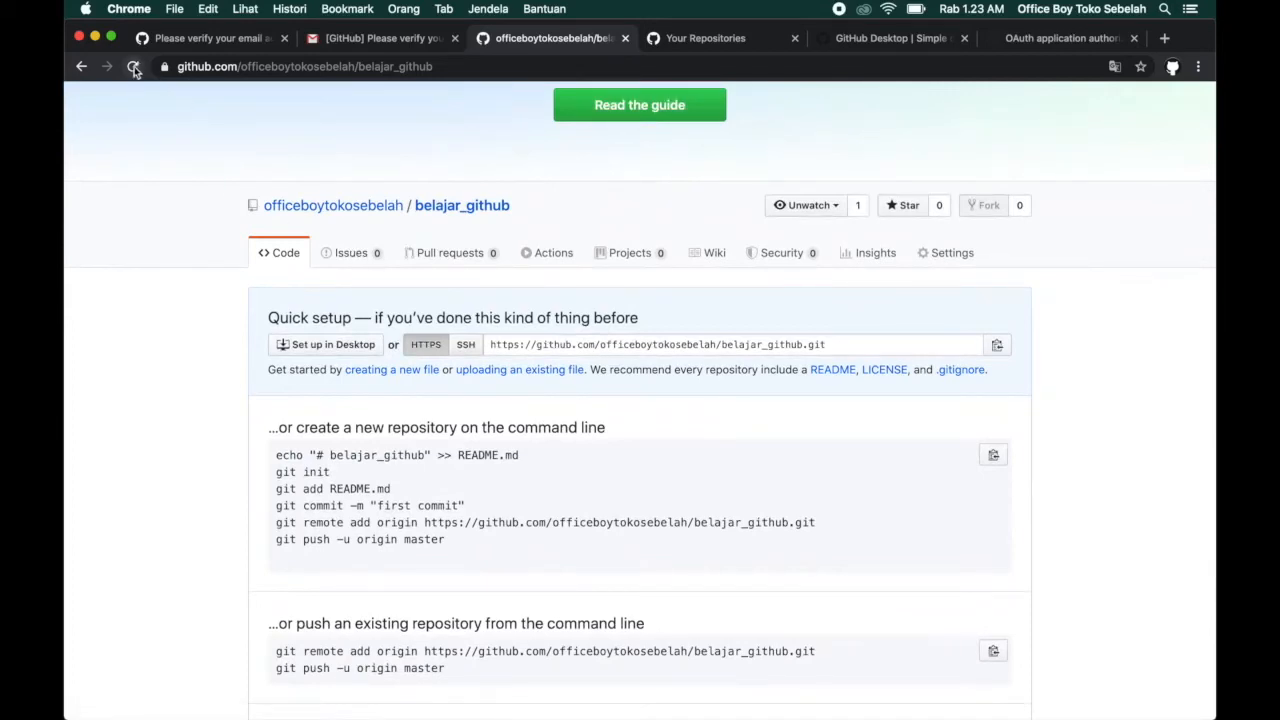
left_click(134, 67)
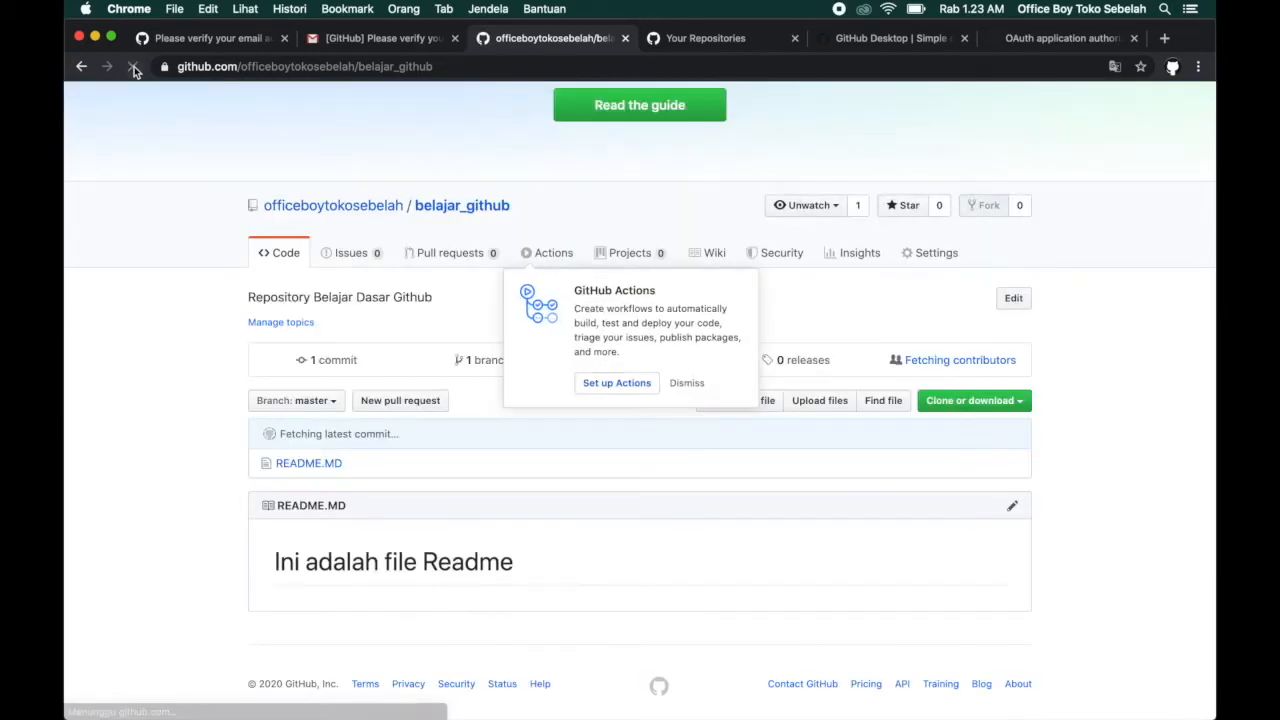
scroll(216, 483, "down", 1)
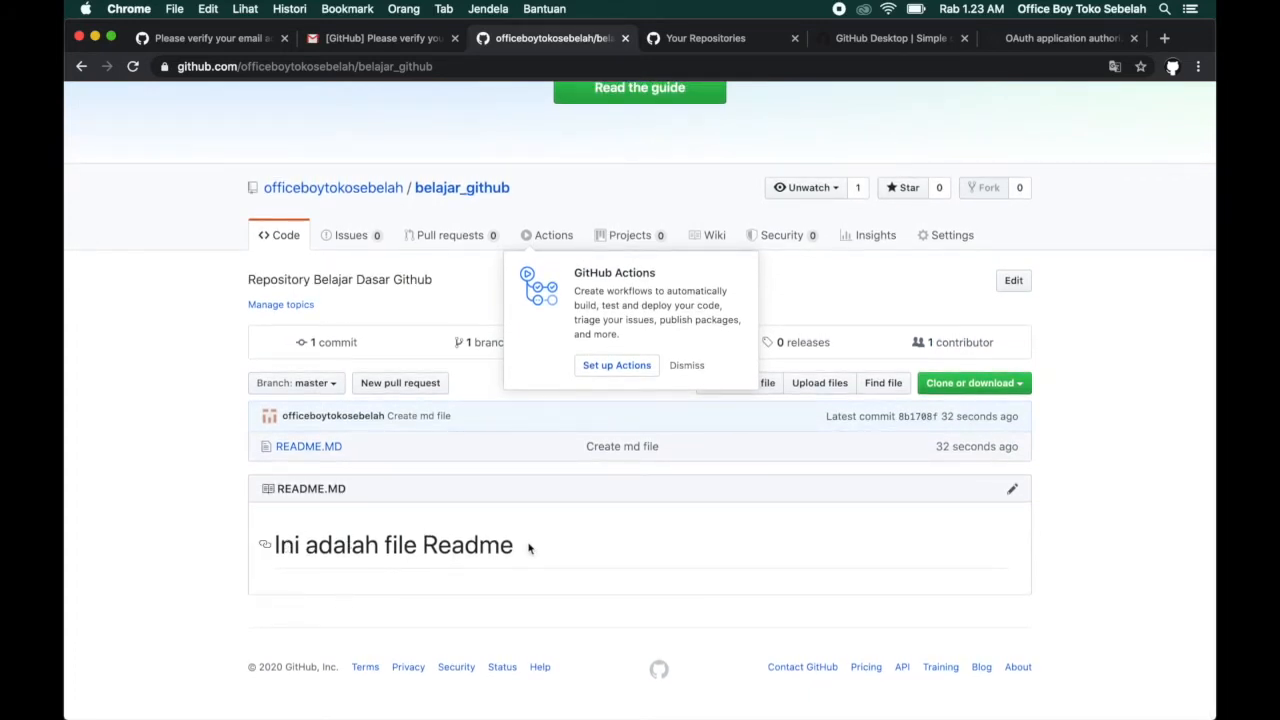
scroll(542, 551, "down", 1)
Switch to README.MD in Visual Studio Code and add the line "ini adalah sebuah file" below the heading, separated by a blank line.
key("ctrl+Up")
left_click(408, 194)
key("Return")
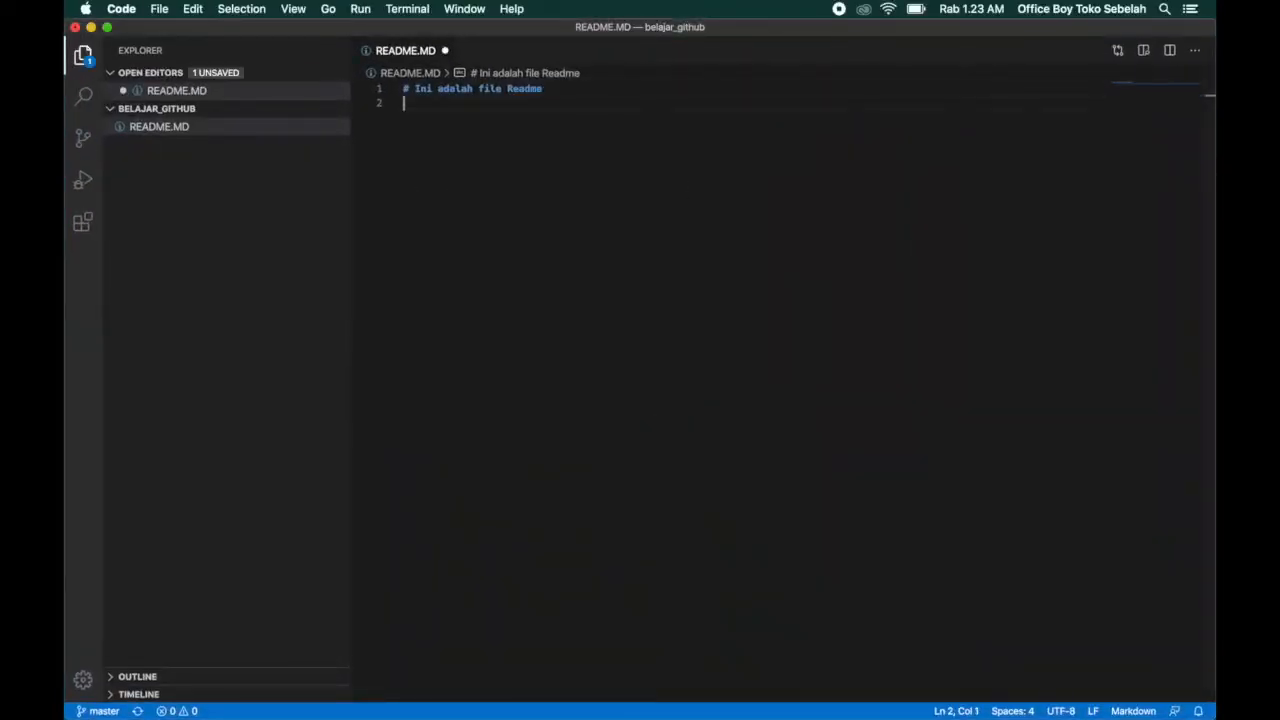
key("Return")
type("ini adalah sebuah file")
Start a new paragraph in README.MD reading "ini adalah rumus" followed by a pair of dollar signs.
key("Return")
key("Return")
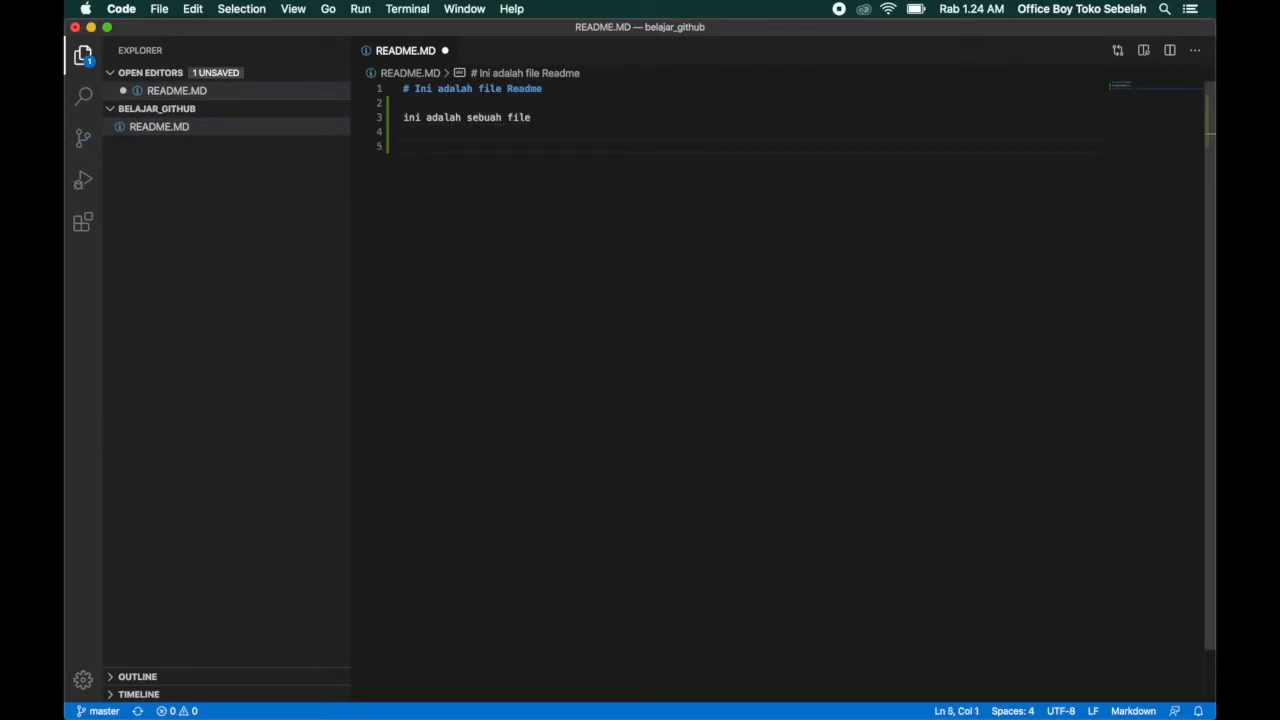
type("$$")
key("Left")
key("Left")
type("ini adalah rus")
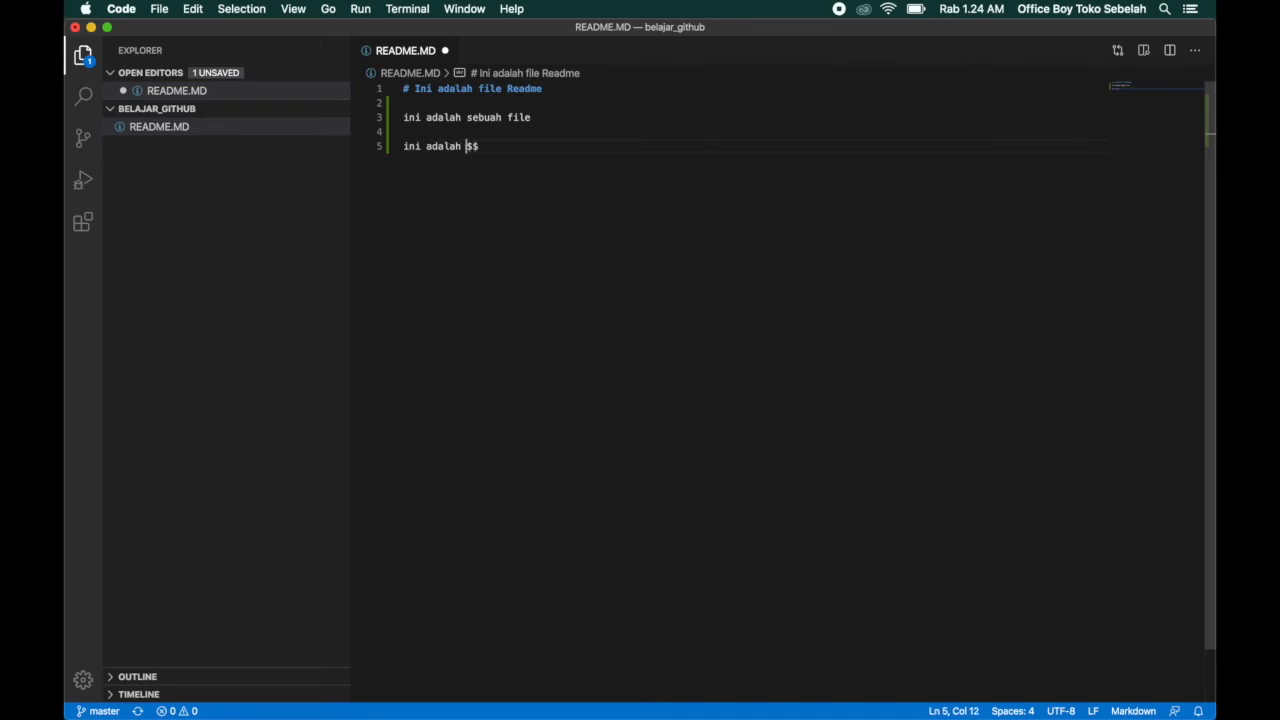
type("us")
Write the formula "(a^2 + b^2) = c^2" between the two dollar signs and save README.MD.
key("Right")
key("Left")
type("(a^2")
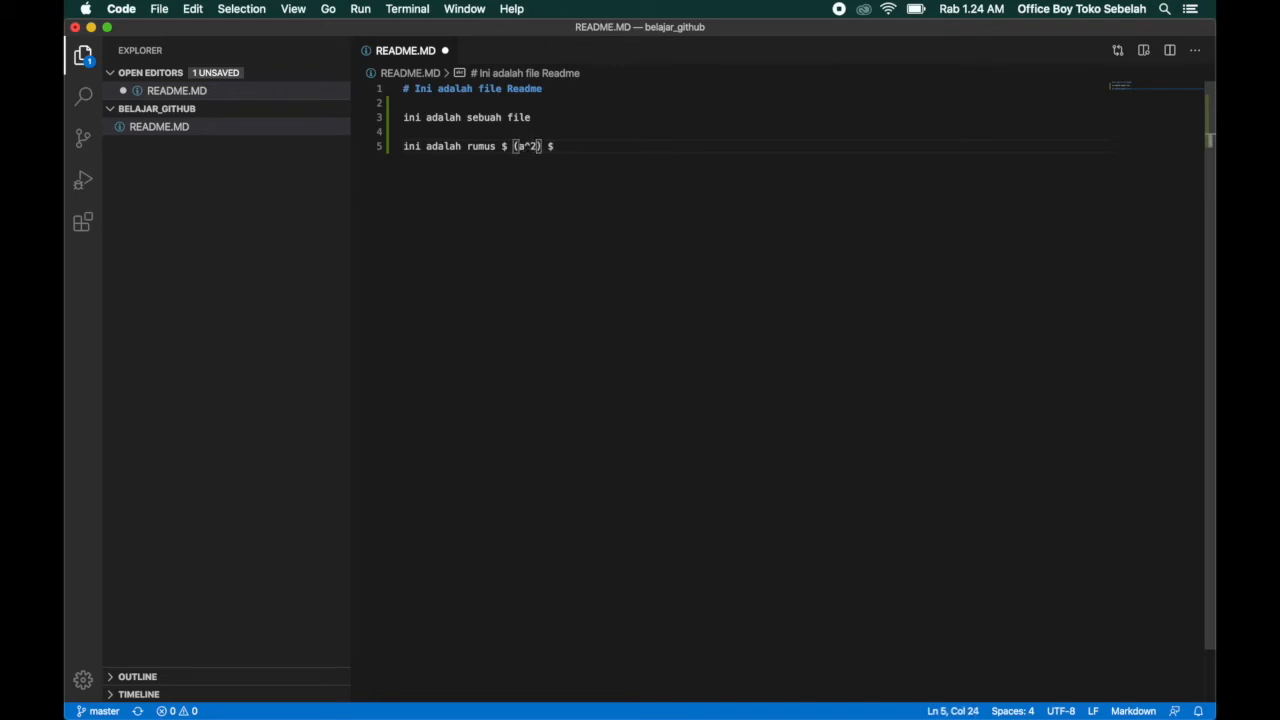
type(" + b^2")
key("Right")
type("= c^2")
key("super+s")
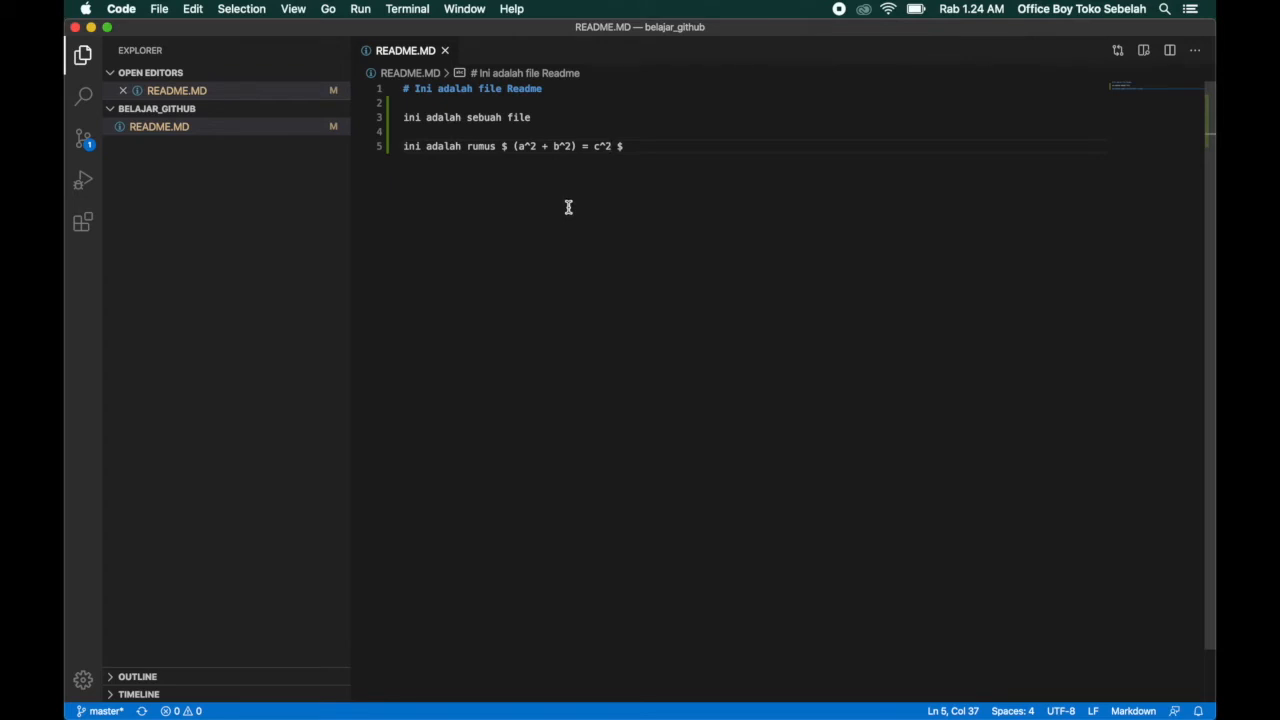
Switch to GitHub Desktop, commit the README.MD changes to master with the summary "Menambahkan rumus" and push them to origin.
key("ctrl+Up")
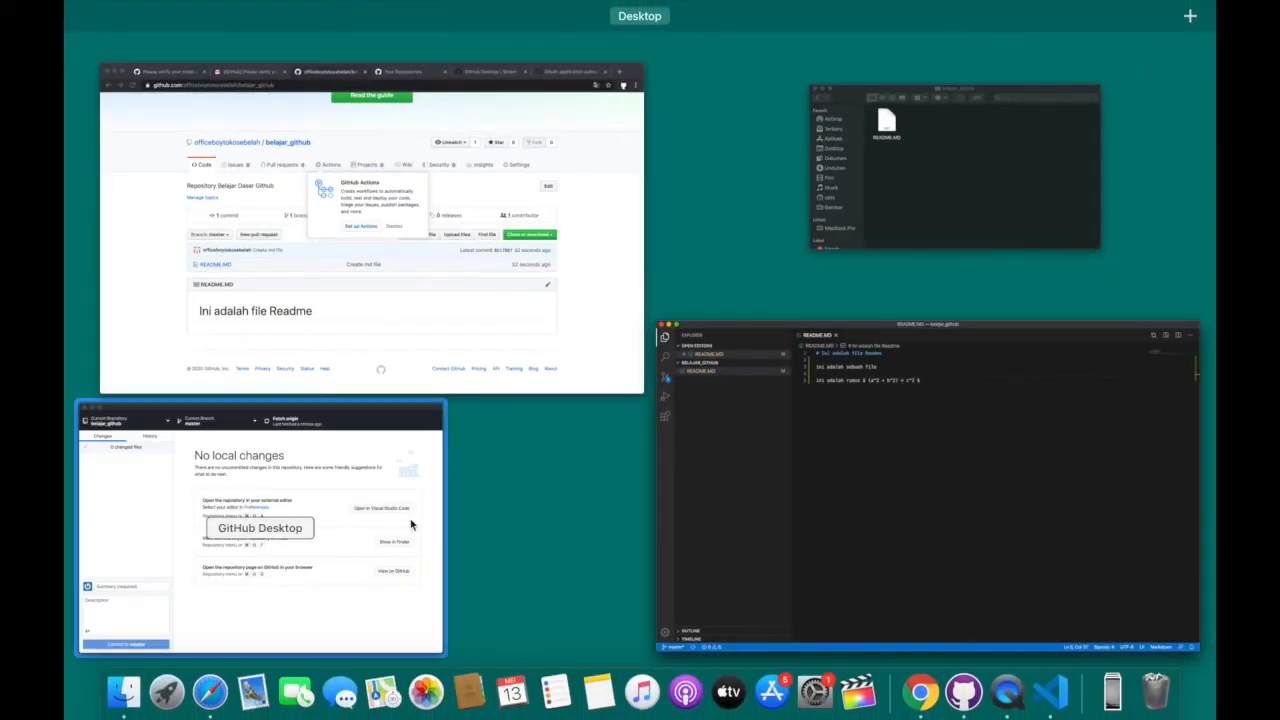
left_click(338, 531)
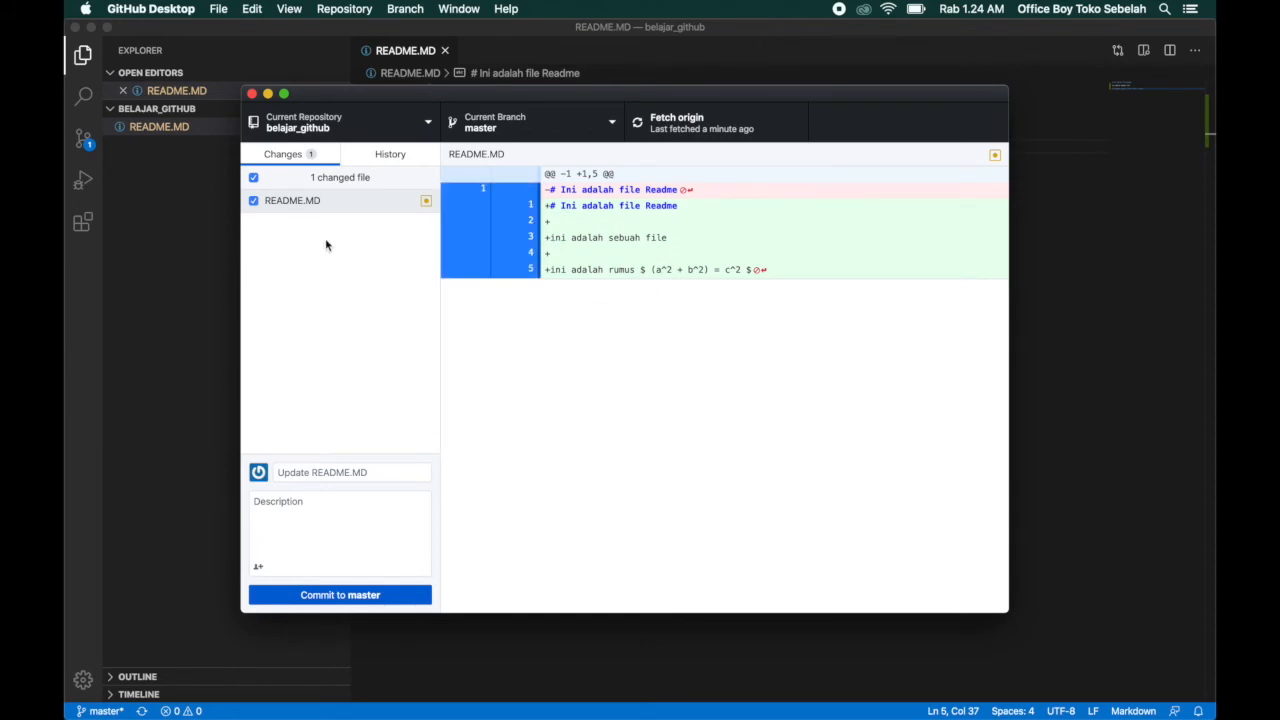
left_click(345, 470)
type("Menambahkan rumus")
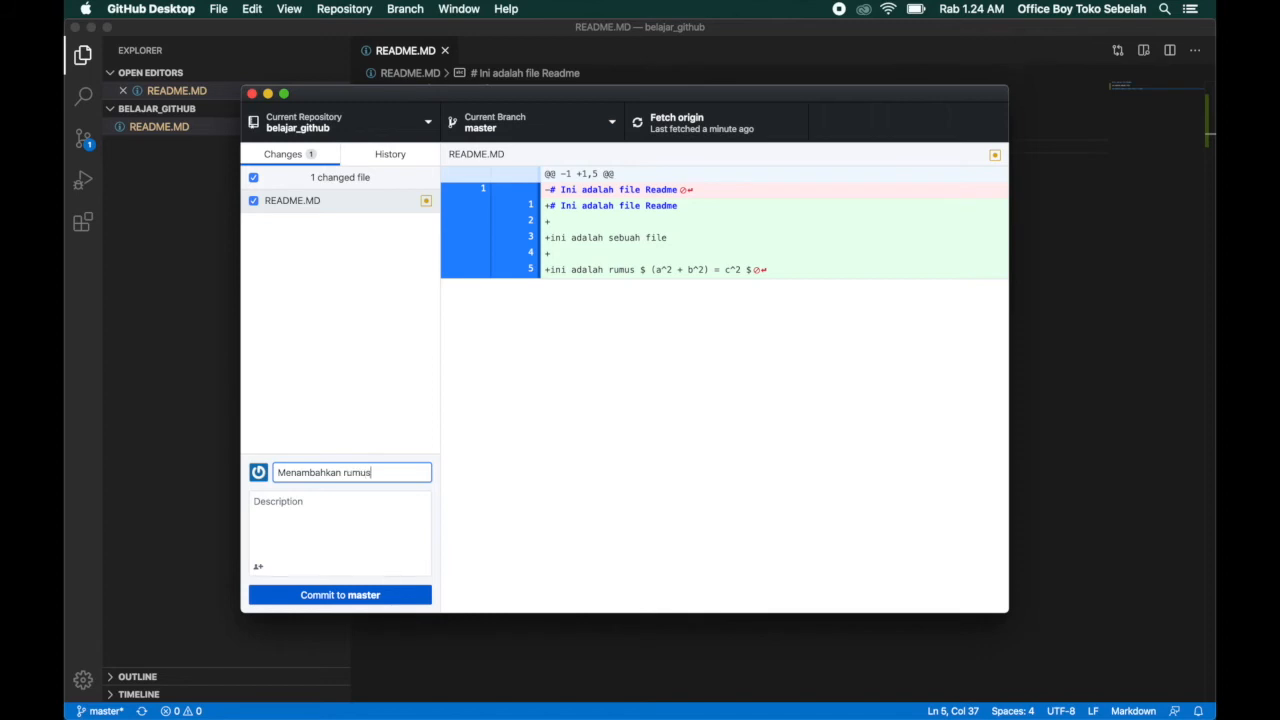
left_click(339, 591)
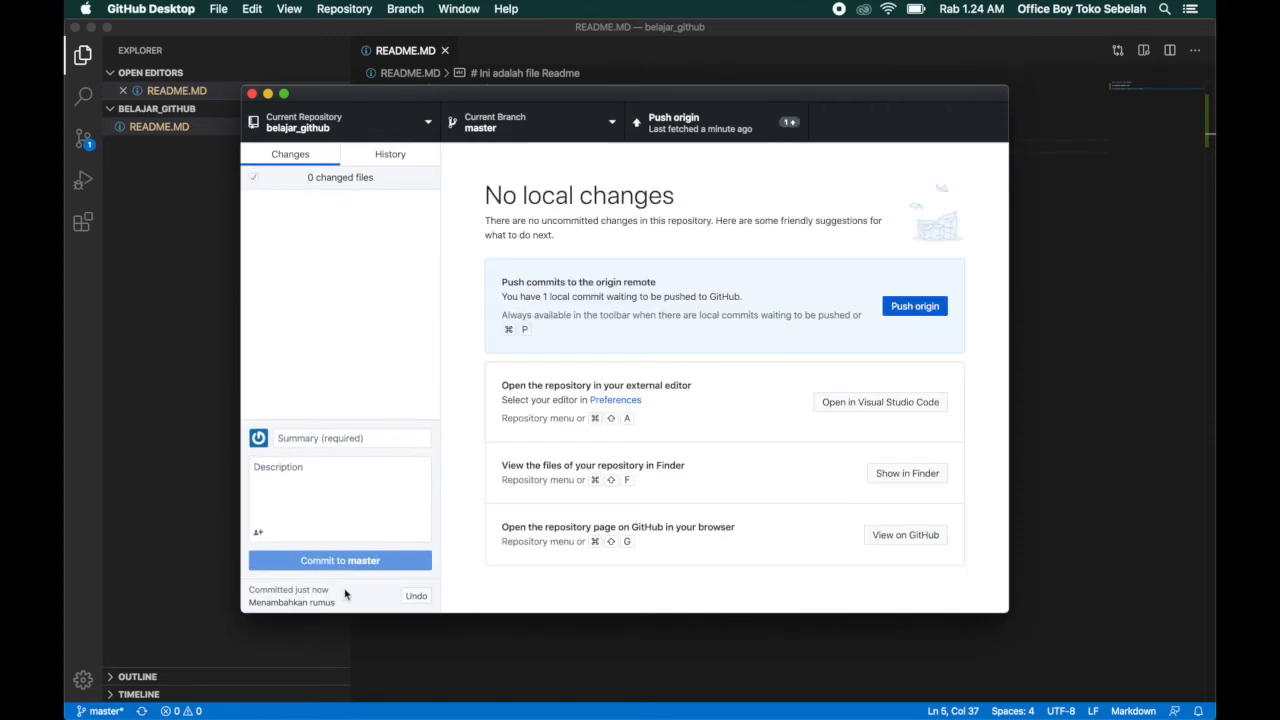
left_click(714, 117)
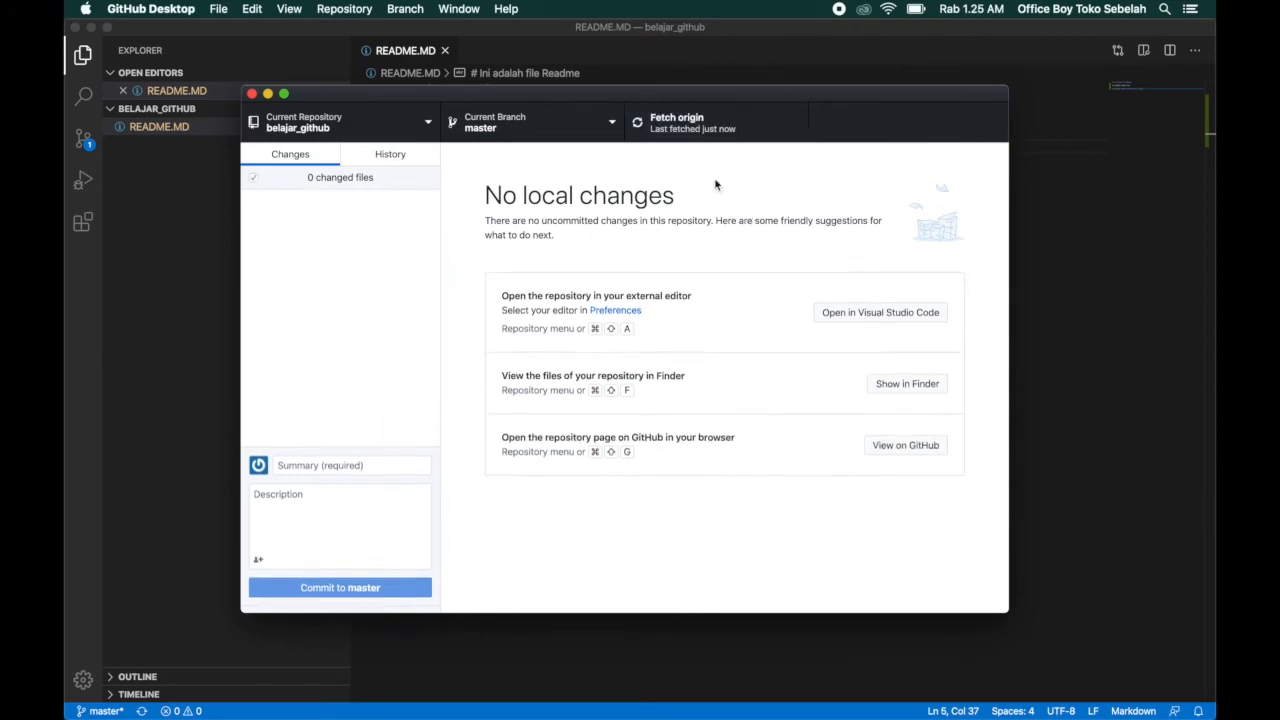
Switch to Chrome, reload the belajar_github repository page and examine how the formula line in README.MD is rendered.
key("ctrl+Up")
left_click(337, 58)
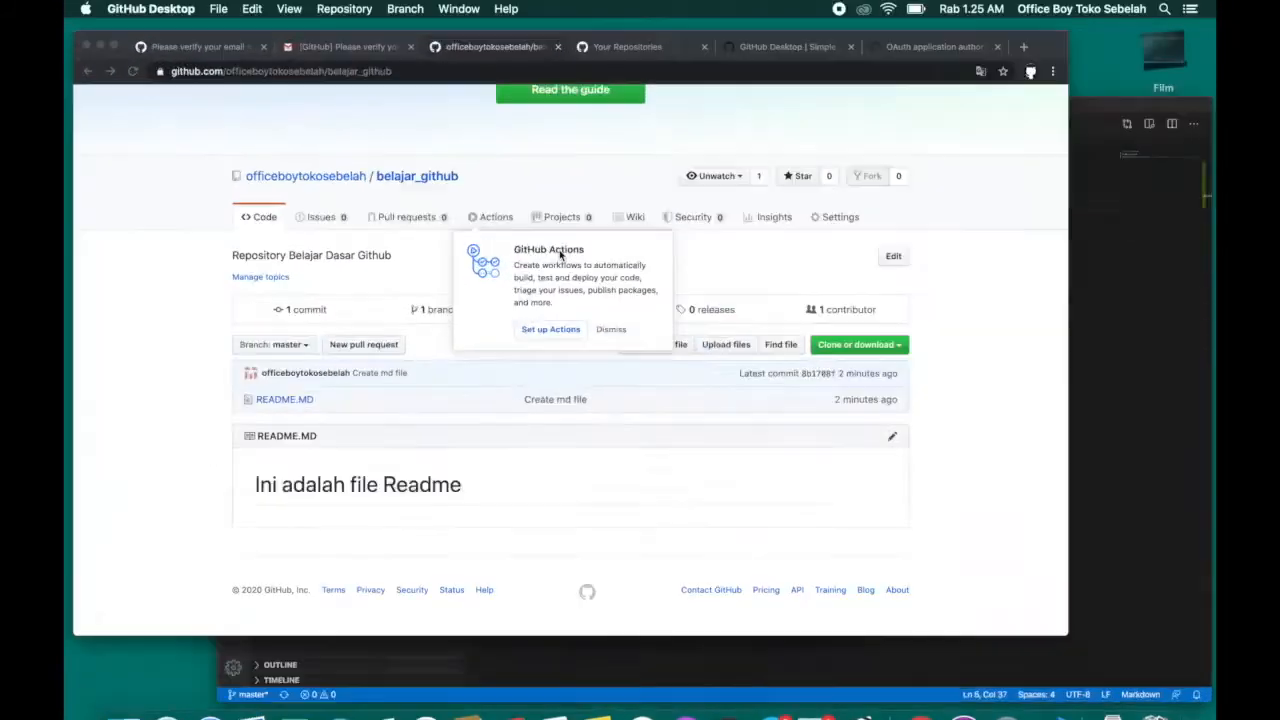
left_click(133, 67)
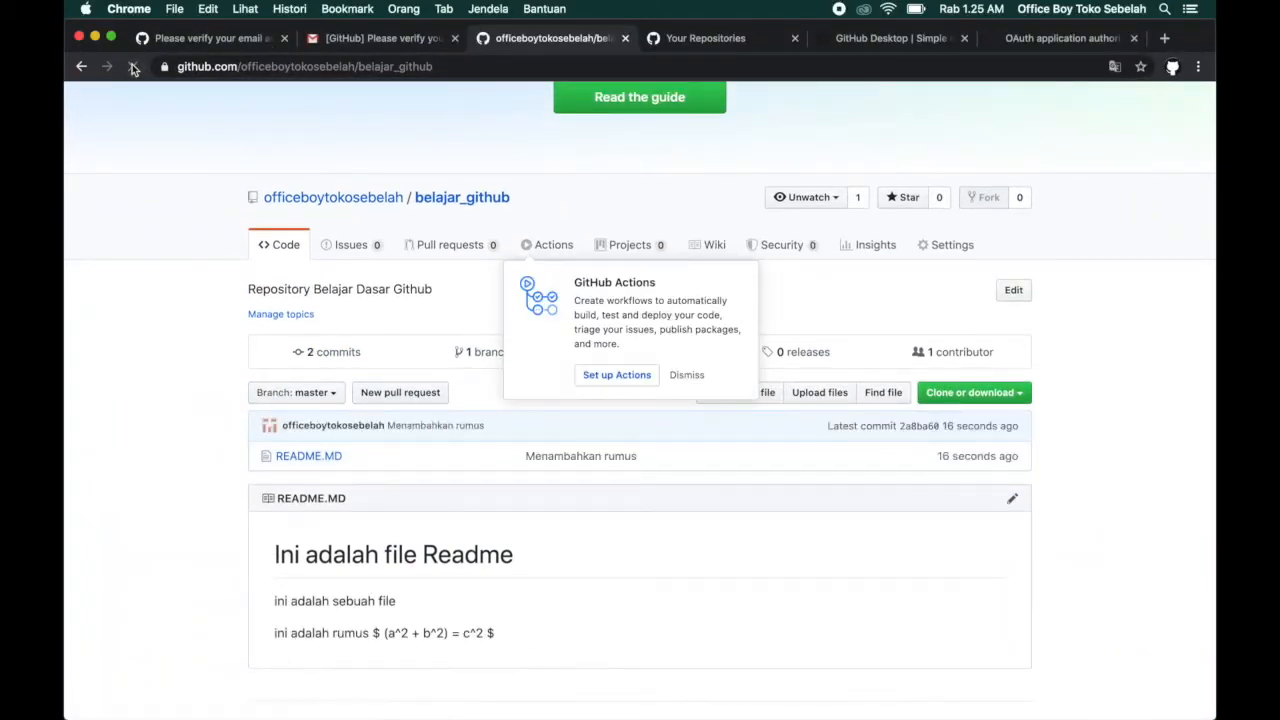
scroll(398, 566, "down", 2)
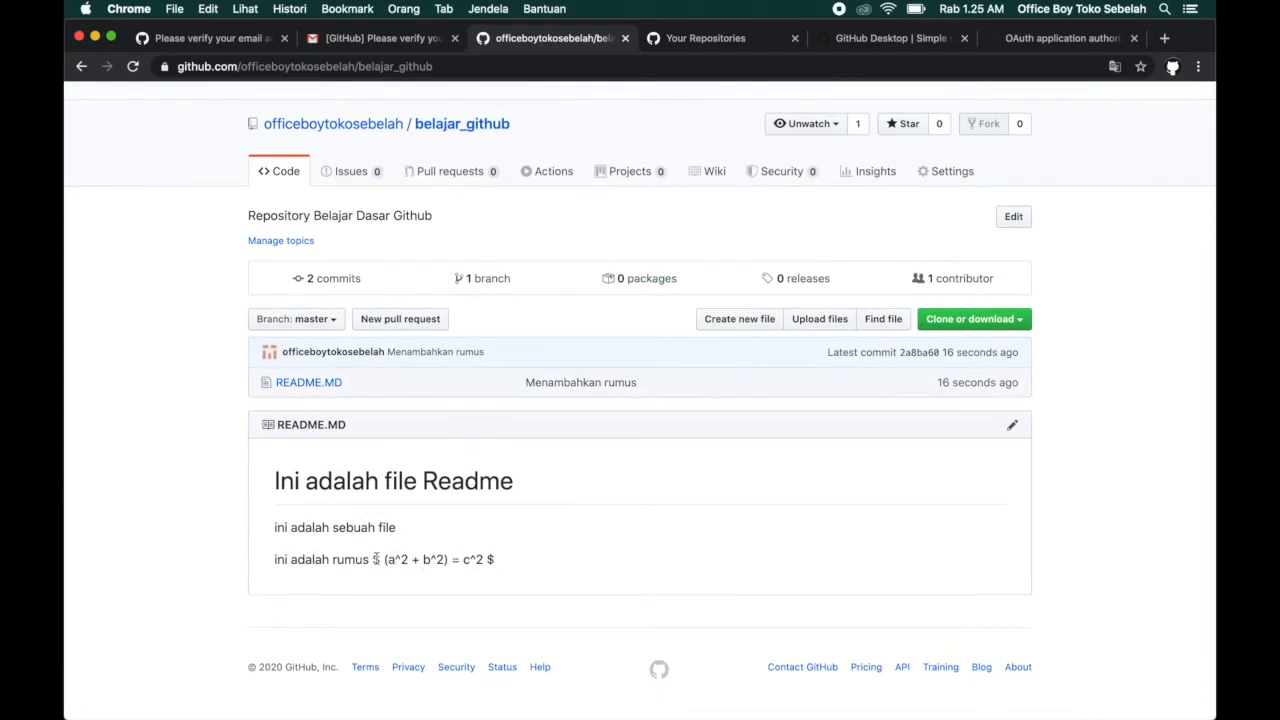
left_click_drag(372, 559, 380, 559)
left_click_drag(485, 559, 503, 565)
left_click(376, 558)
Return to README.MD in Visual Studio Code and save the file.
key("ctrl+Up")
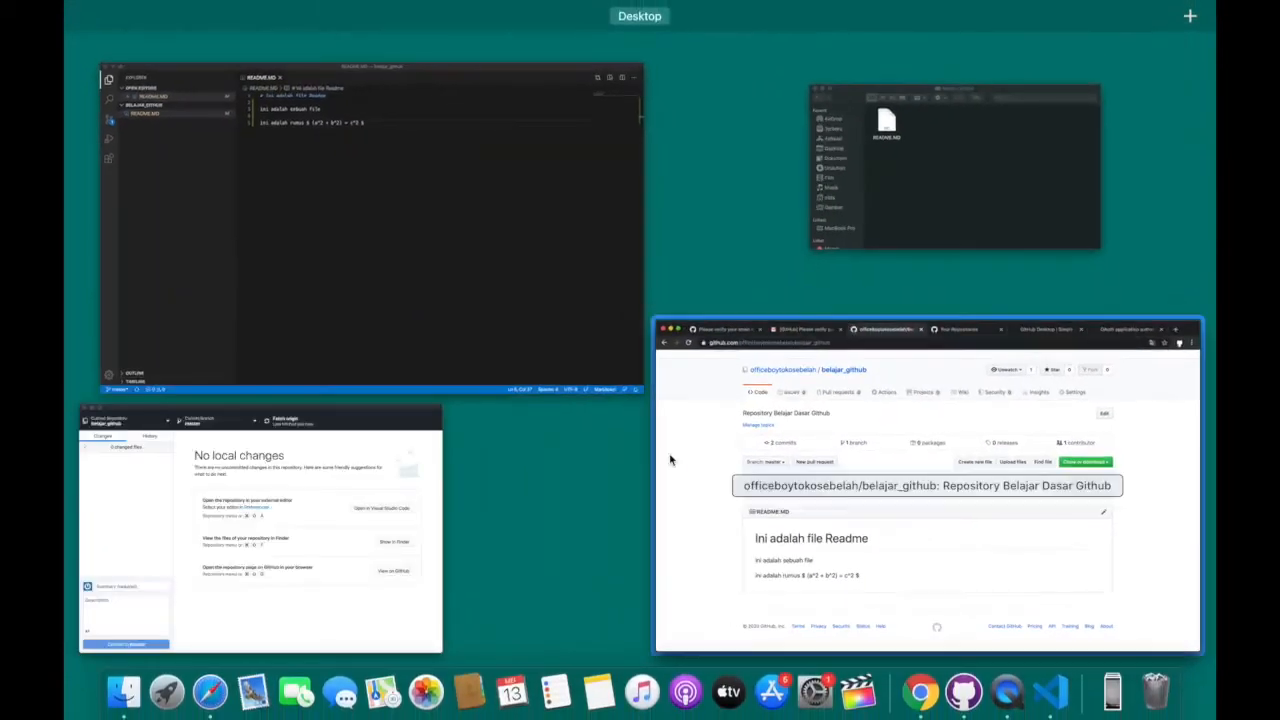
left_click(523, 286)
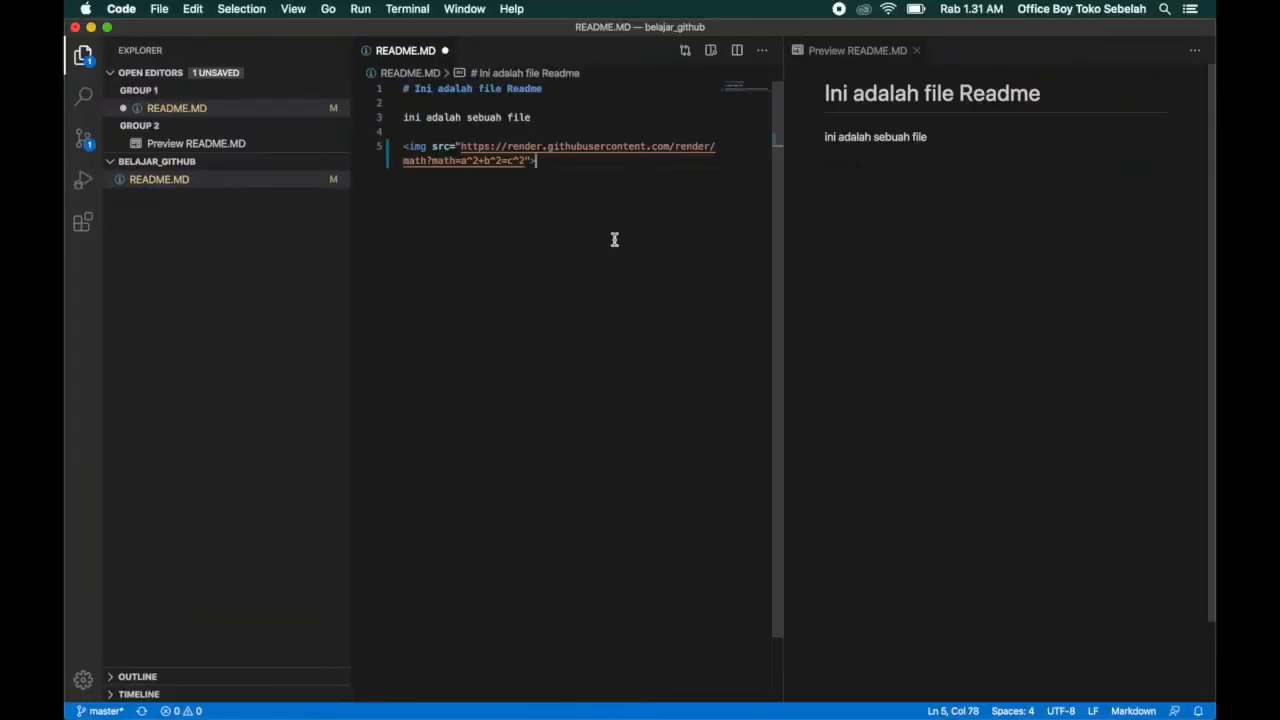
key("super+s")
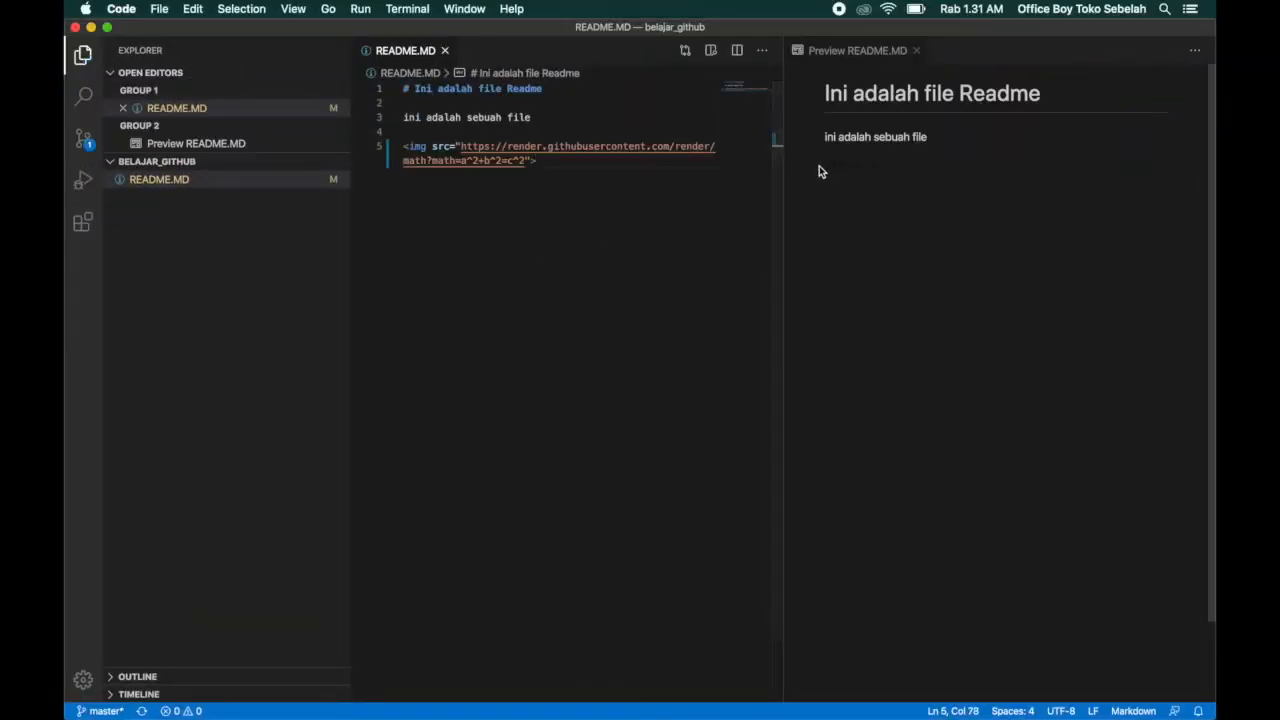
Check the README.MD preview below the line "ini adalah sebuah file" for the formula image.
left_click_drag(820, 169, 890, 173)
left_click(889, 172)
left_click(563, 263)
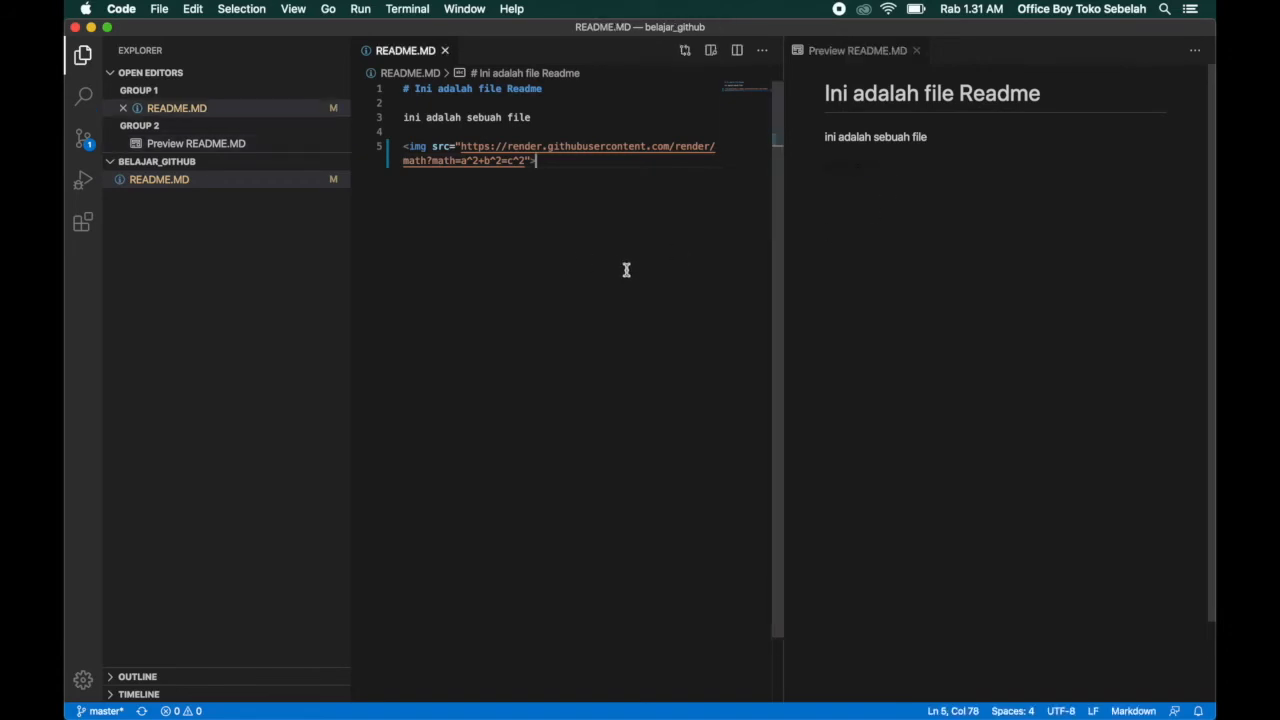
Switch to GitHub Desktop and examine the pending README.MD change that replaces the formula line with an img tag.
key("ctrl+Up")
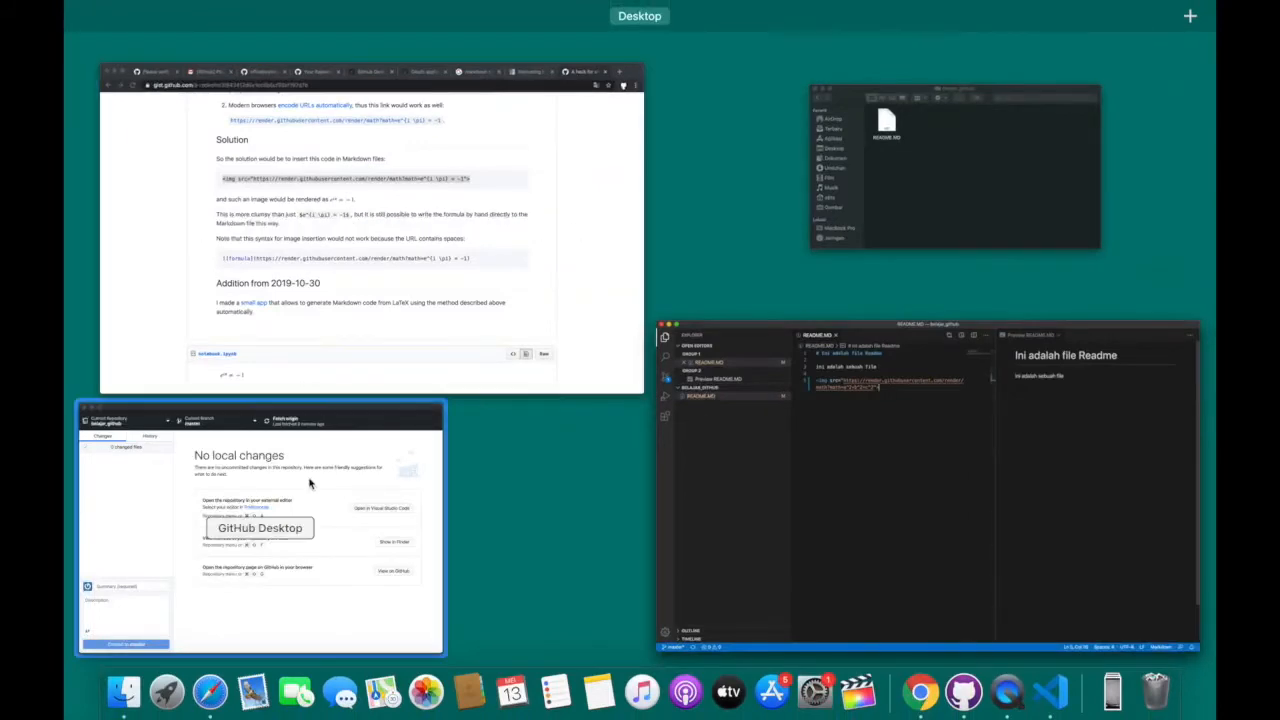
left_click(371, 526)
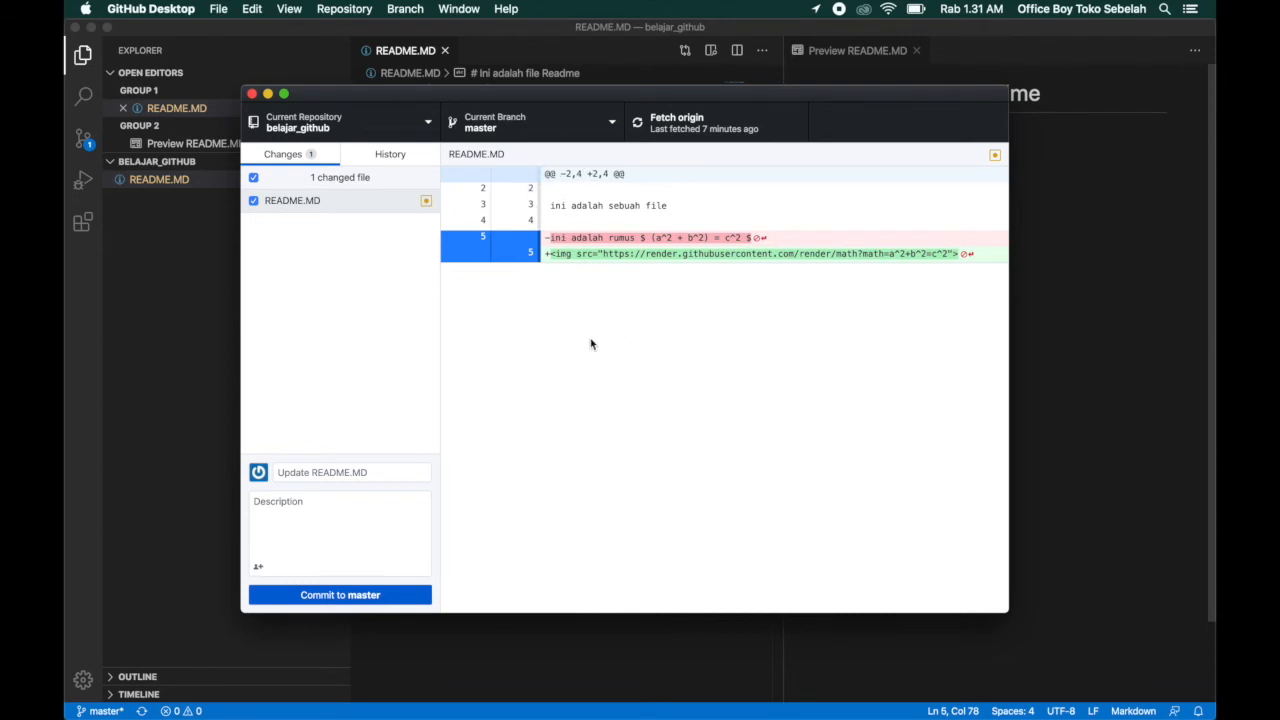
left_click(410, 207)
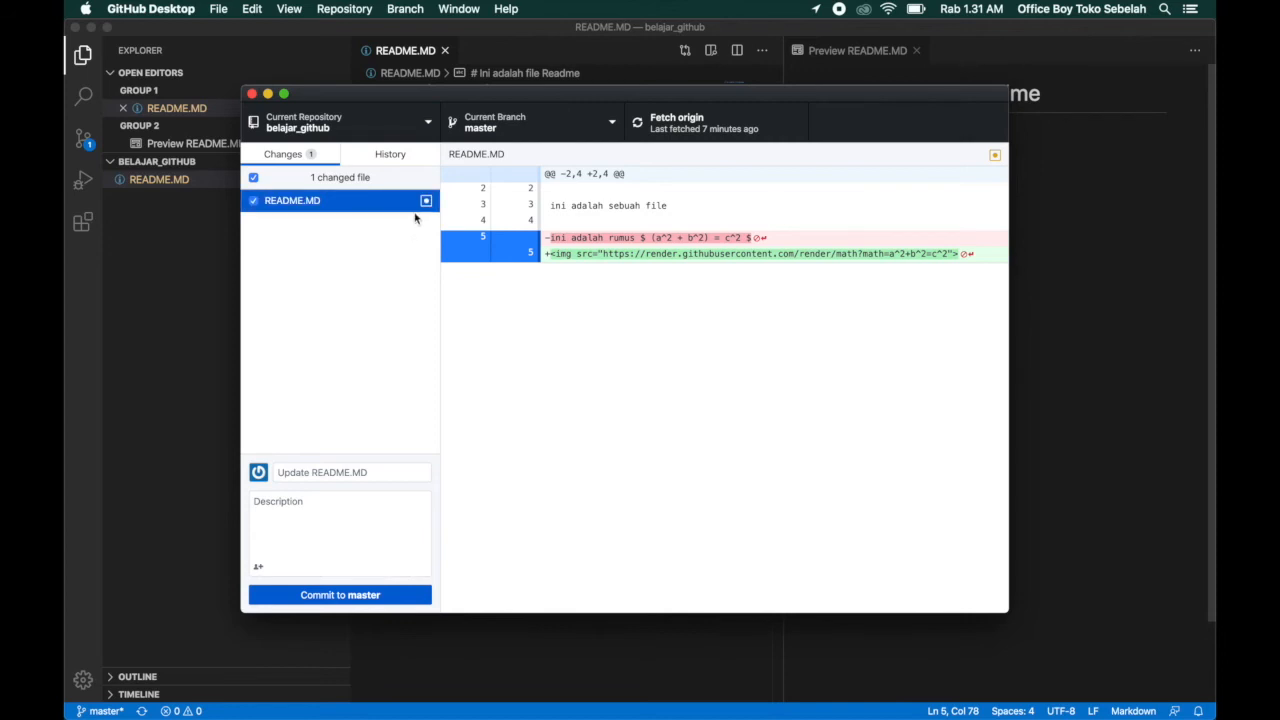
Commit the README.MD change to master with the summary "benerin rumus" and push it to origin.
left_click(337, 474)
type("benerin rumus")
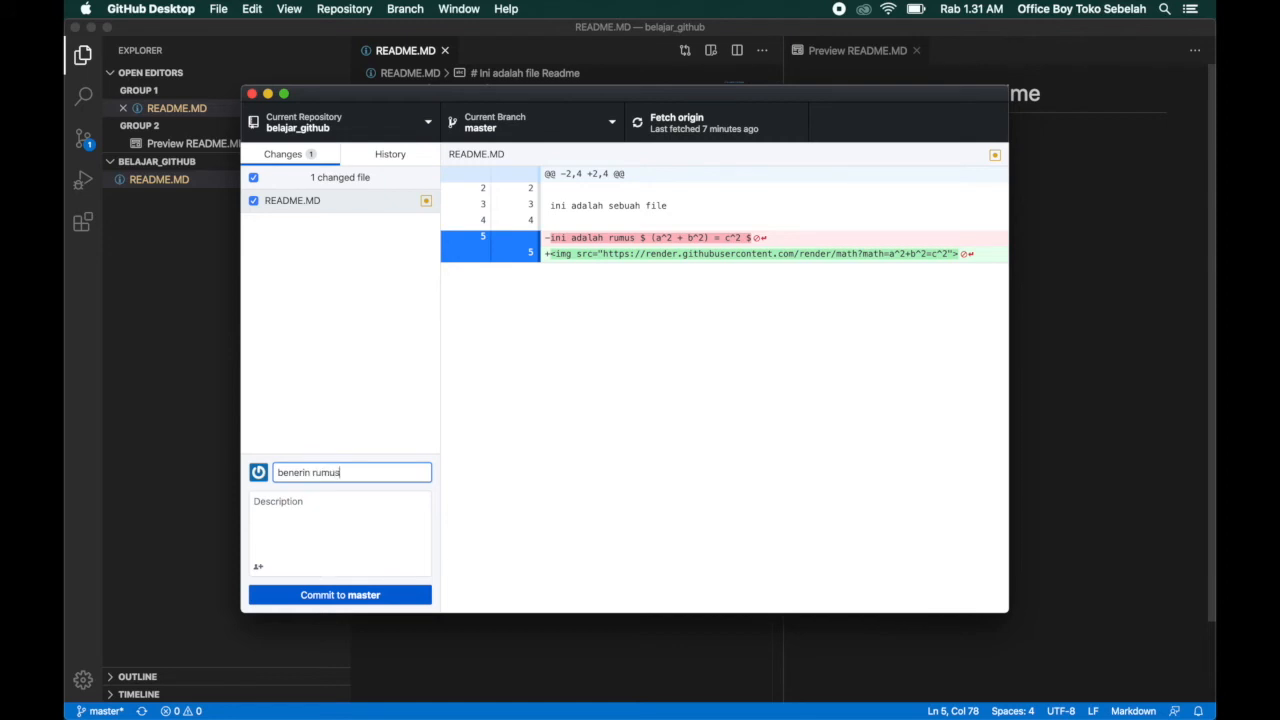
left_click(359, 590)
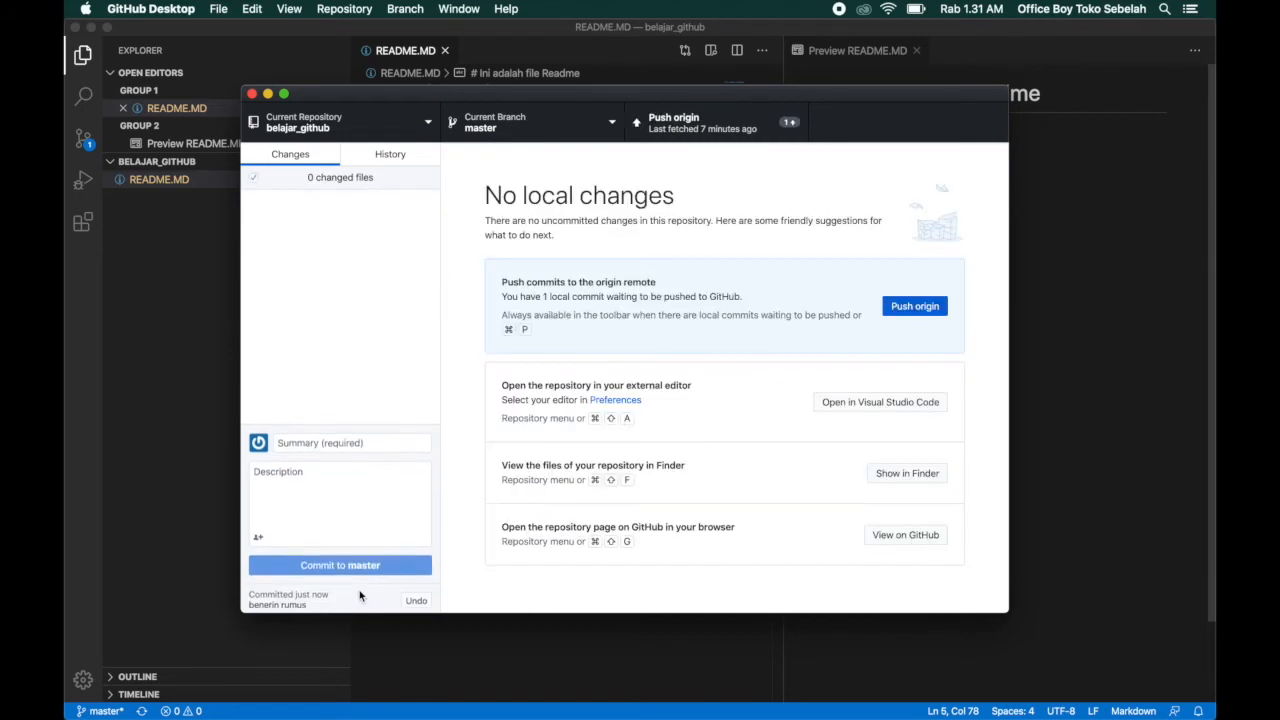
left_click(723, 128)
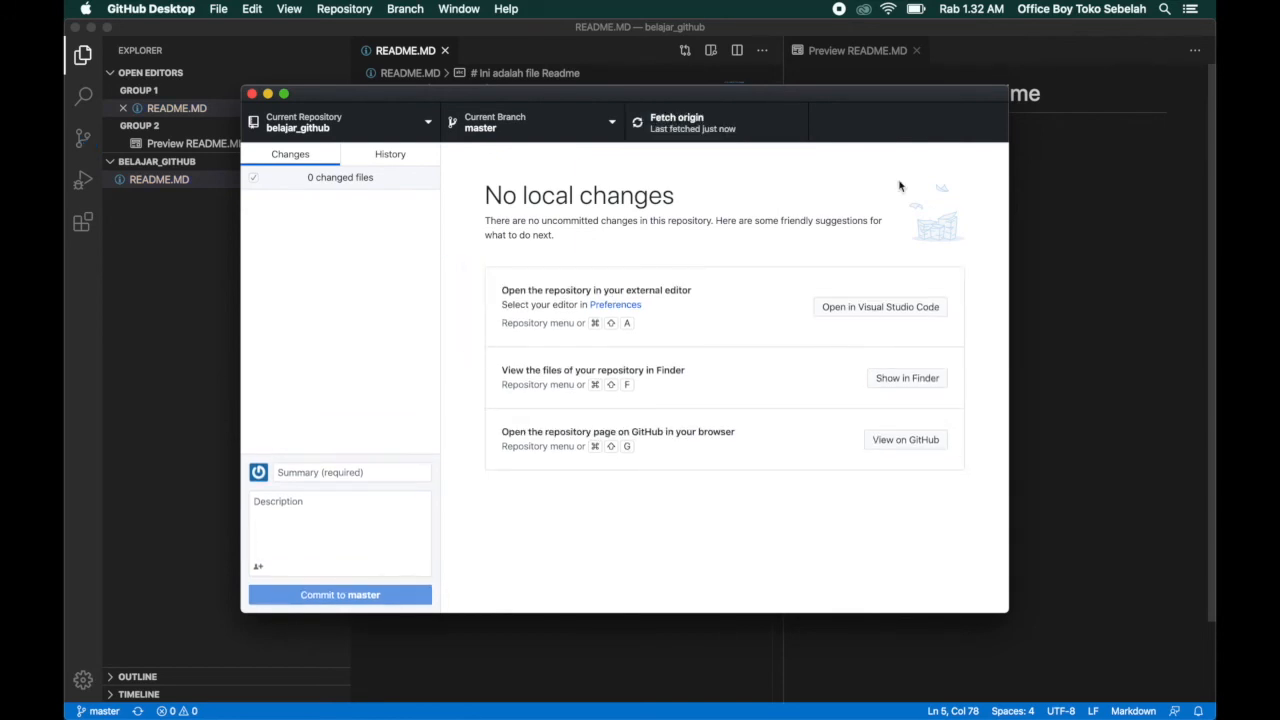
Switch to Chrome and reload the belajar_github repository page to check how the formula in README.MD is rendered.
key("ctrl+Up")
left_click(452, 210)
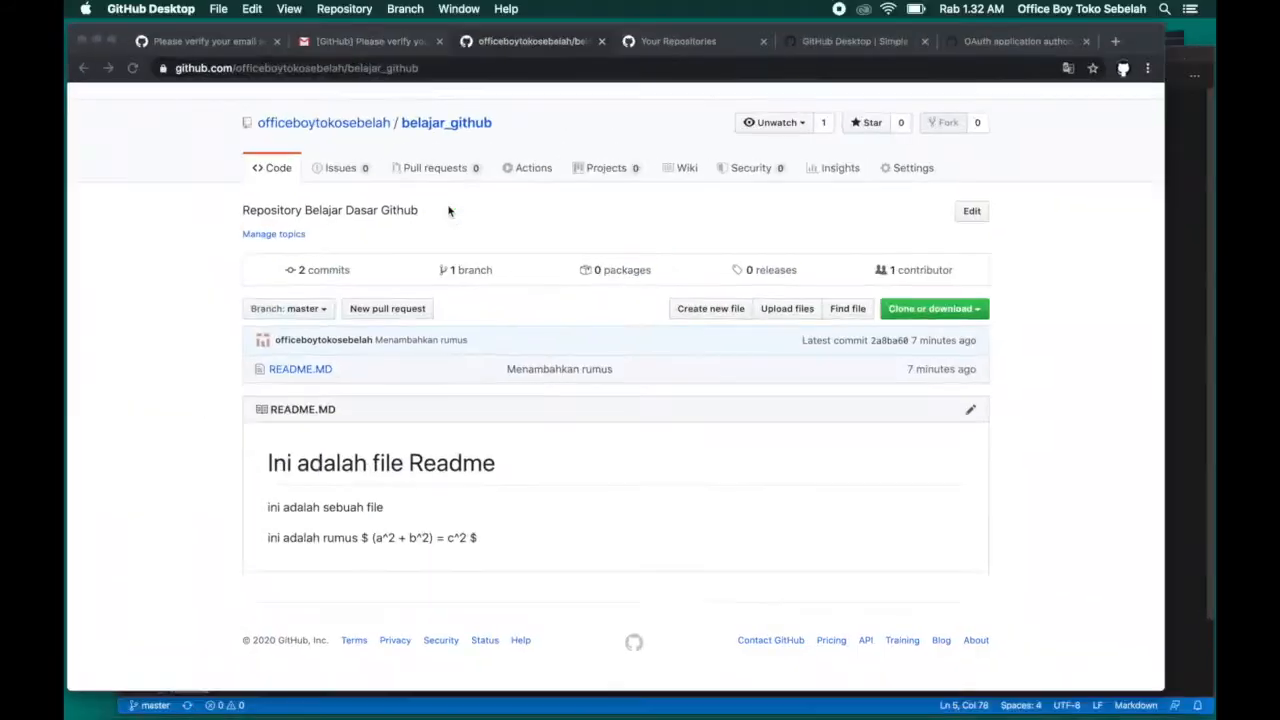
left_click(133, 67)
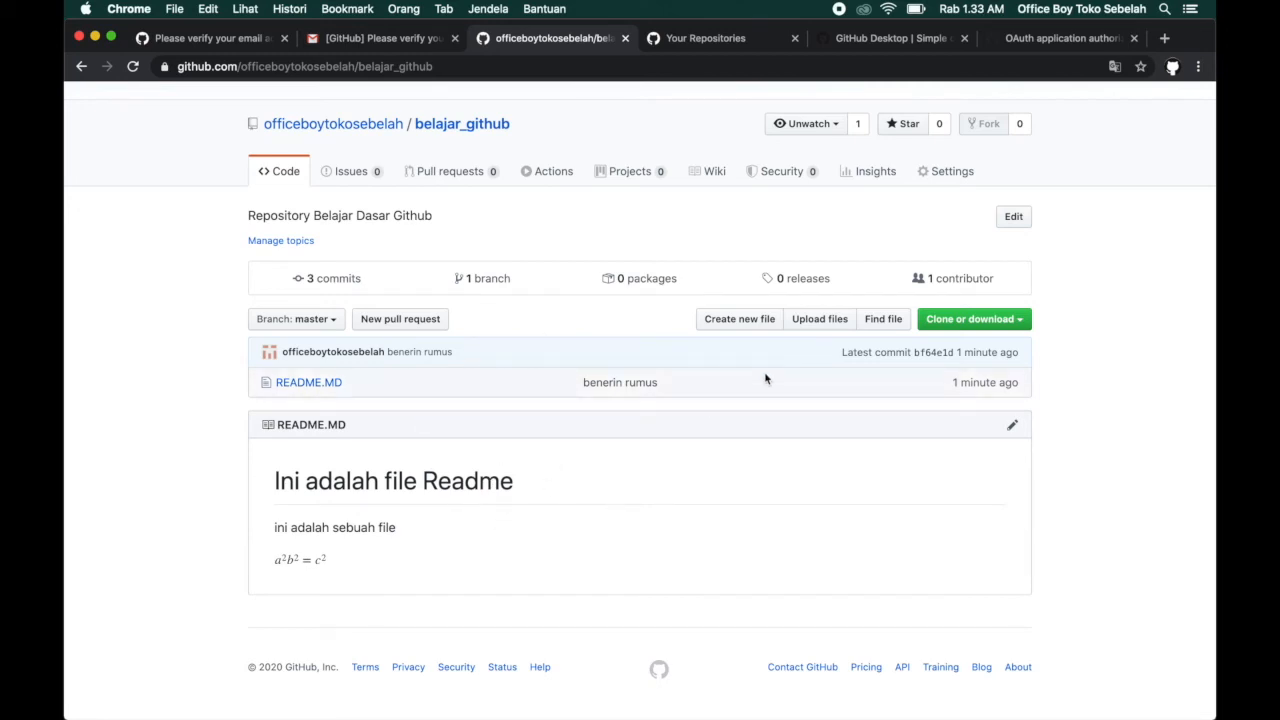
Start a new file in the belajar_github repository with the path folder/contoh.md.
left_click(739, 320)
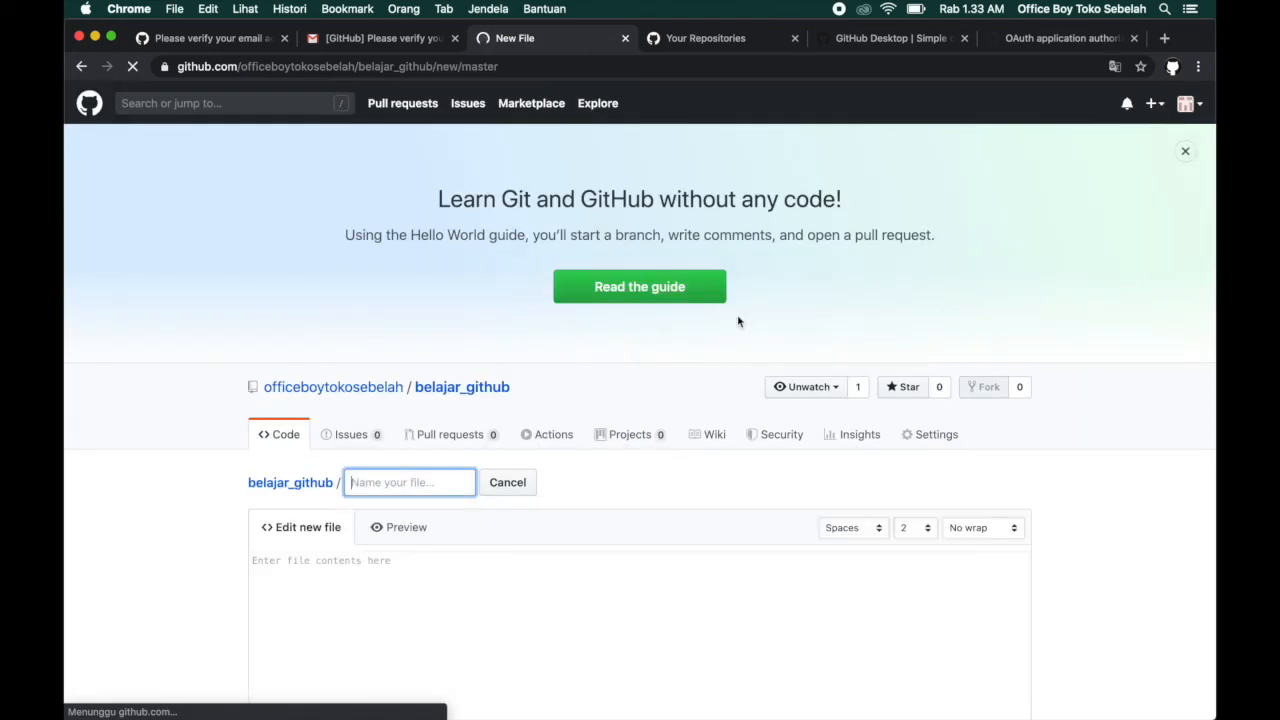
scroll(594, 486, "down", 3)
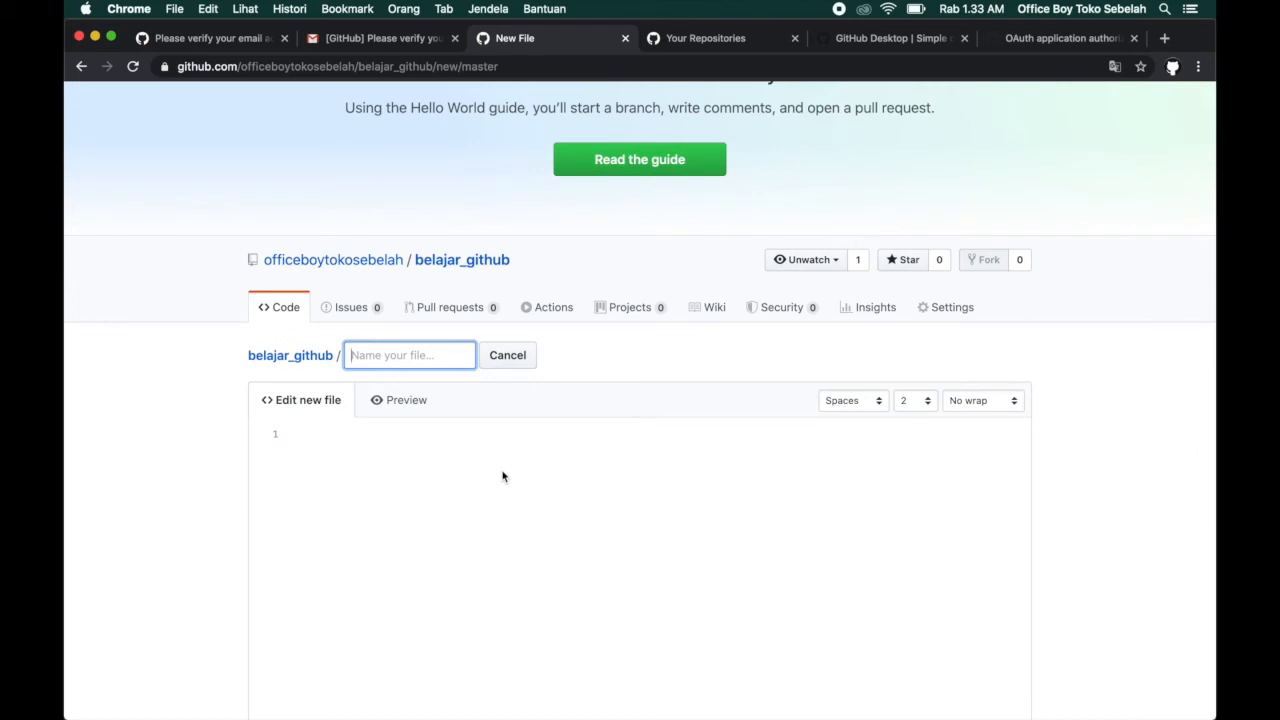
type("contoh")
key("super+a")
key("BackSpace")
type("folder/contoh.md")
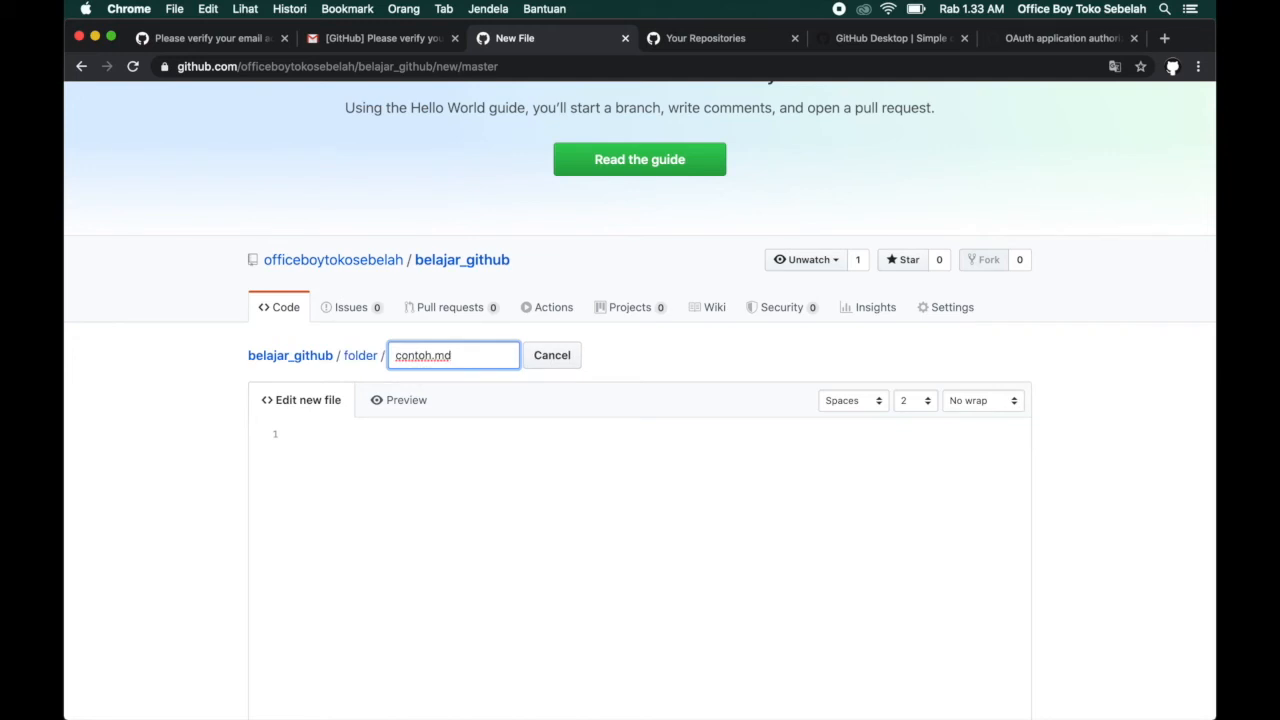
Enter "sesuatuw" as the content of contoh.md and commit the new file directly to the master branch.
left_click(554, 388)
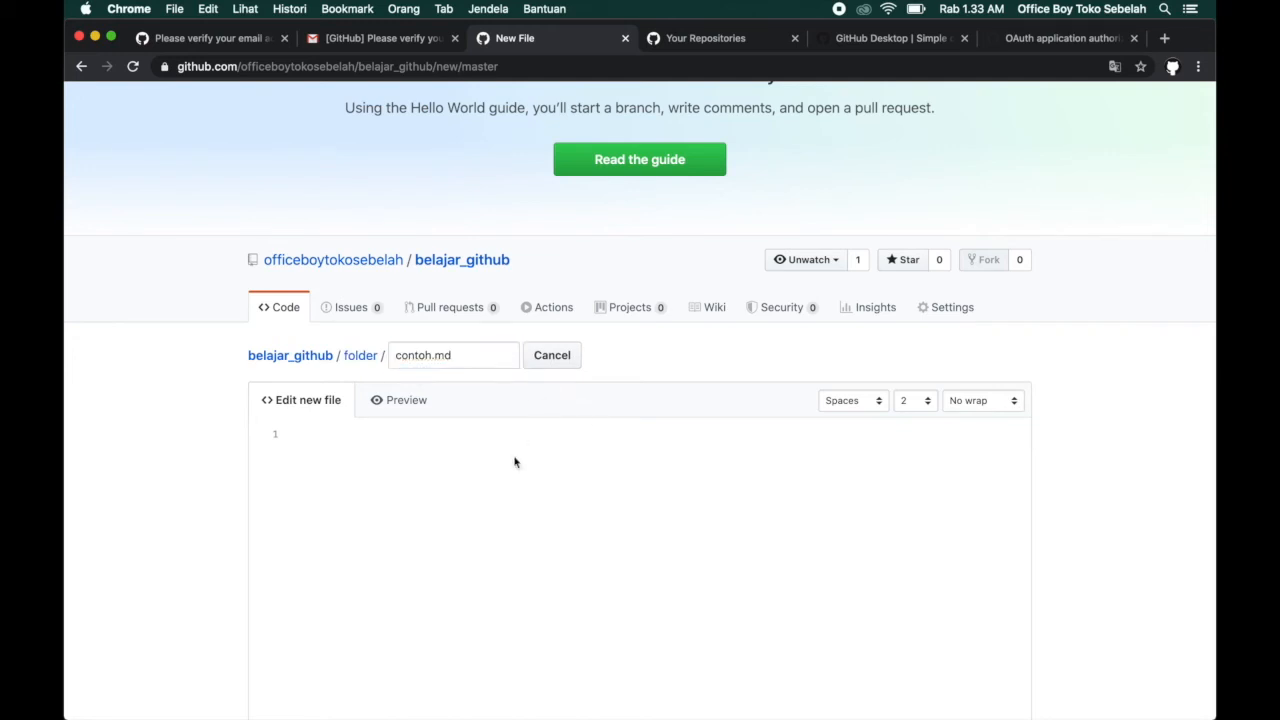
left_click(515, 458)
scroll(515, 458, "down", 1)
scroll(515, 462, "down", 2)
type("sesuatuw")
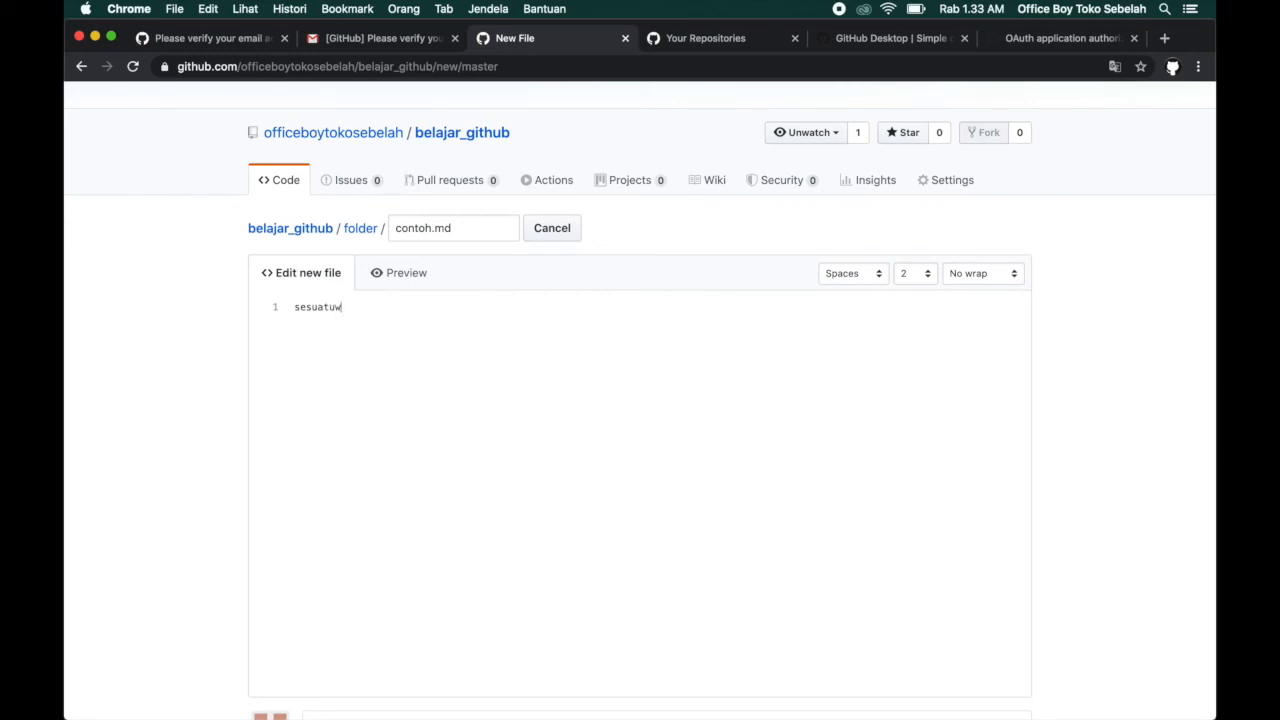
scroll(563, 457, "down", 5)
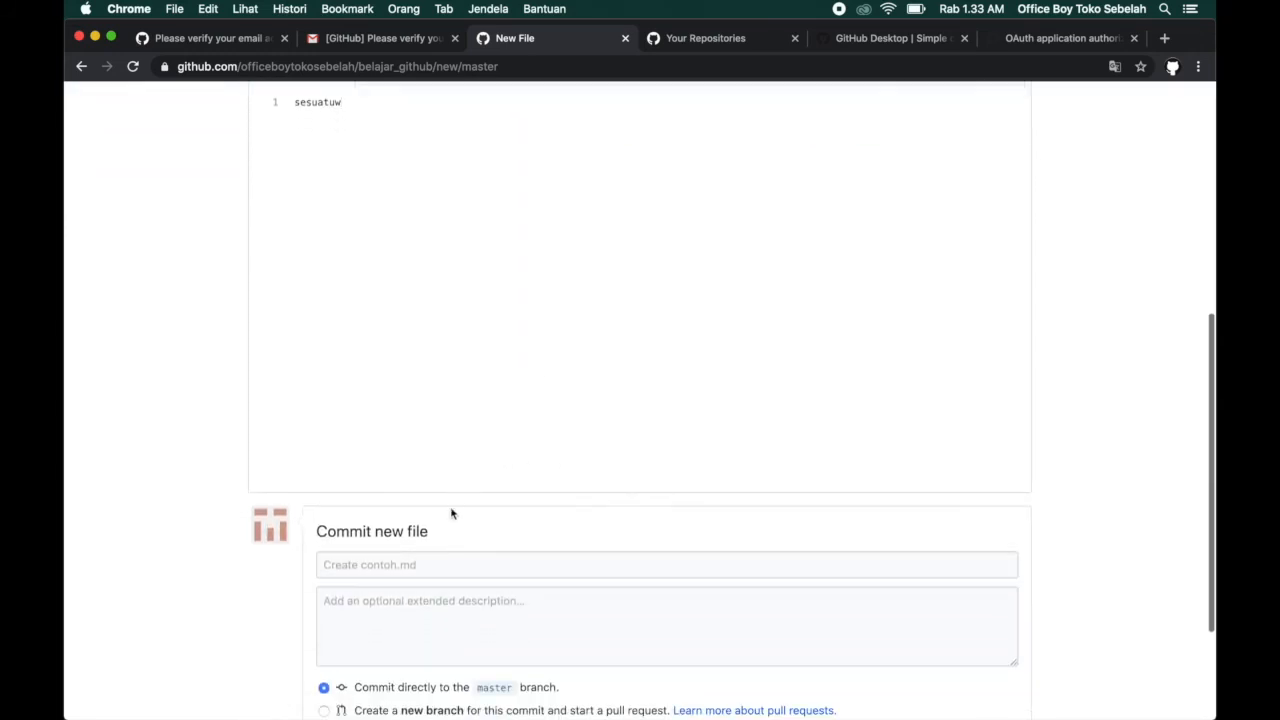
left_click(337, 580)
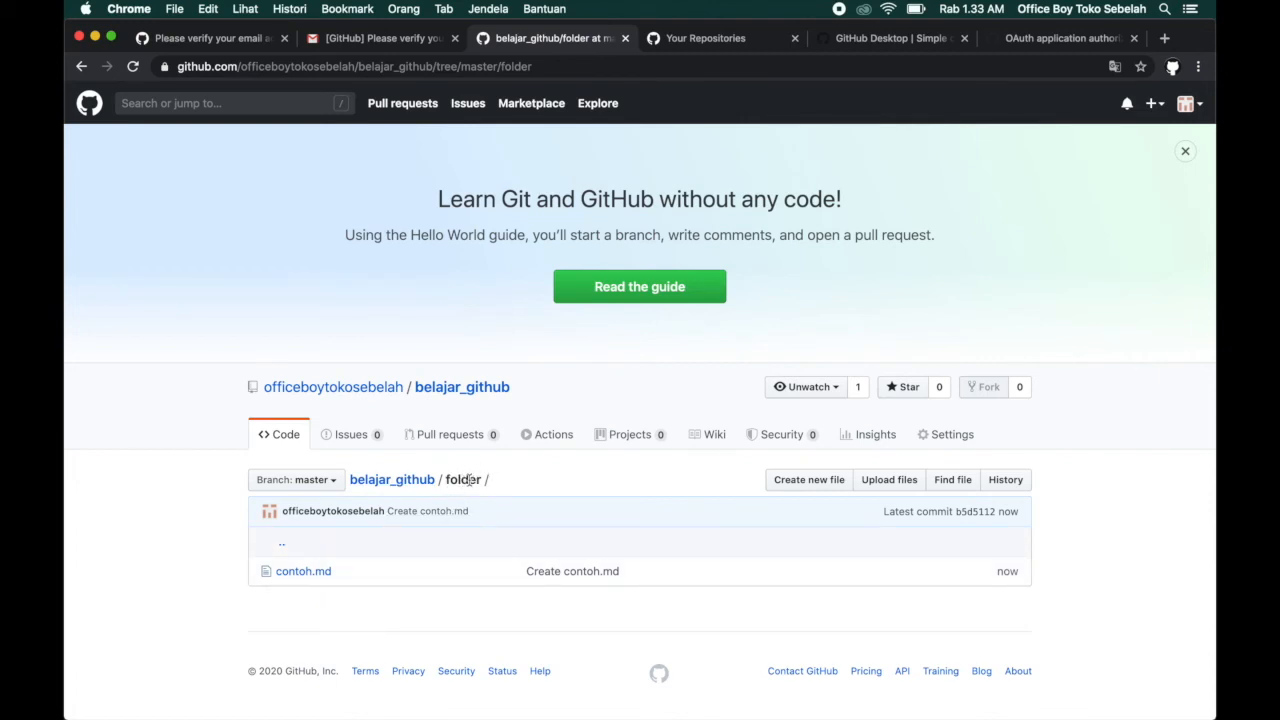
Return to the belajar_github root page and examine its file list, latest commit and README.MD rendering.
left_click(398, 485)
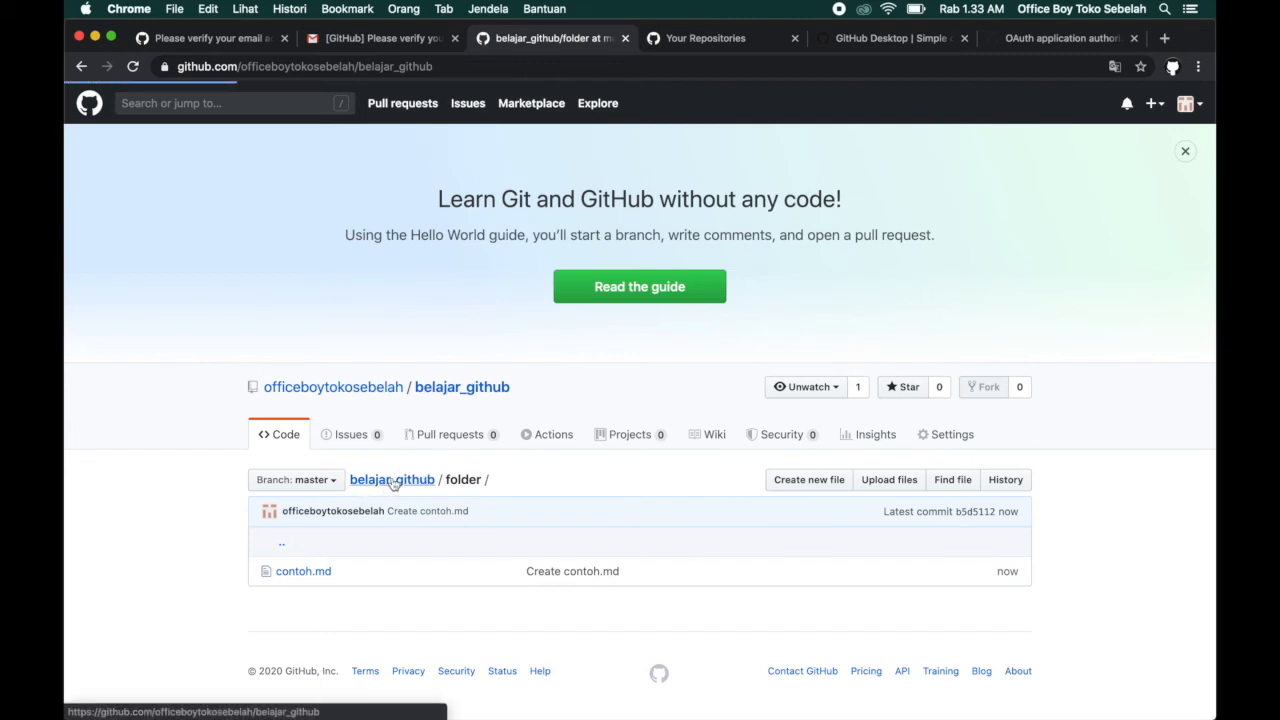
scroll(550, 437, "down", 1)
scroll(550, 437, "down", 5)
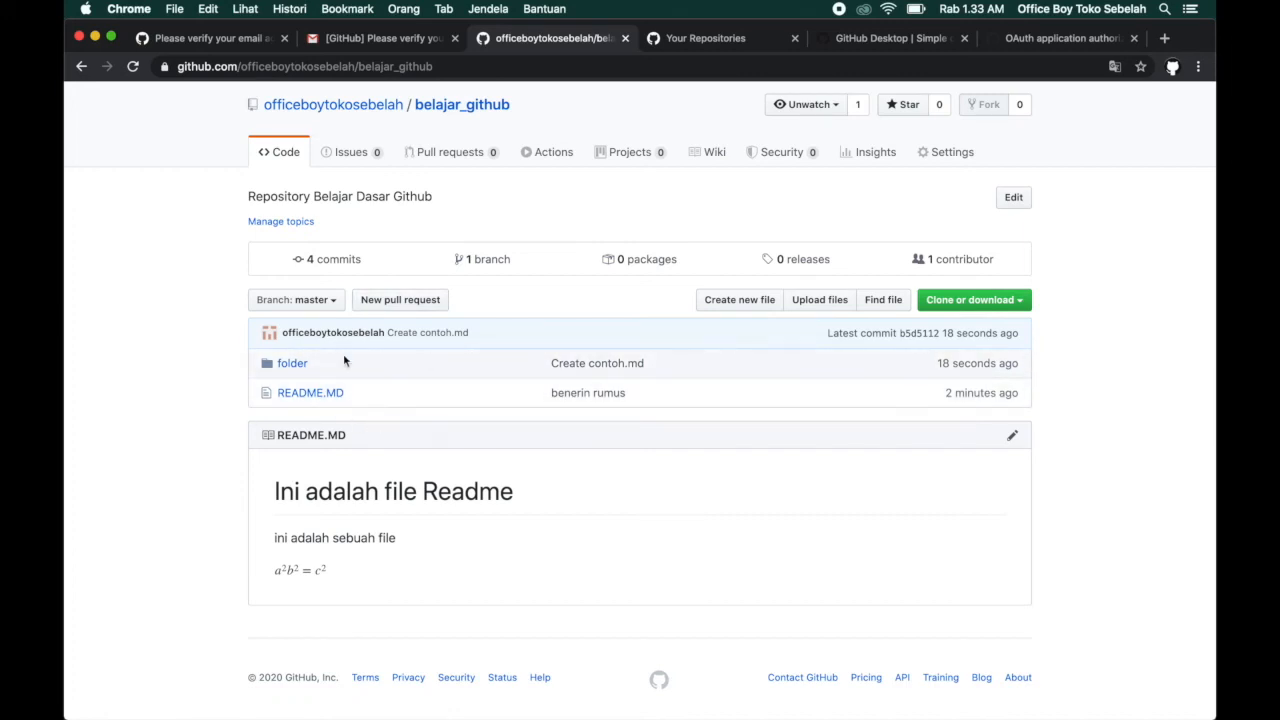
scroll(566, 311, "up", 1)
scroll(566, 311, "up", 3)
scroll(471, 457, "down", 5)
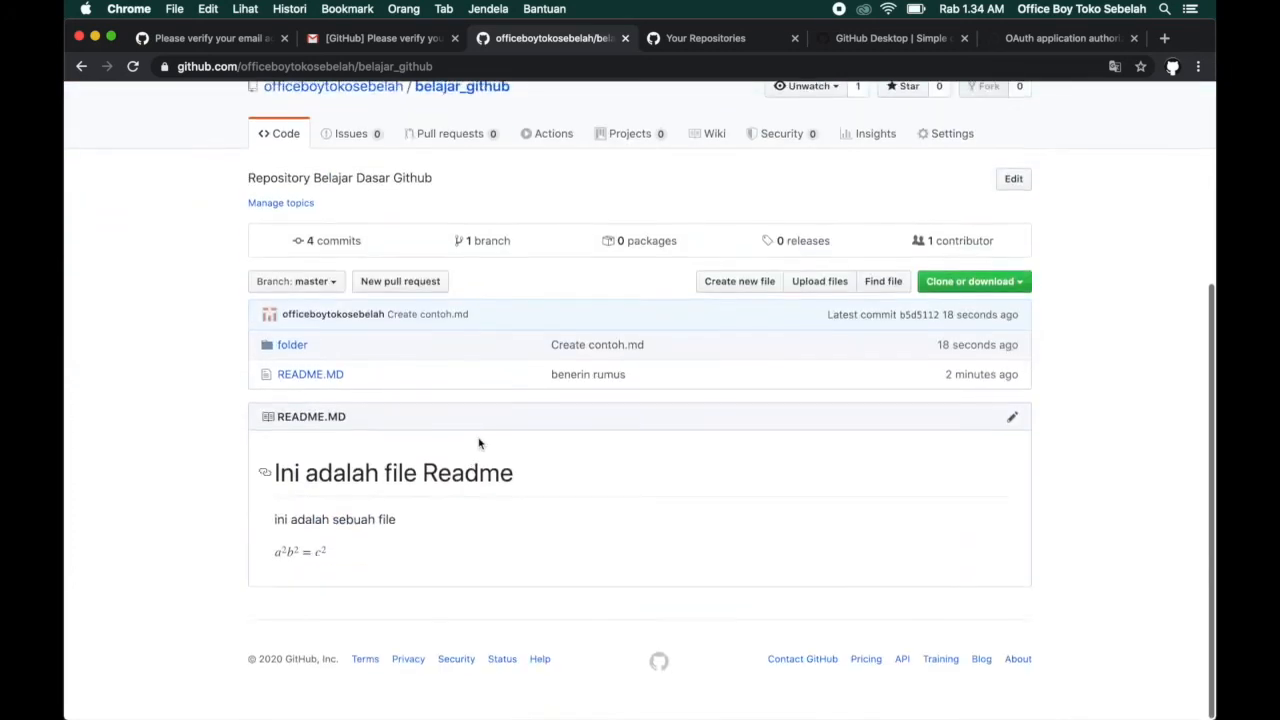
scroll(575, 279, "up", 5)
scroll(577, 297, "down", 5)
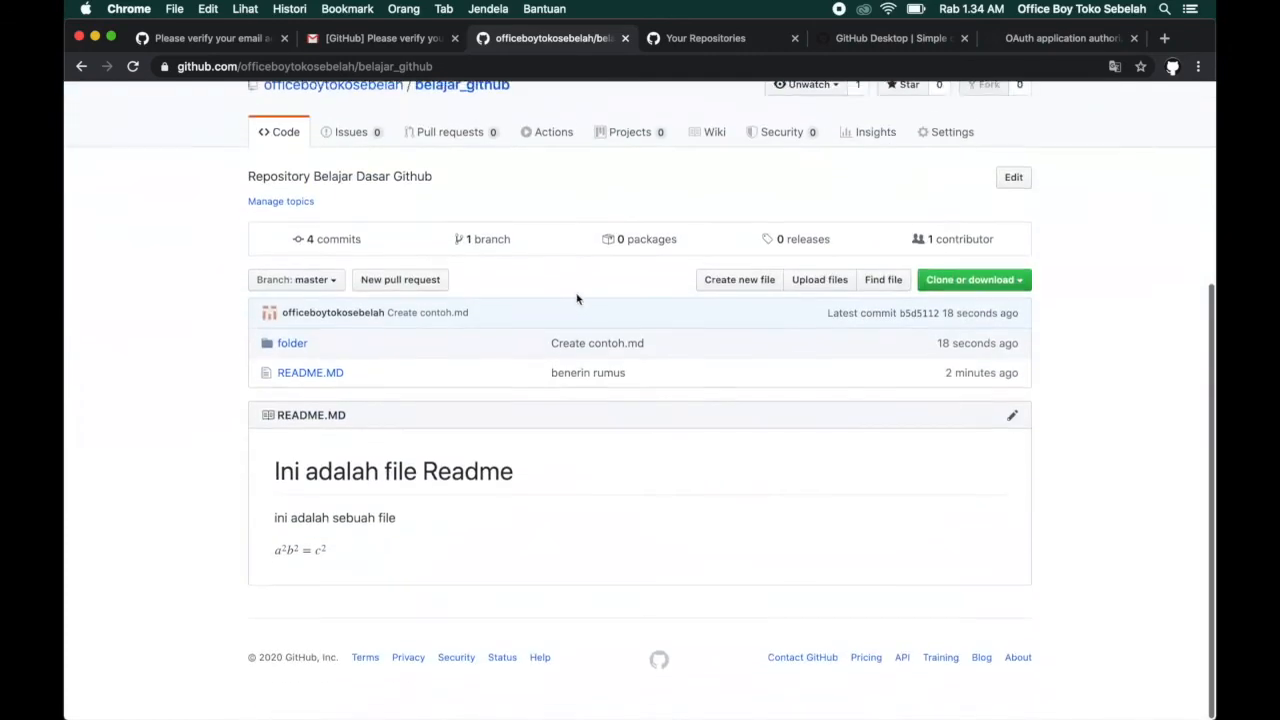
scroll(570, 290, "up", 1)
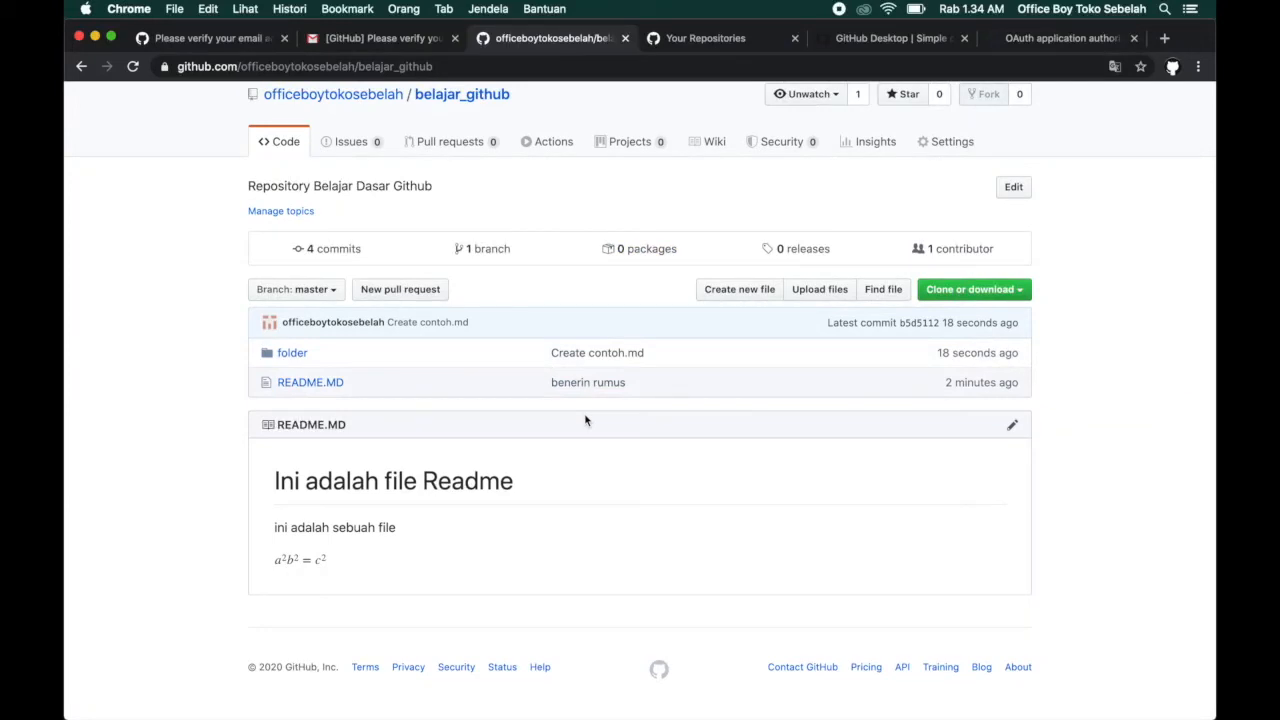
scroll(563, 364, "up", 5)
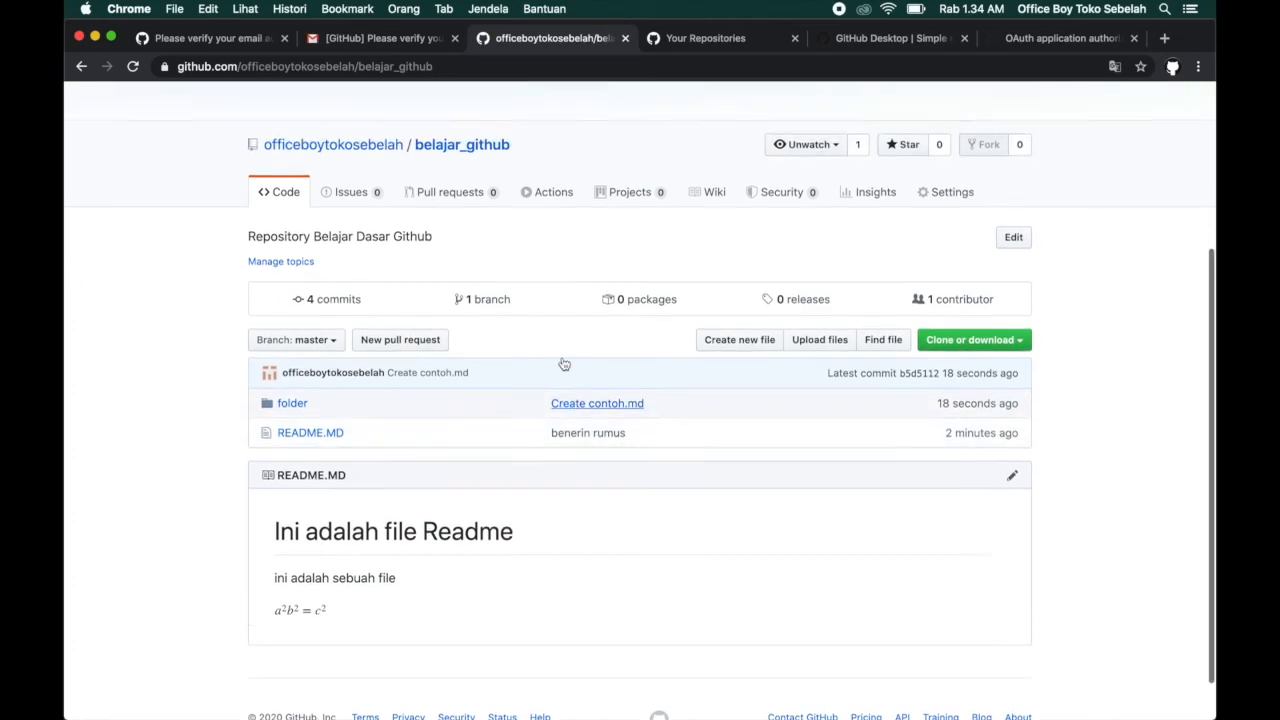
scroll(563, 364, "down", 10)
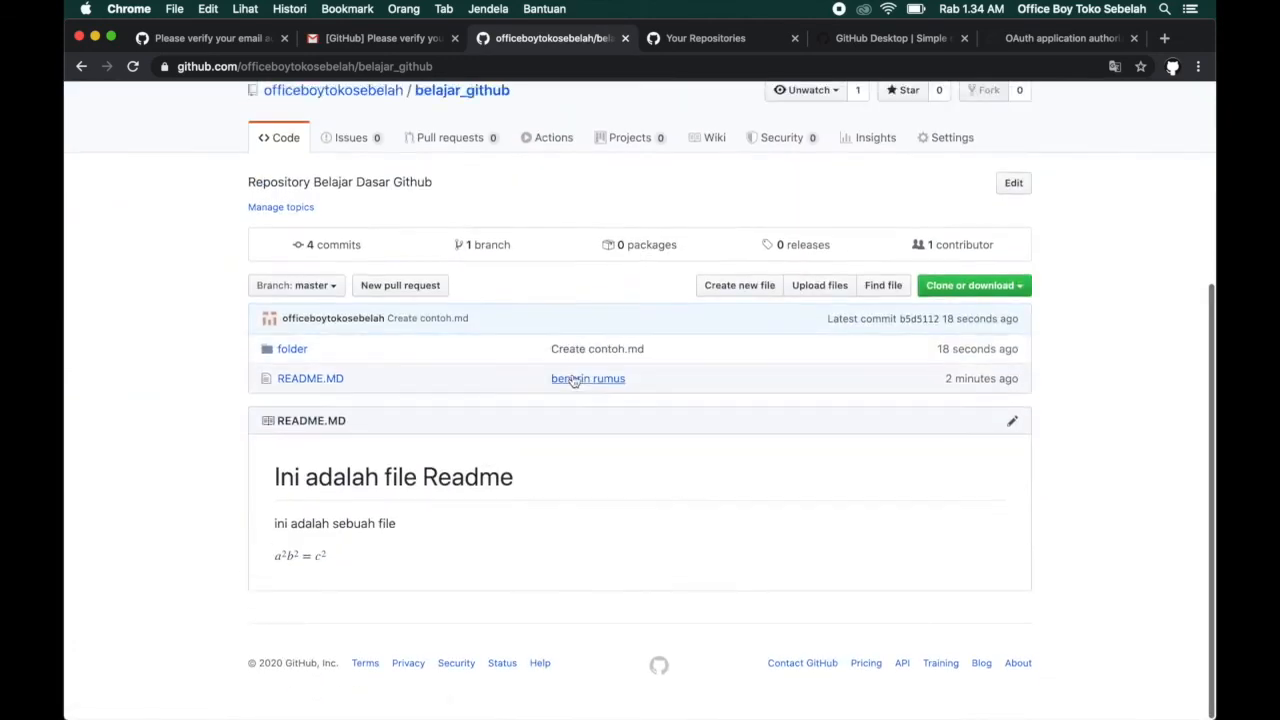
Switch to GitHub Desktop, fetch origin and pull the remote commit into the local master branch.
key("ctrl+Up")
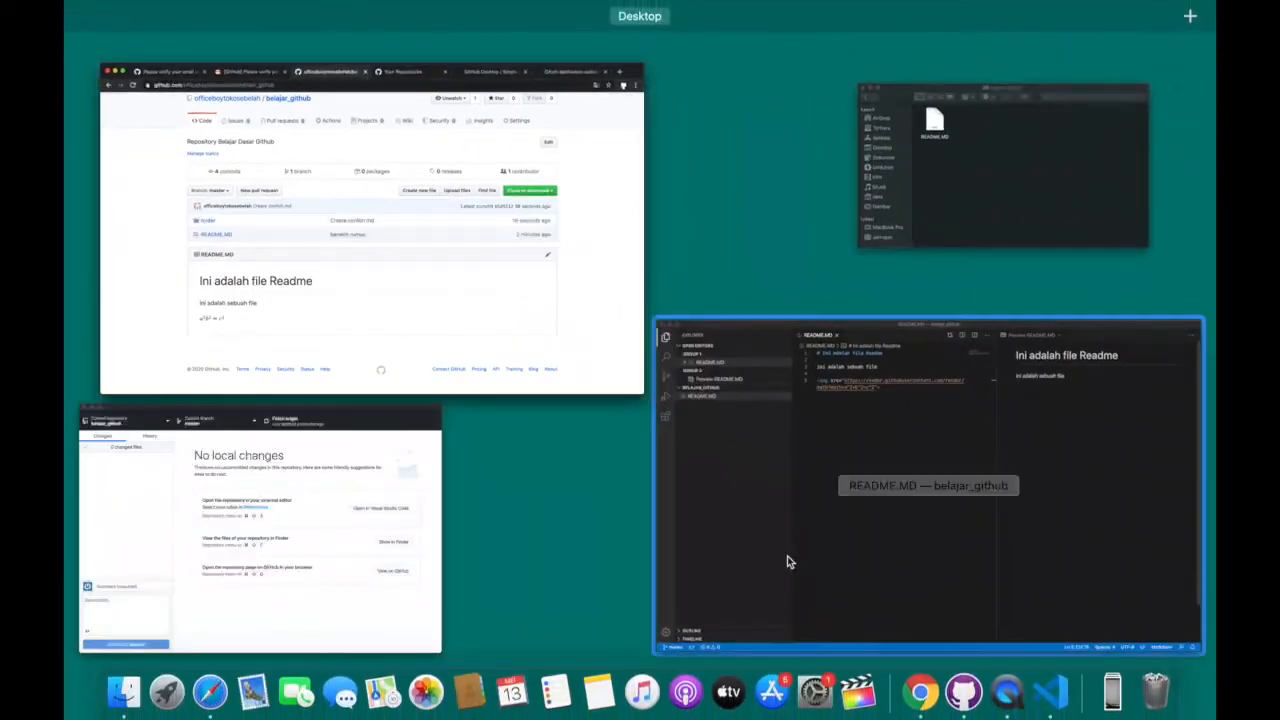
left_click(852, 486)
key("ctrl+Up")
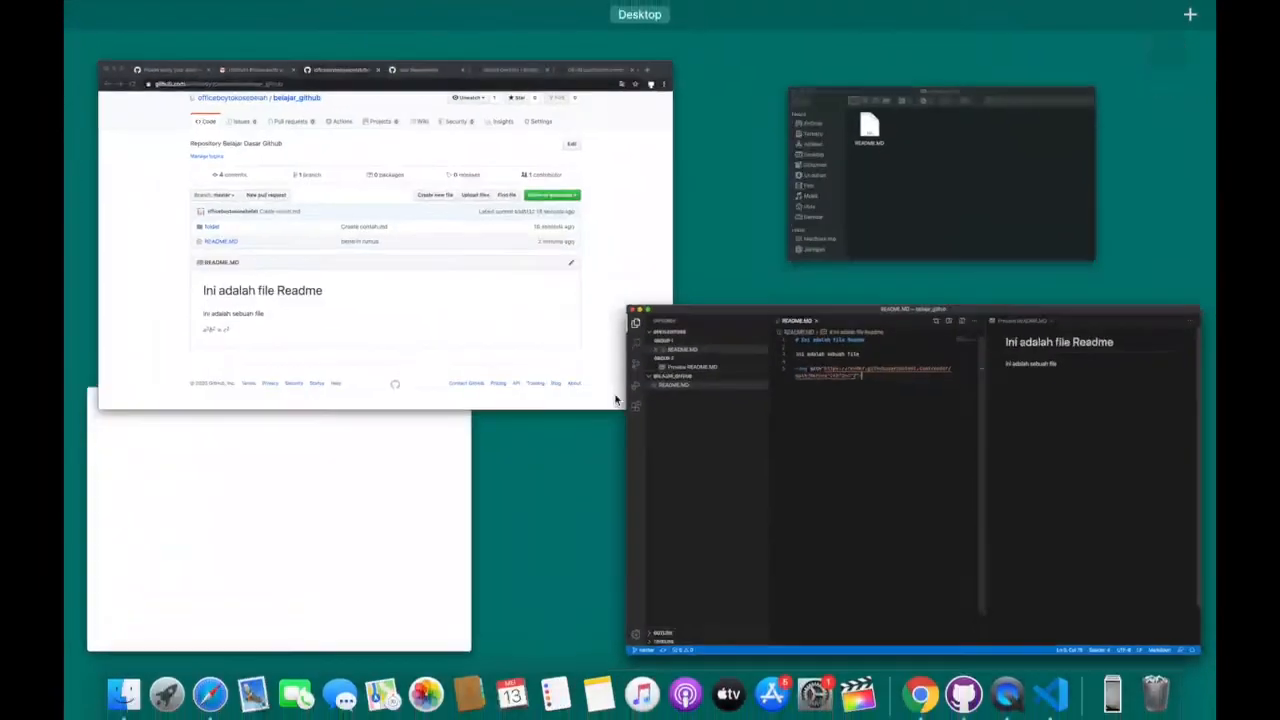
left_click(324, 513)
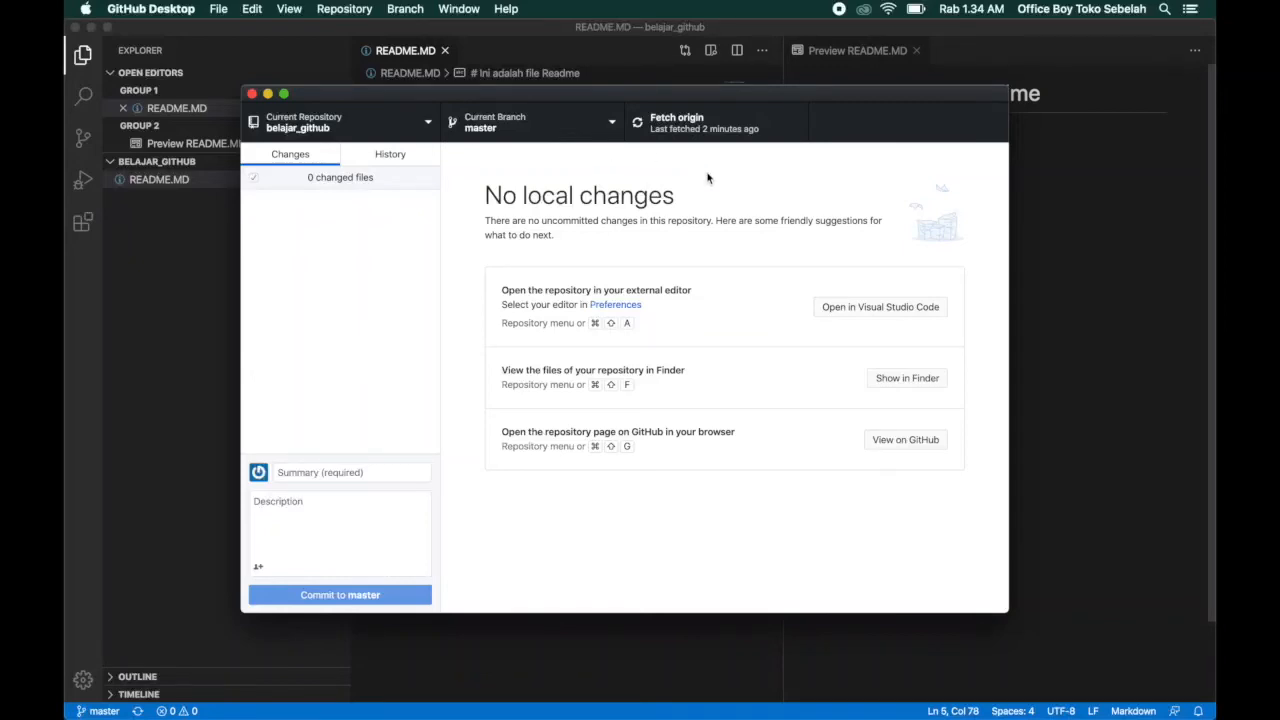
left_click(679, 133)
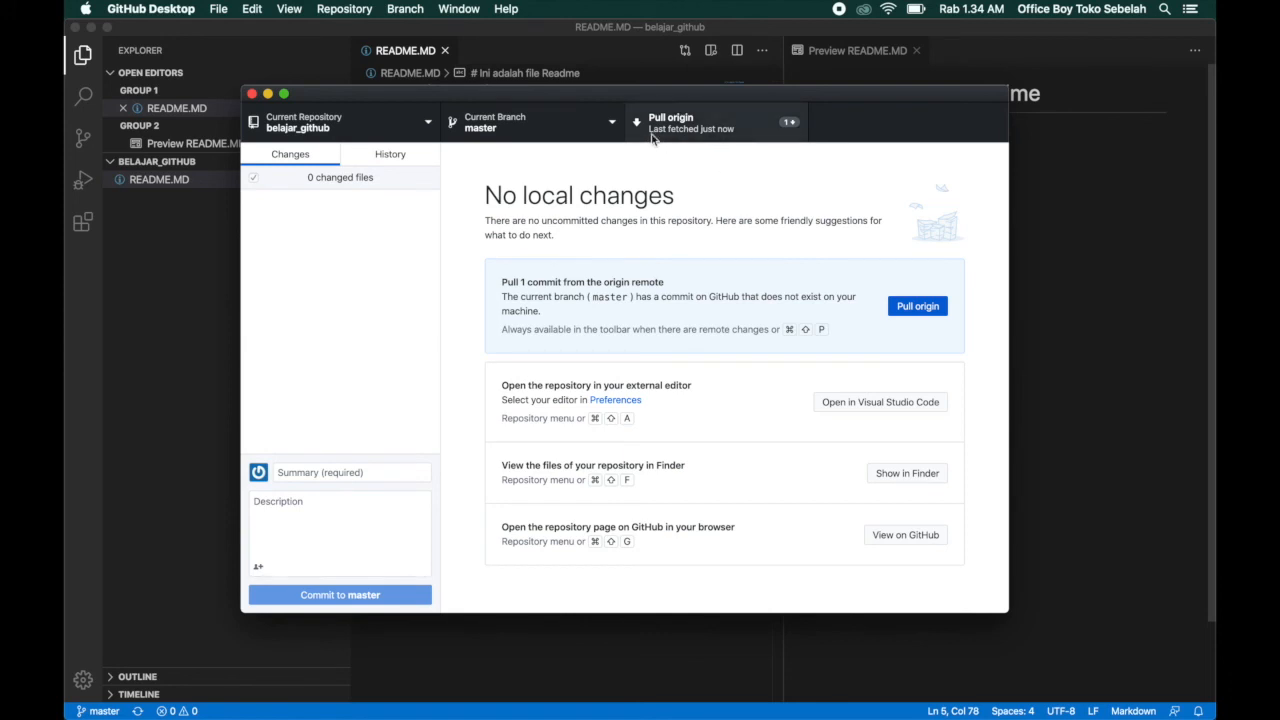
left_click(714, 130)
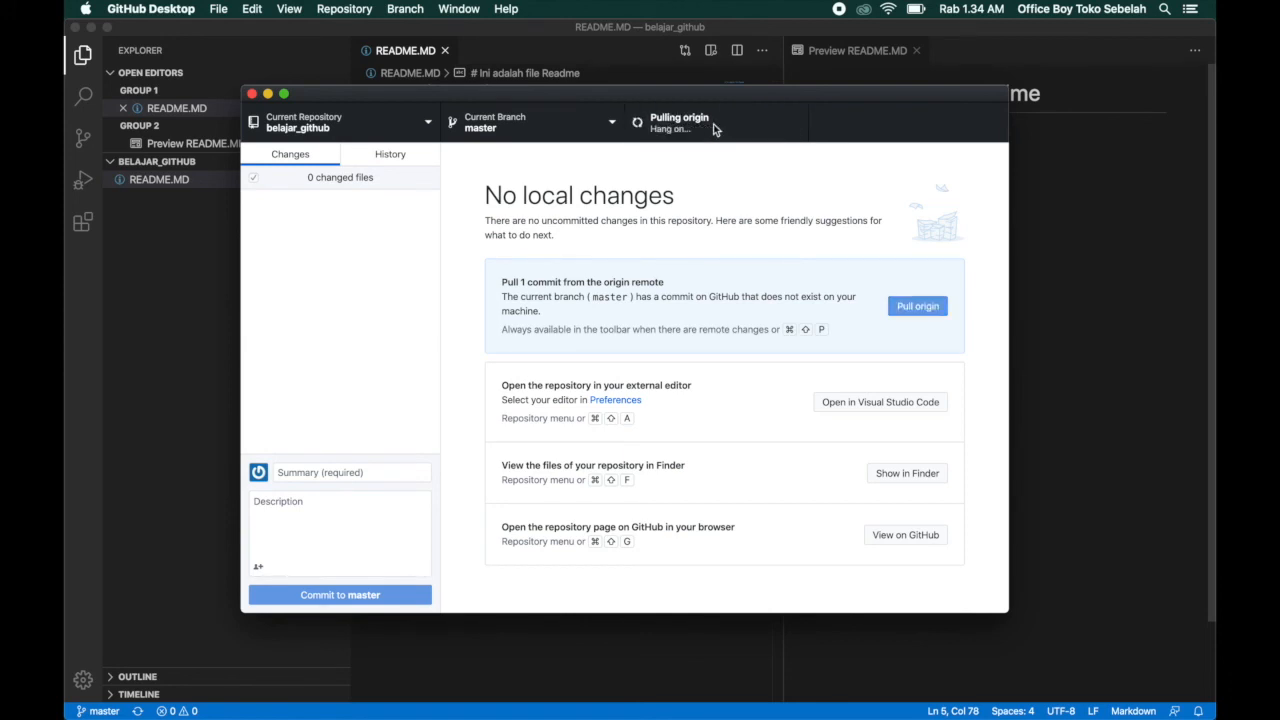
Switch to Visual Studio Code, expand the directory named folder and open contoh.md to check its content.
left_click(150, 230)
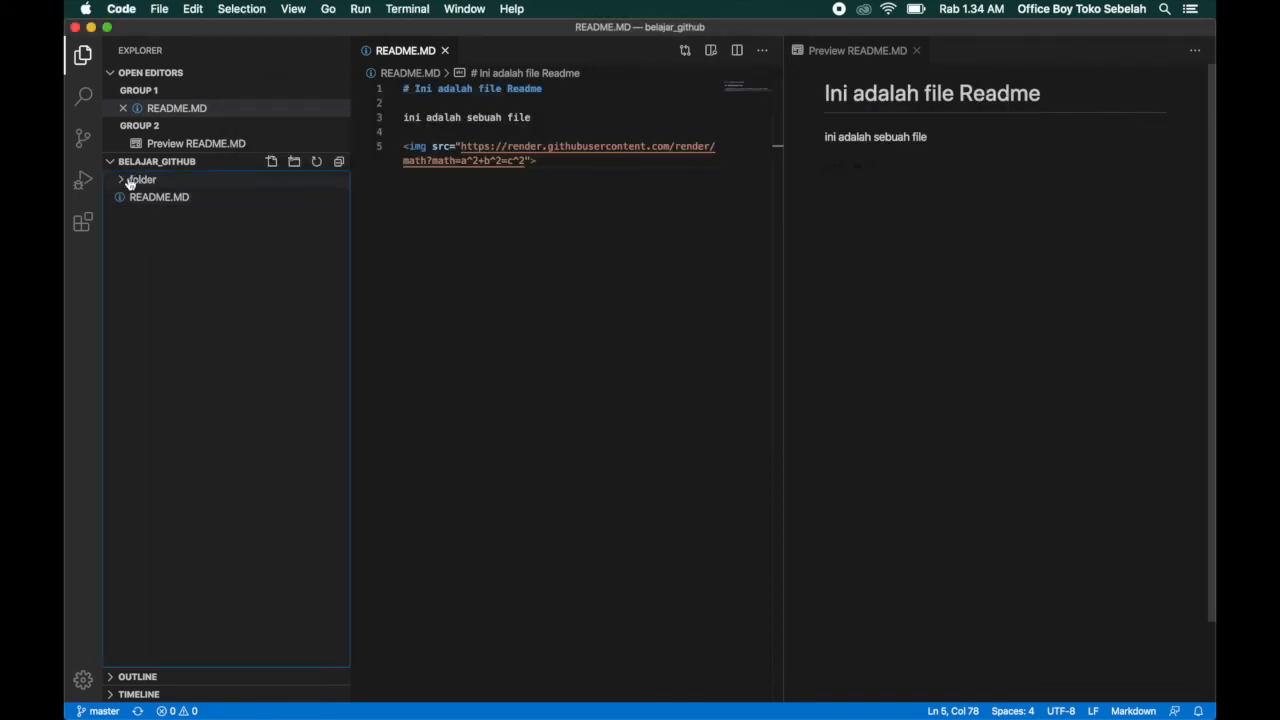
left_click(127, 181)
left_click(155, 198)
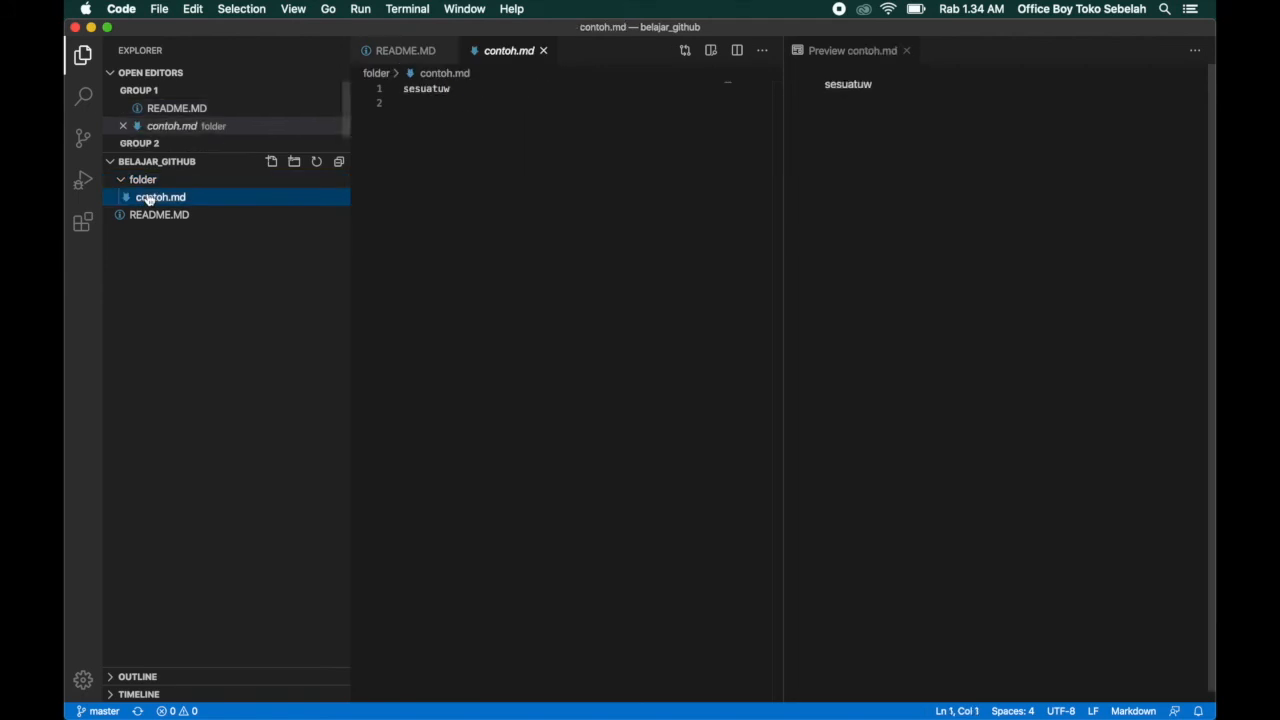
left_click(170, 200)
left_click(169, 200)
left_click(171, 215)
left_click(174, 231)
left_click(175, 215)
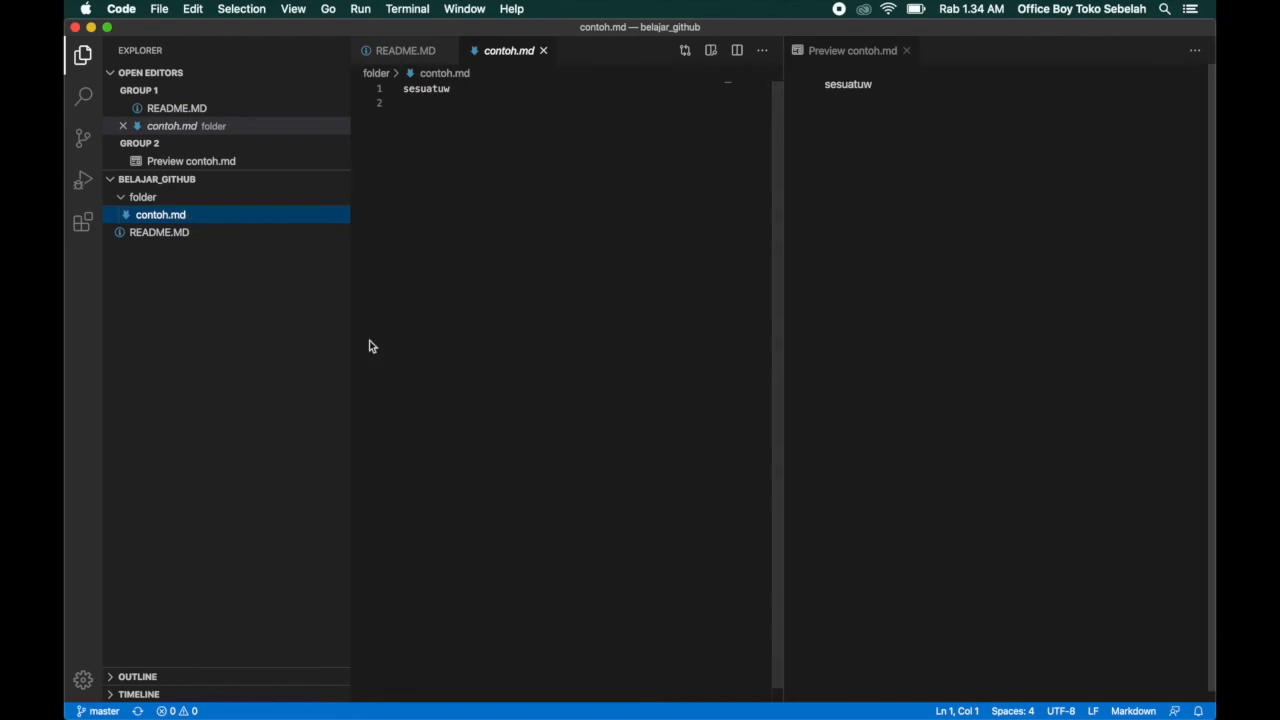
Switch to GitHub Desktop, review the diff of each commit in the history from oldest to newest, and return to the pending changes.
key("ctrl+Up")
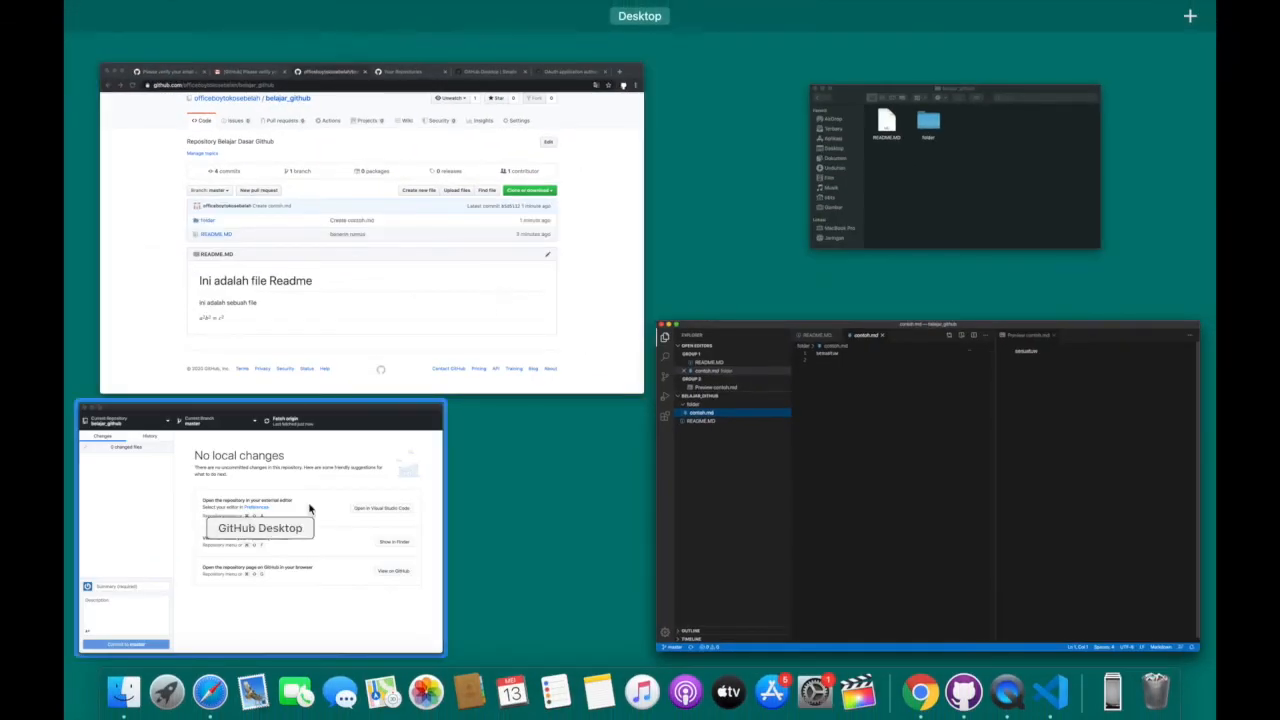
left_click(310, 509)
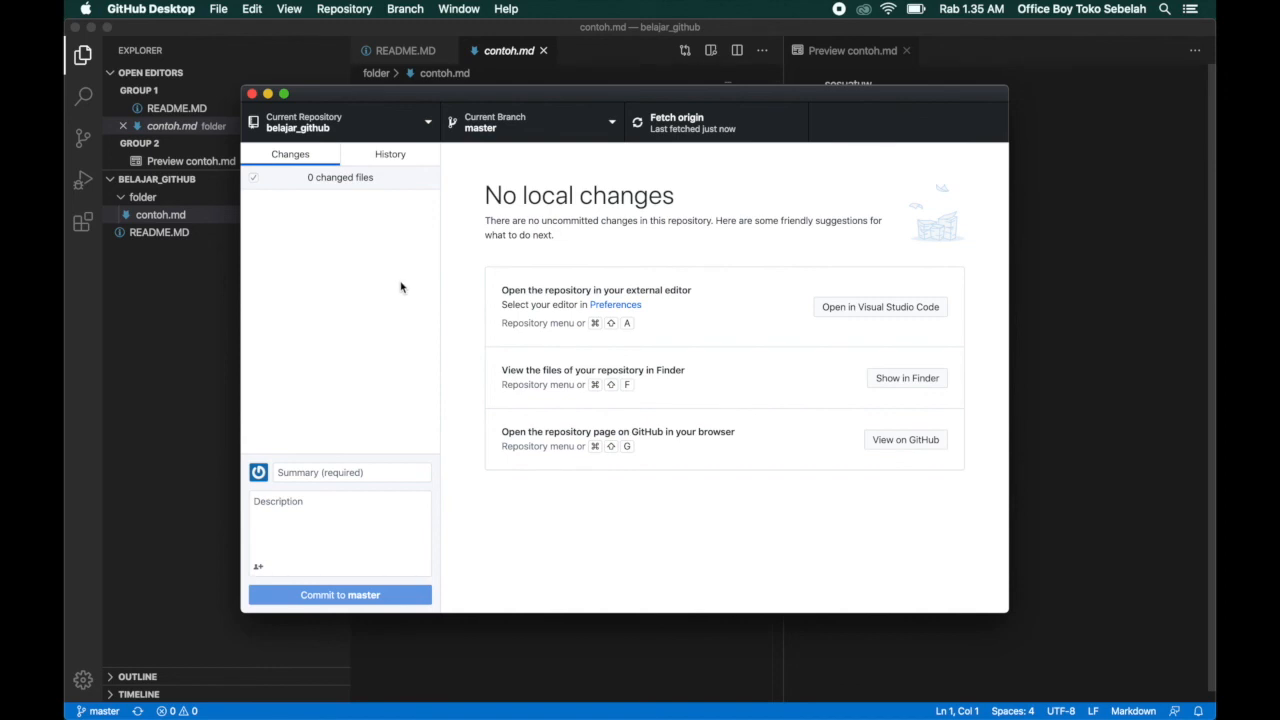
left_click(368, 156)
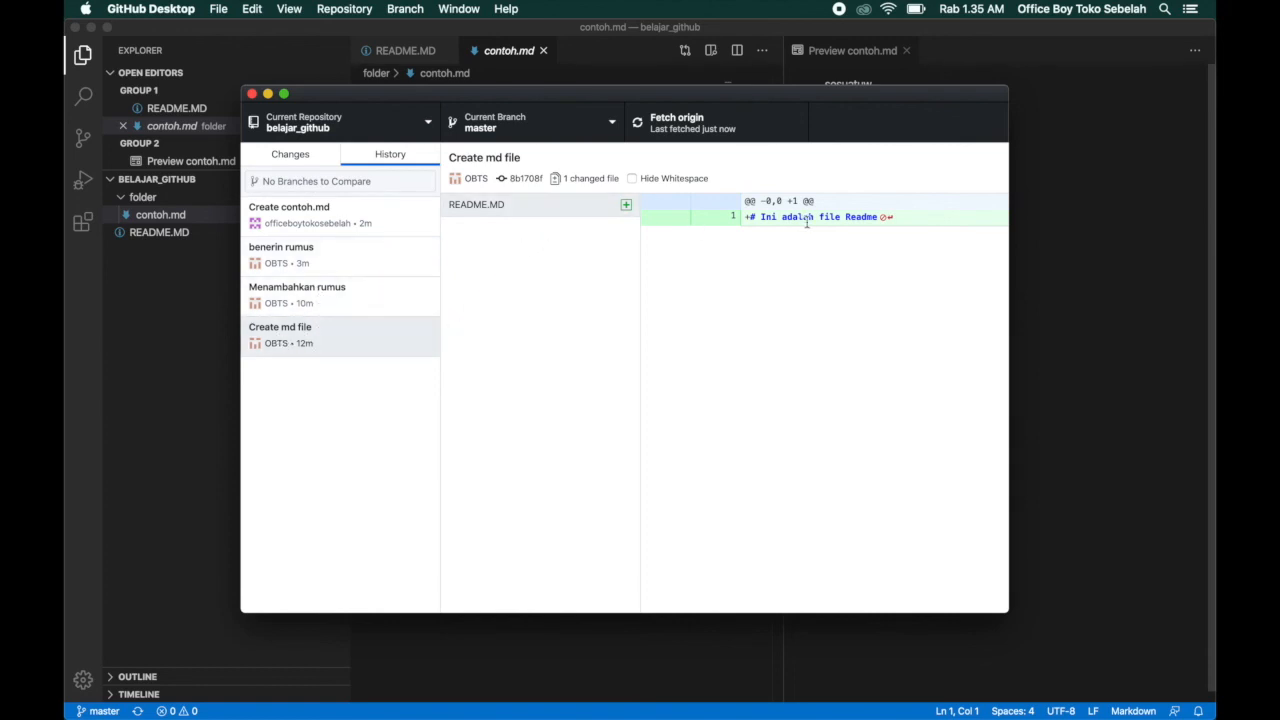
left_click(322, 303)
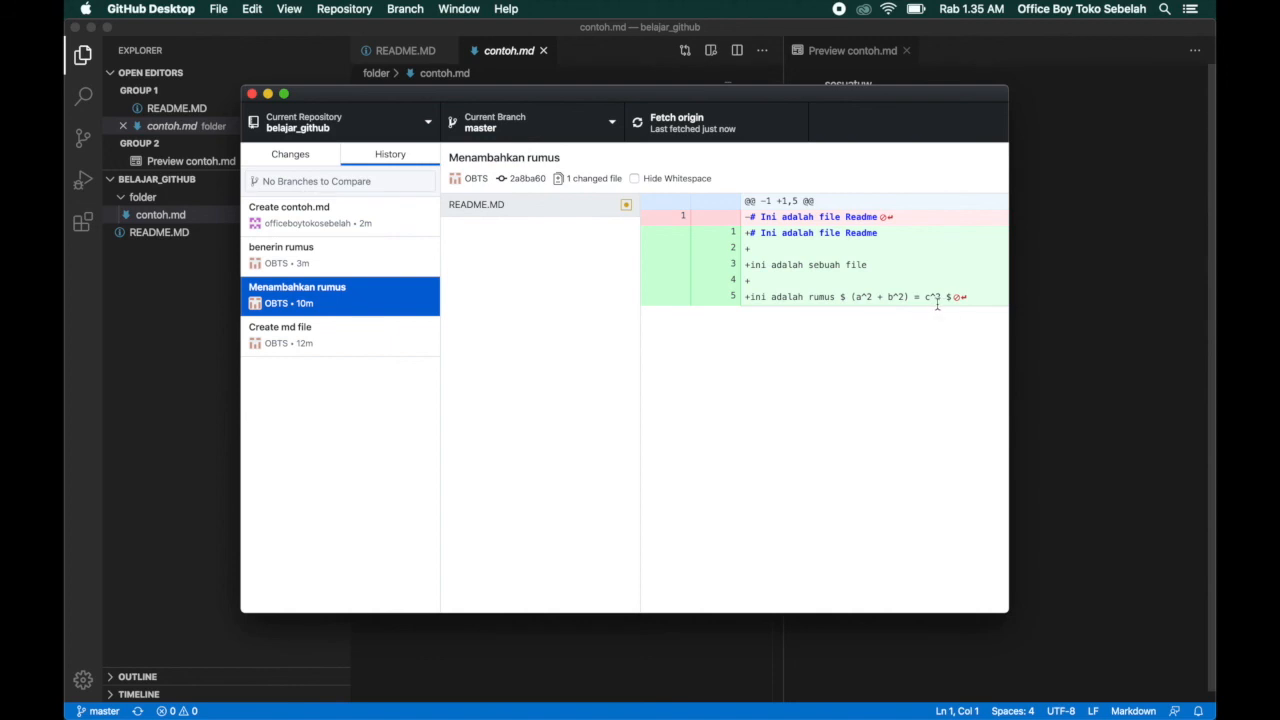
left_click(341, 268)
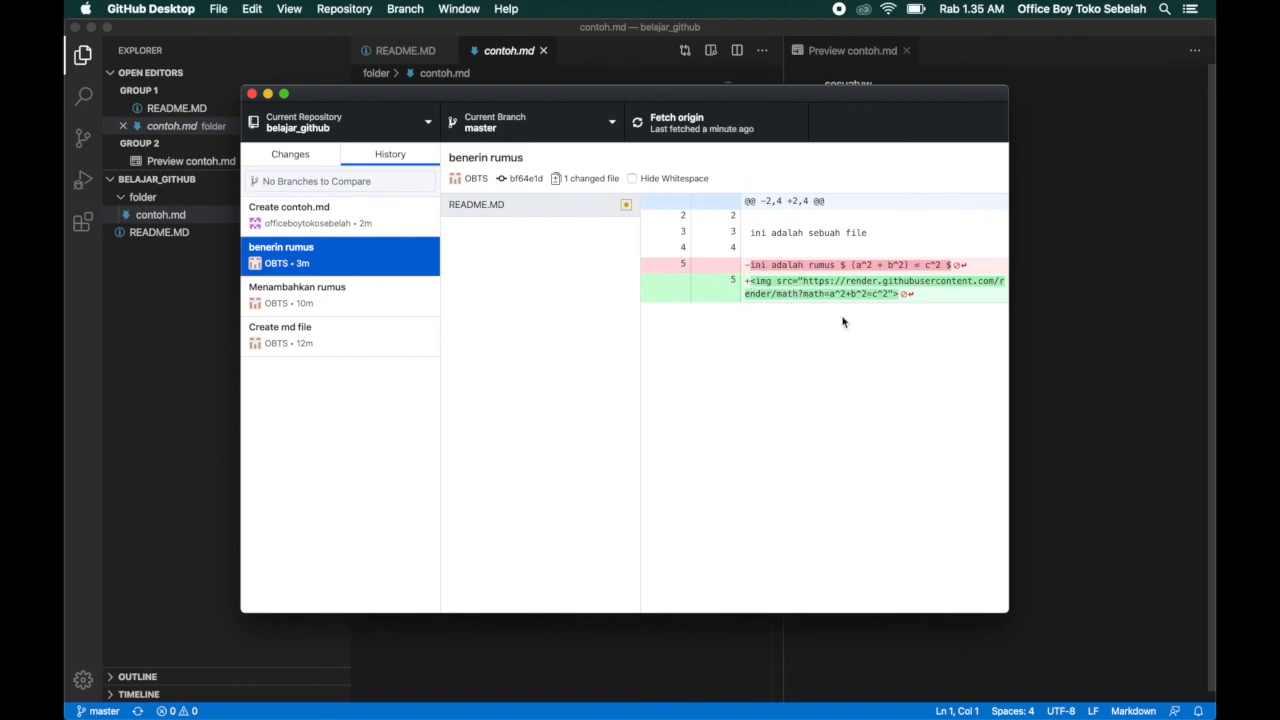
left_click(325, 215)
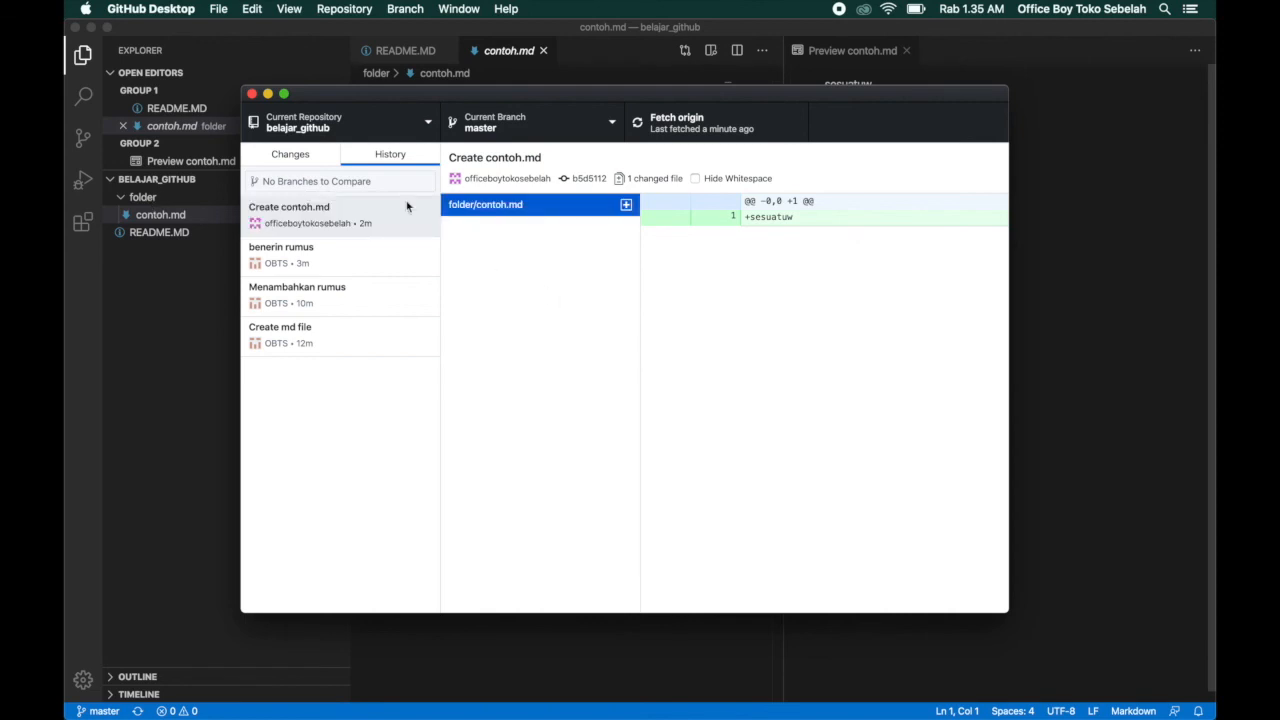
left_click(290, 154)
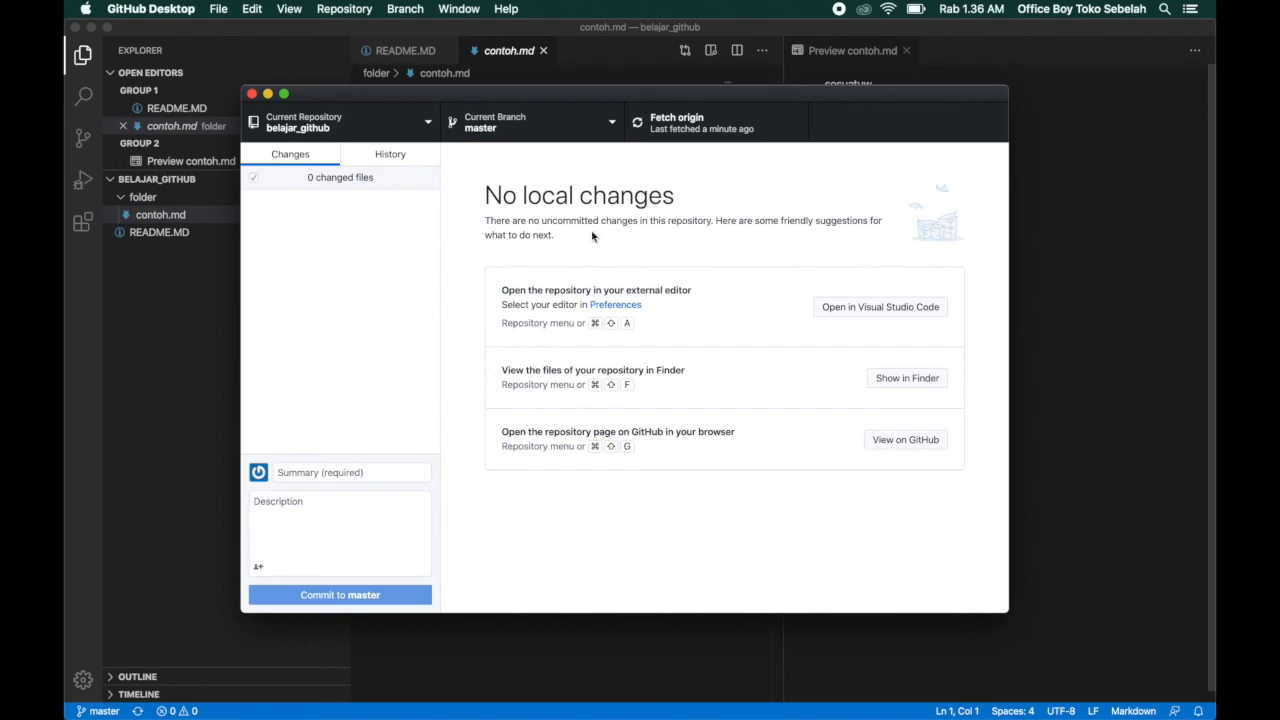
key("ctrl+Up")
left_click(421, 421)
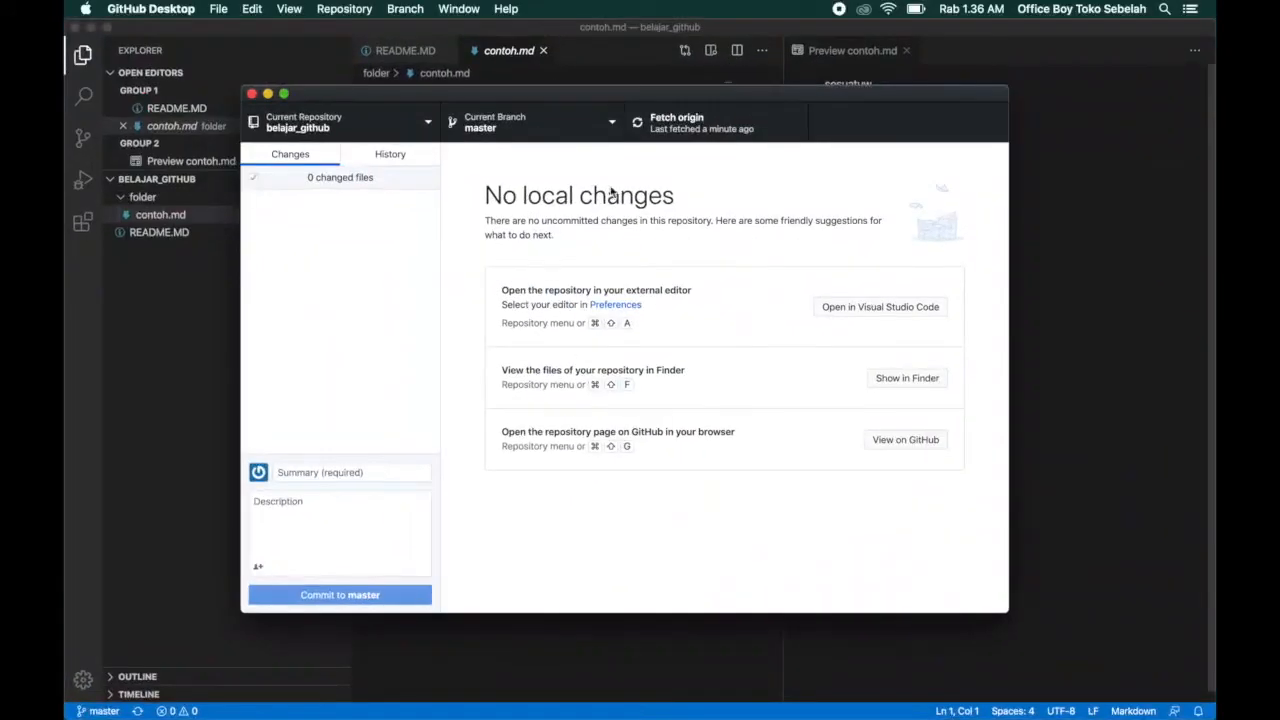